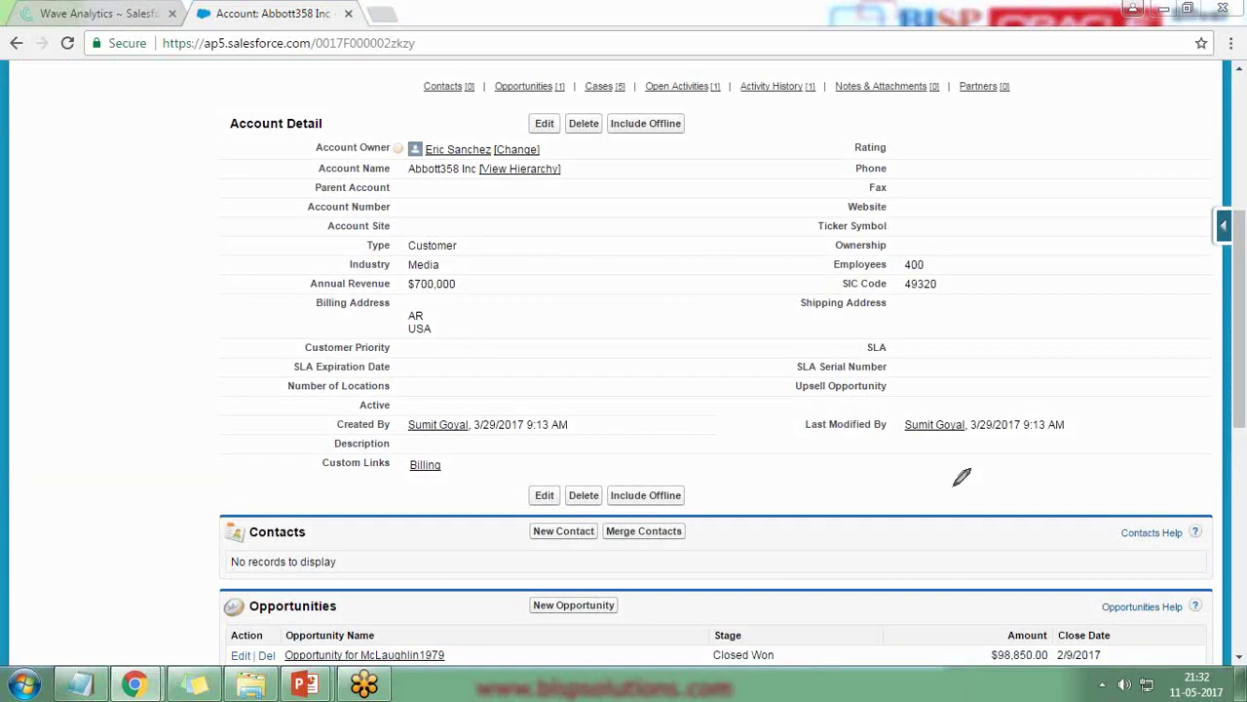
- Open the Abbott358 Inc account's Type field for editing and review its available picklist values
{"action": "mouse_move", "coordinate": [478, 237]}
{"action": "left_mouse_down"}
{"action": "mouse_move", "coordinate": [359, 234]}
{"action": "mouse_move", "coordinate": [392, 259]}
{"action": "mouse_move", "coordinate": [481, 253]}
{"action": "mouse_move", "coordinate": [474, 232]}
{"action": "left_mouse_up"}
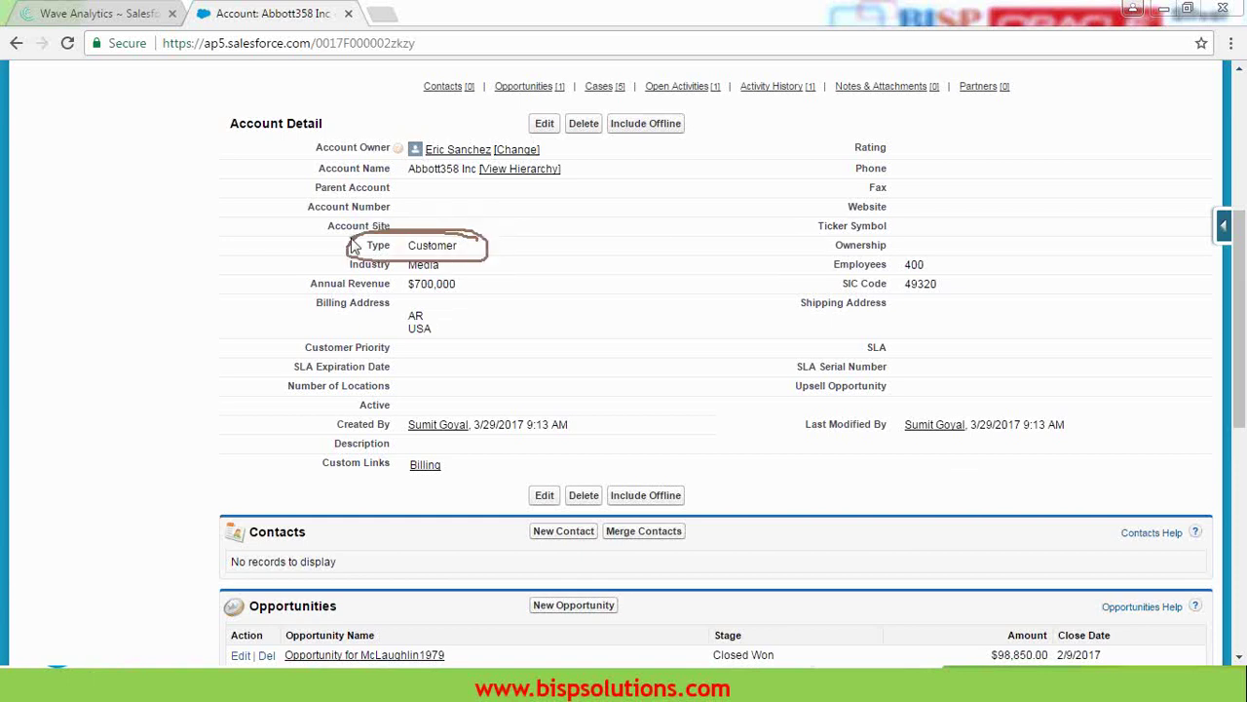
{"action": "double_click", "coordinate": [450, 246]}
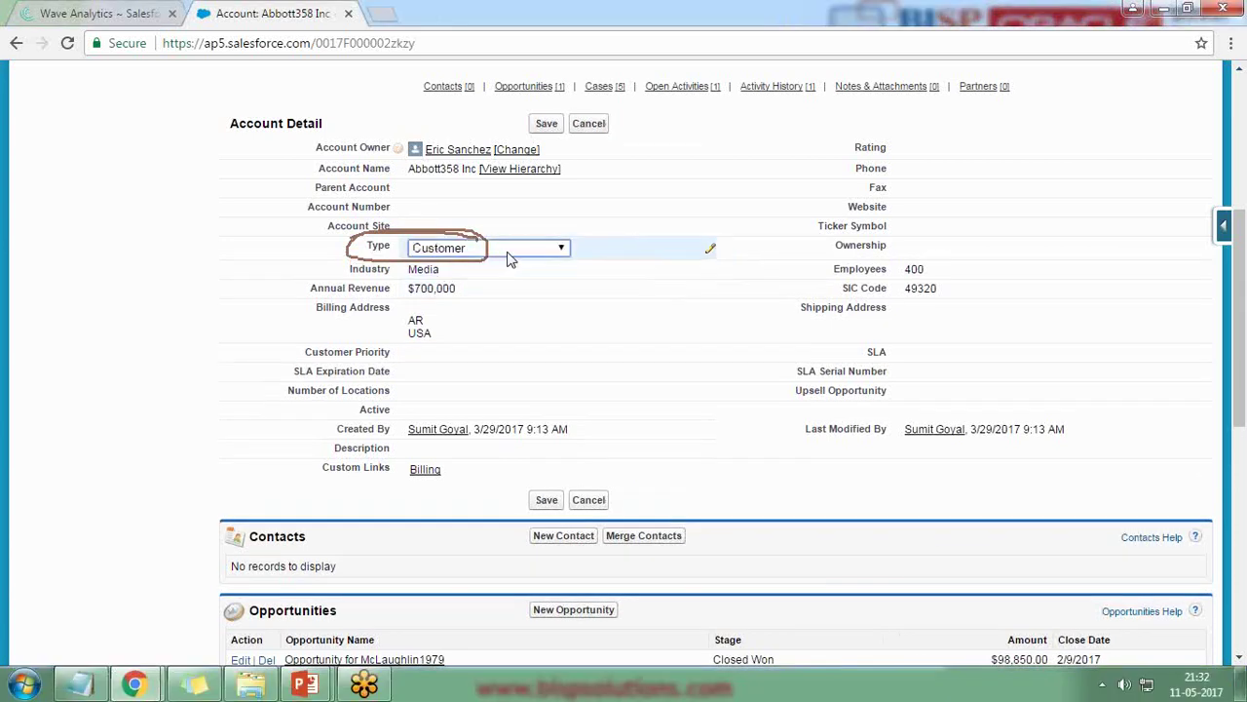
{"action": "left_click", "coordinate": [537, 252]}
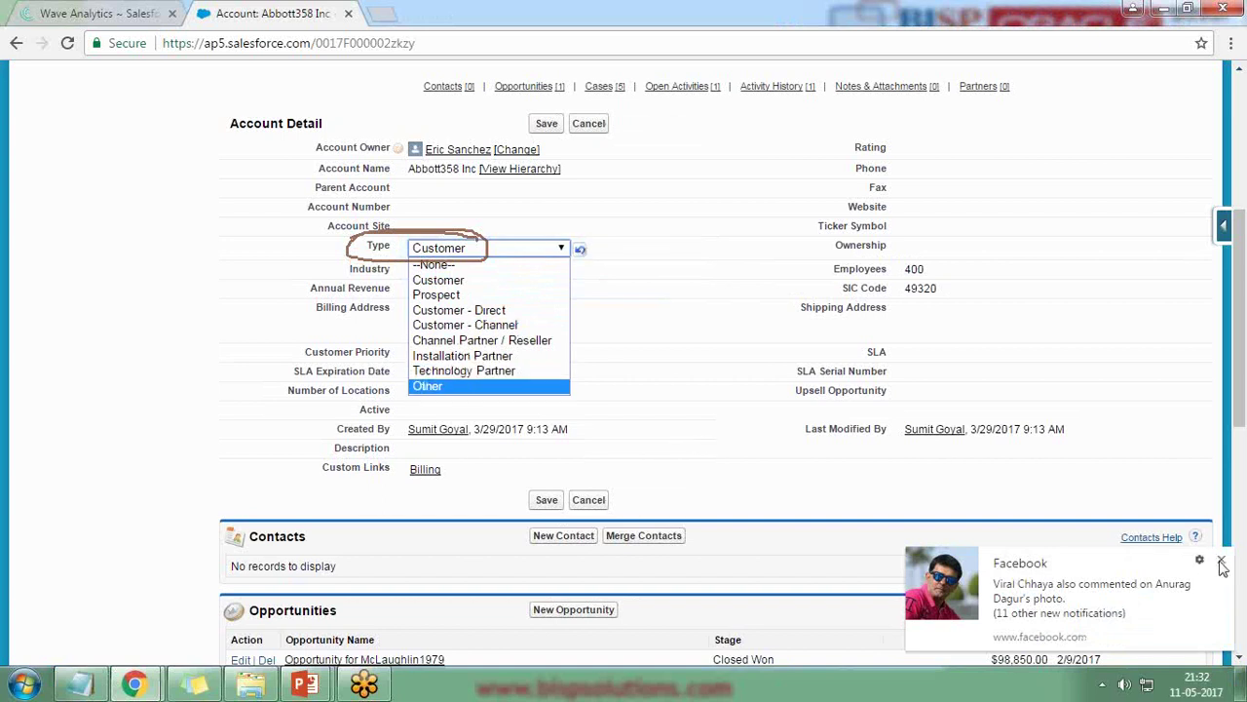
{"action": "left_click", "coordinate": [1224, 568]}
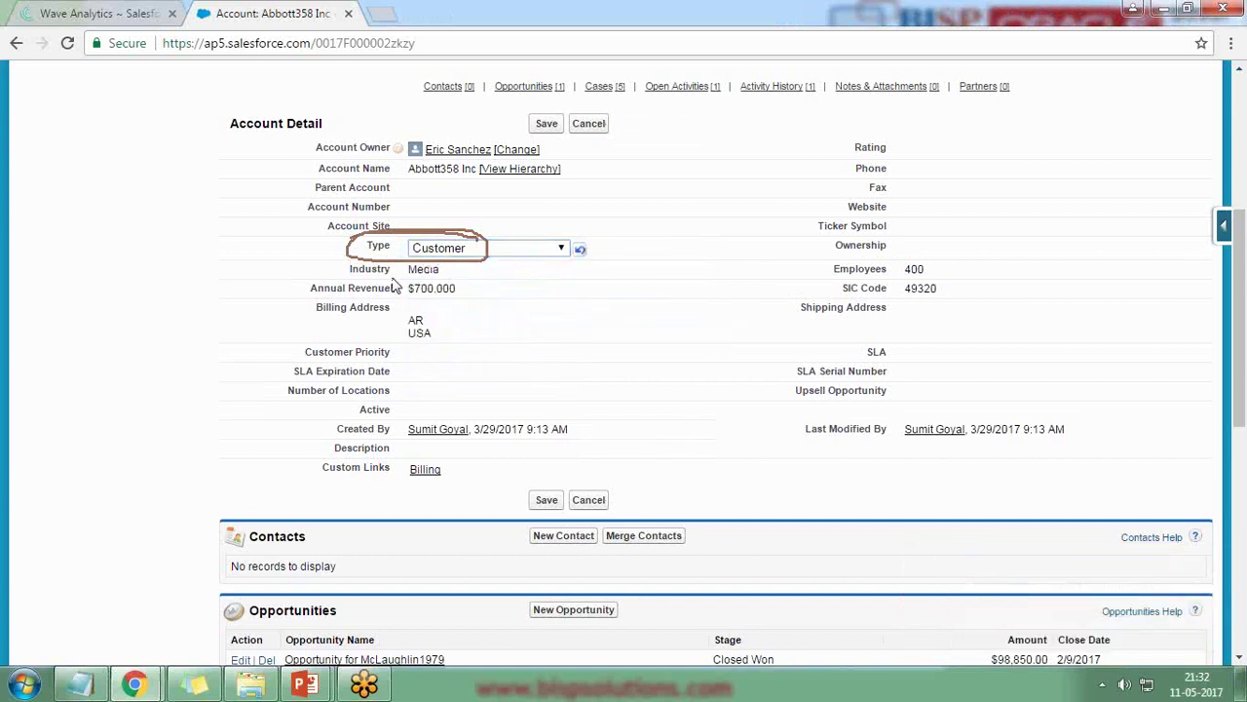
{"action": "left_click", "coordinate": [511, 249]}
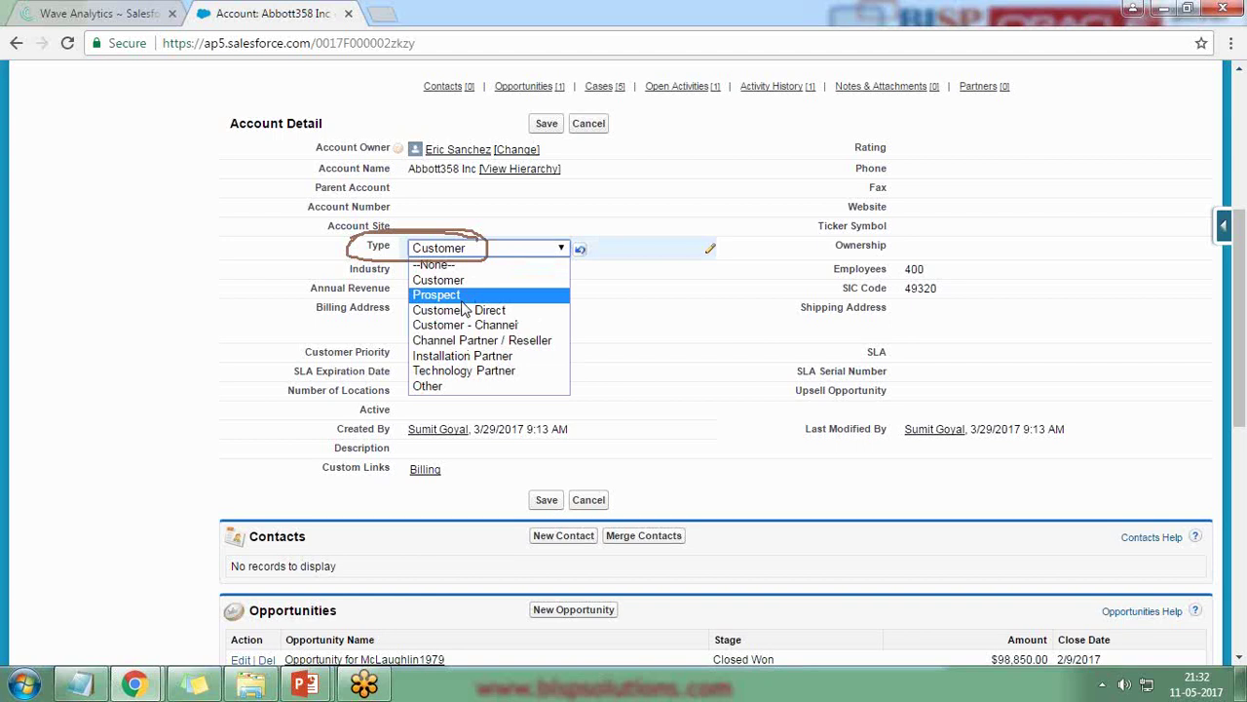
{"action": "left_click", "coordinate": [1013, 515]}
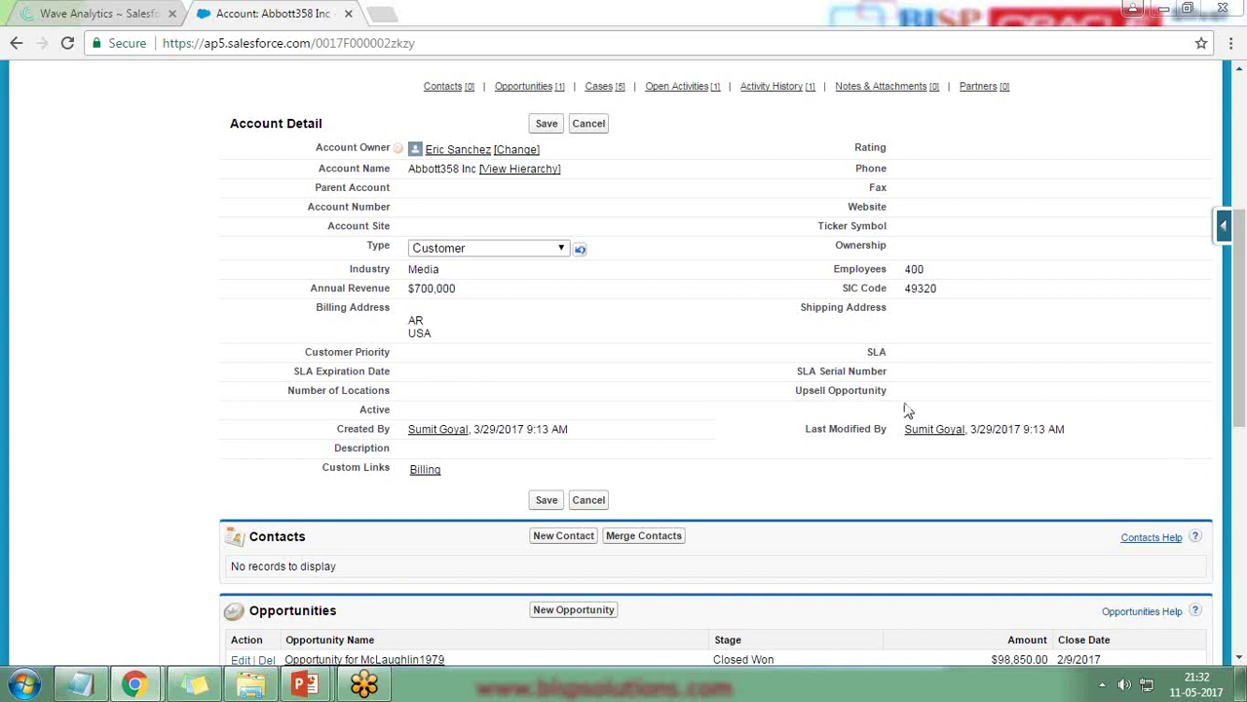
- Switch to the Wave Analytics Account Dashboard, filter the industry revenue chart by type Customer, and clear that filter
{"action": "left_click", "coordinate": [85, 10]}
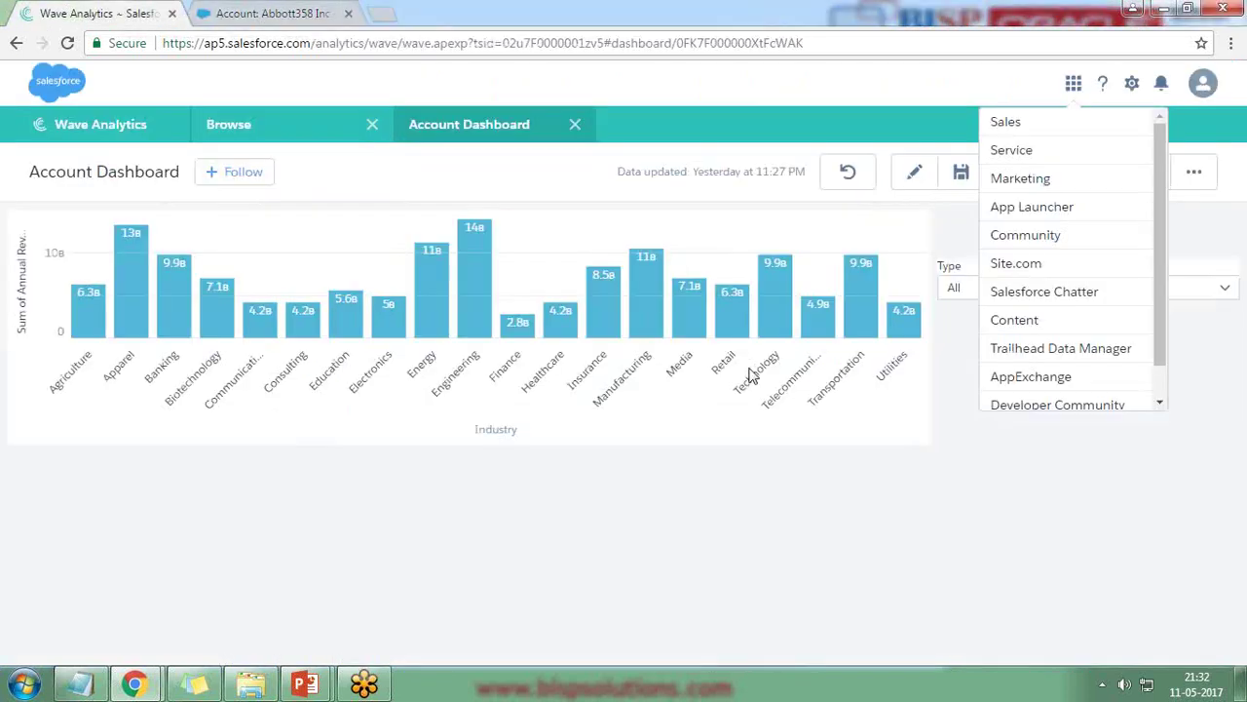
{"action": "left_click", "coordinate": [962, 79]}
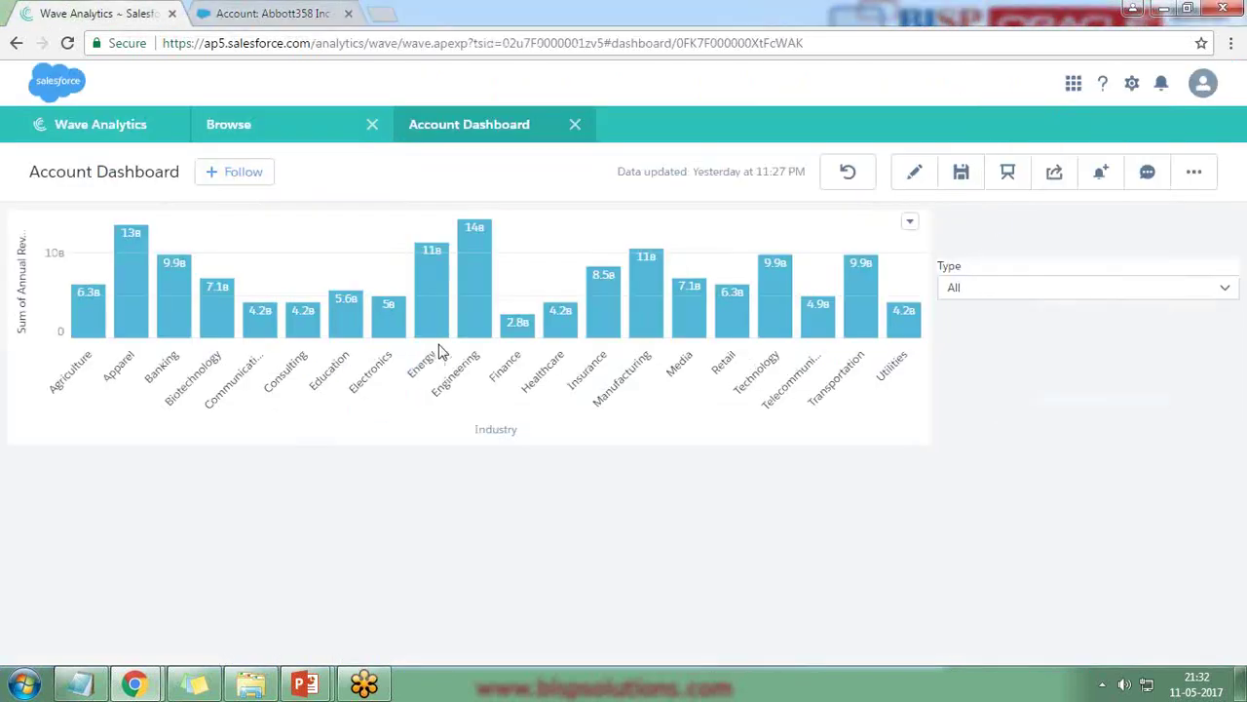
{"action": "mouse_move", "coordinate": [105, 337]}
{"action": "left_click", "coordinate": [979, 293]}
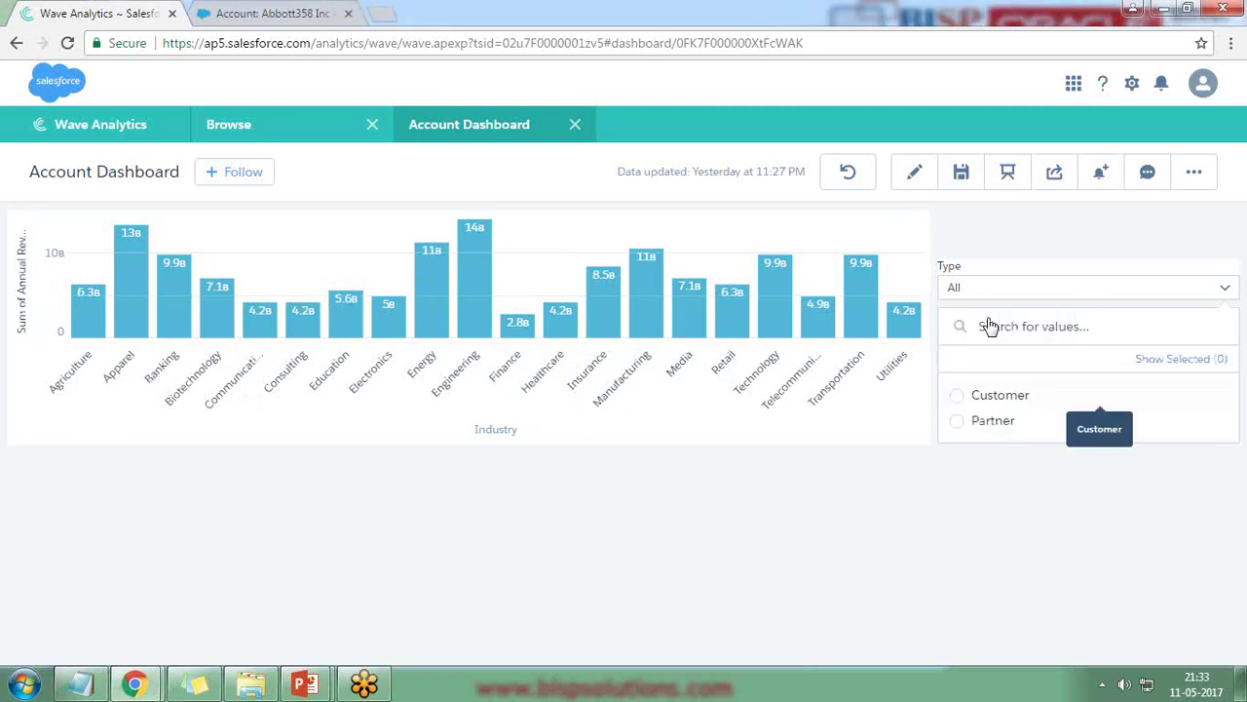
{"action": "left_click", "coordinate": [1000, 403]}
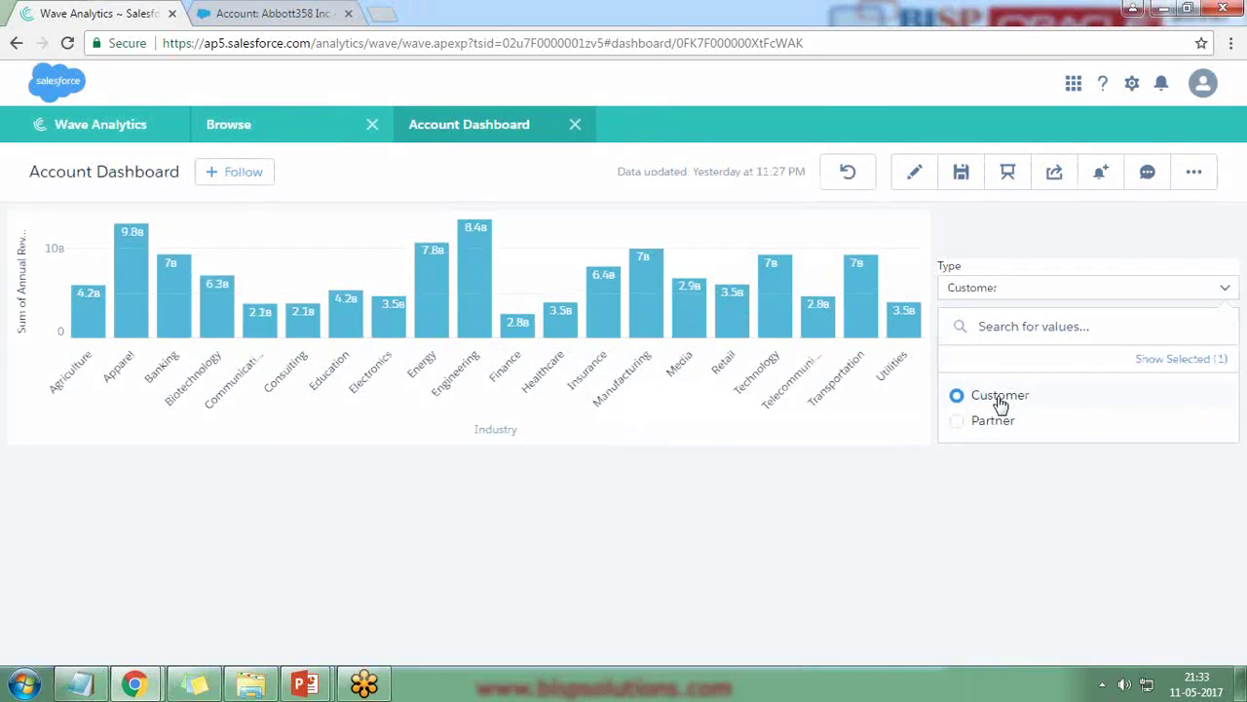
{"action": "left_click", "coordinate": [1001, 399]}
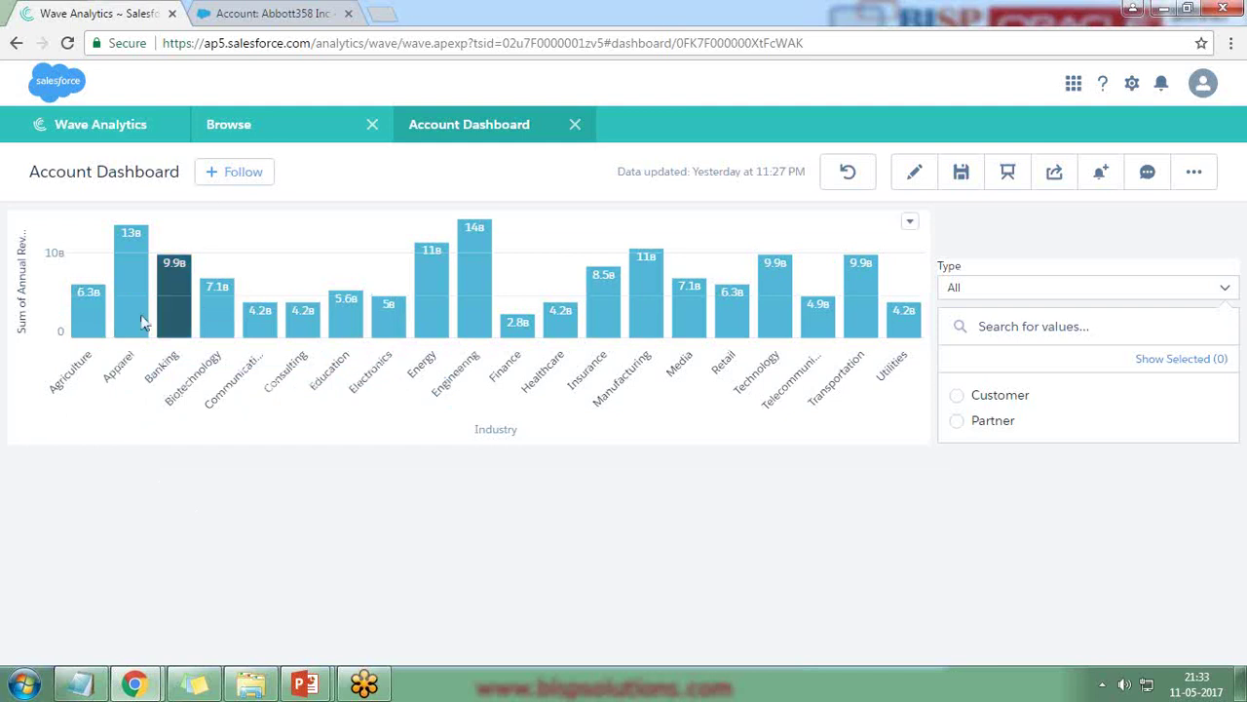
- Compare the Agriculture annual revenue under the Customer and Partner type filters, ending with the Type filter cleared
{"action": "mouse_move", "coordinate": [81, 315]}
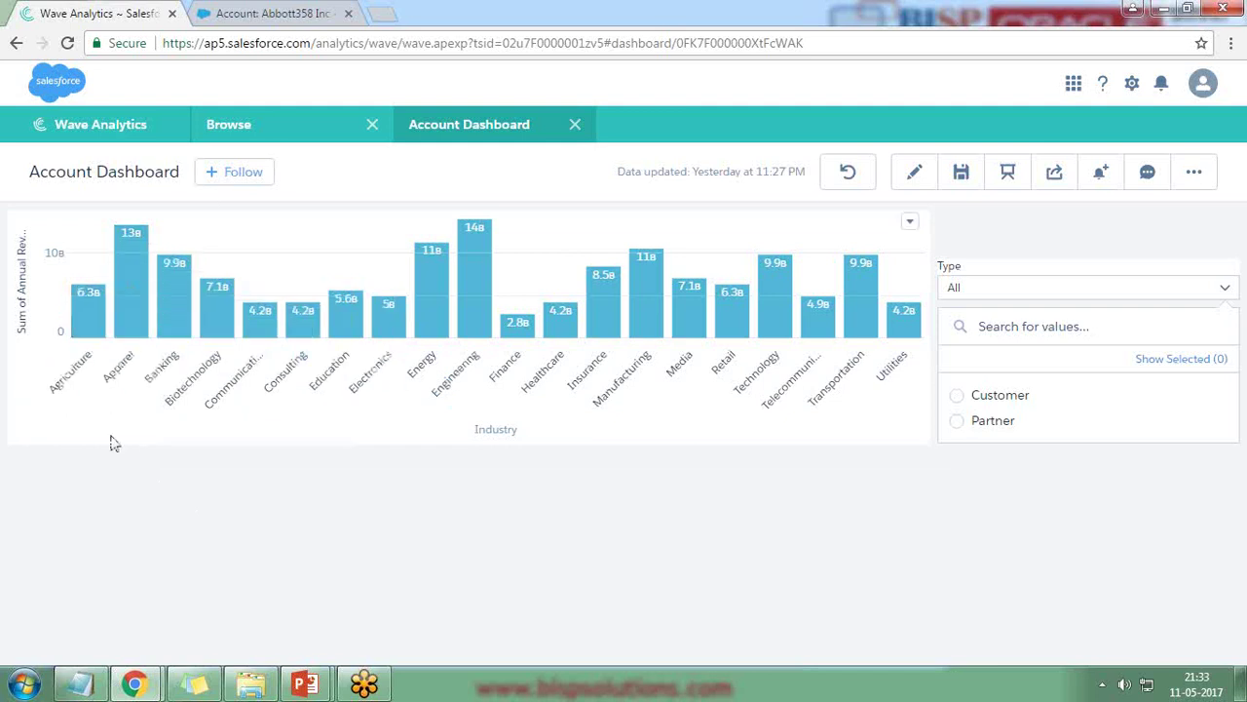
{"action": "left_click", "coordinate": [986, 399]}
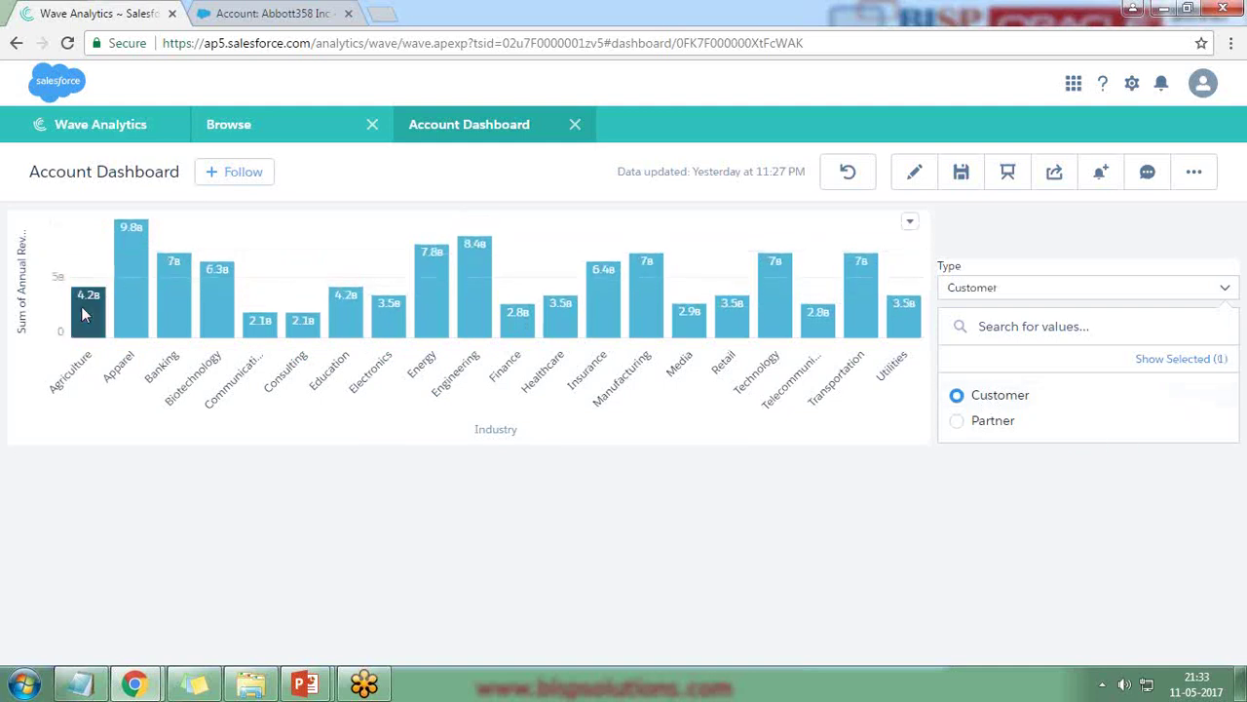
{"action": "mouse_move", "coordinate": [84, 314]}
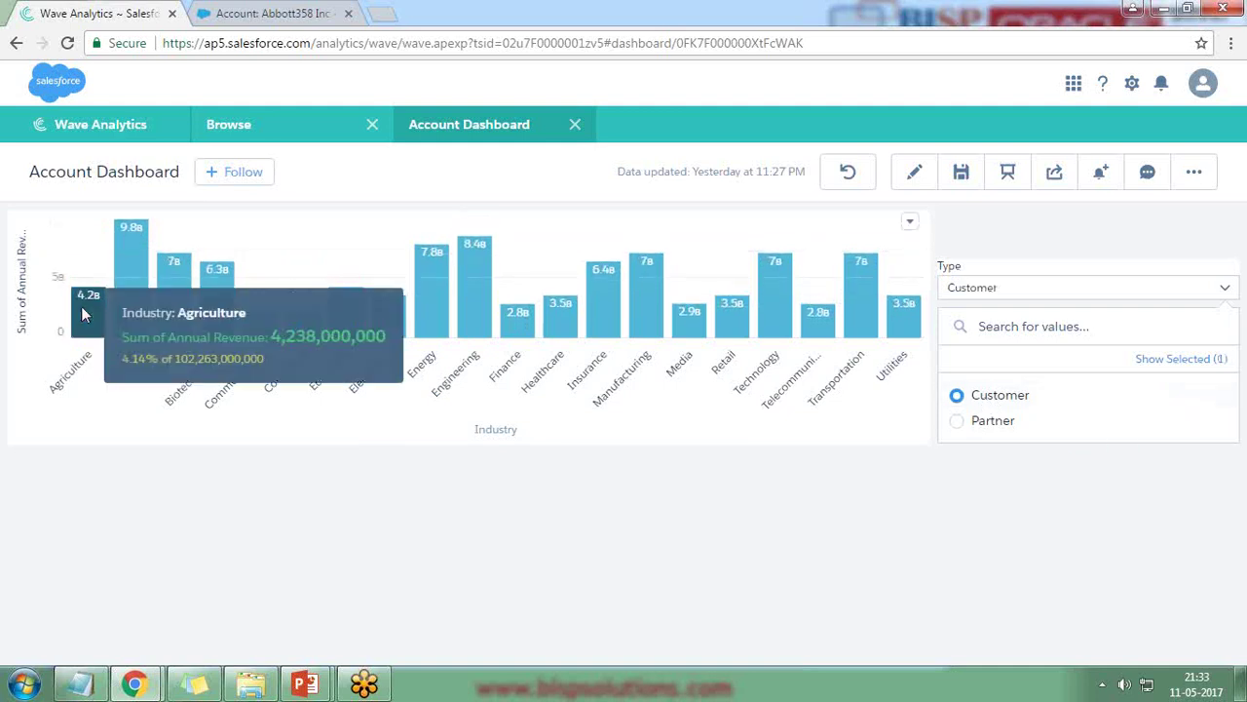
{"action": "left_click", "coordinate": [958, 421]}
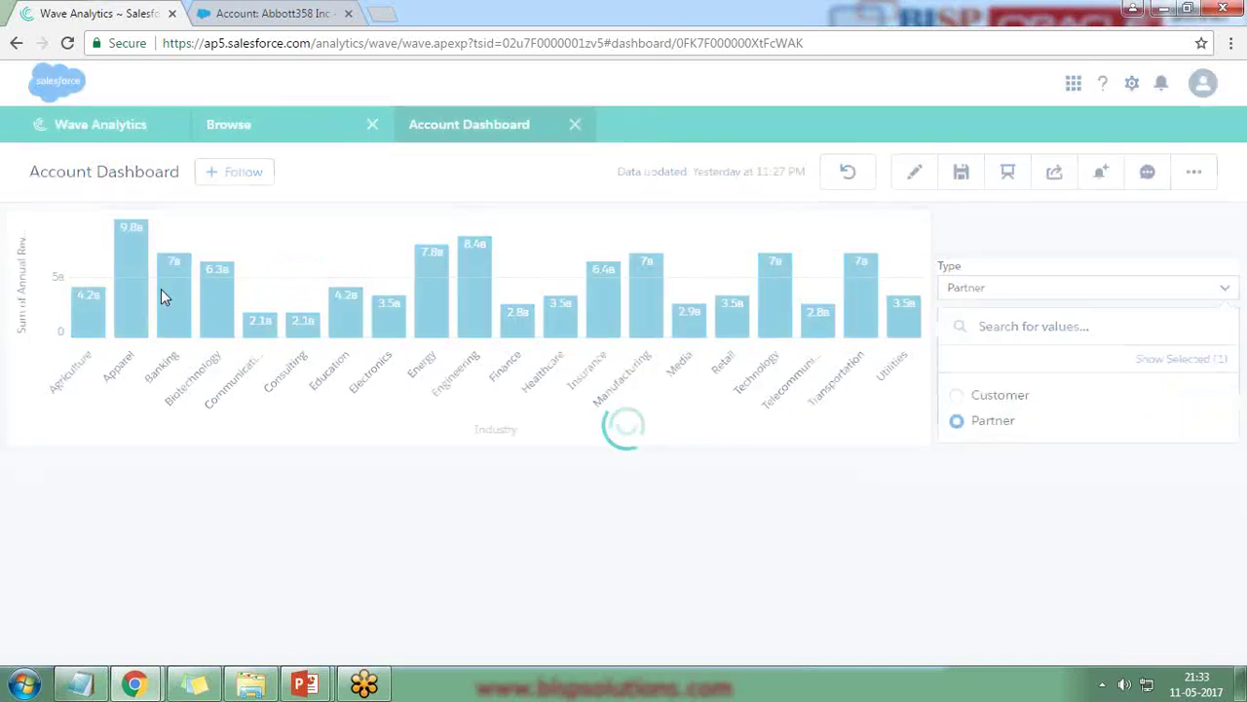
{"action": "mouse_move", "coordinate": [83, 329]}
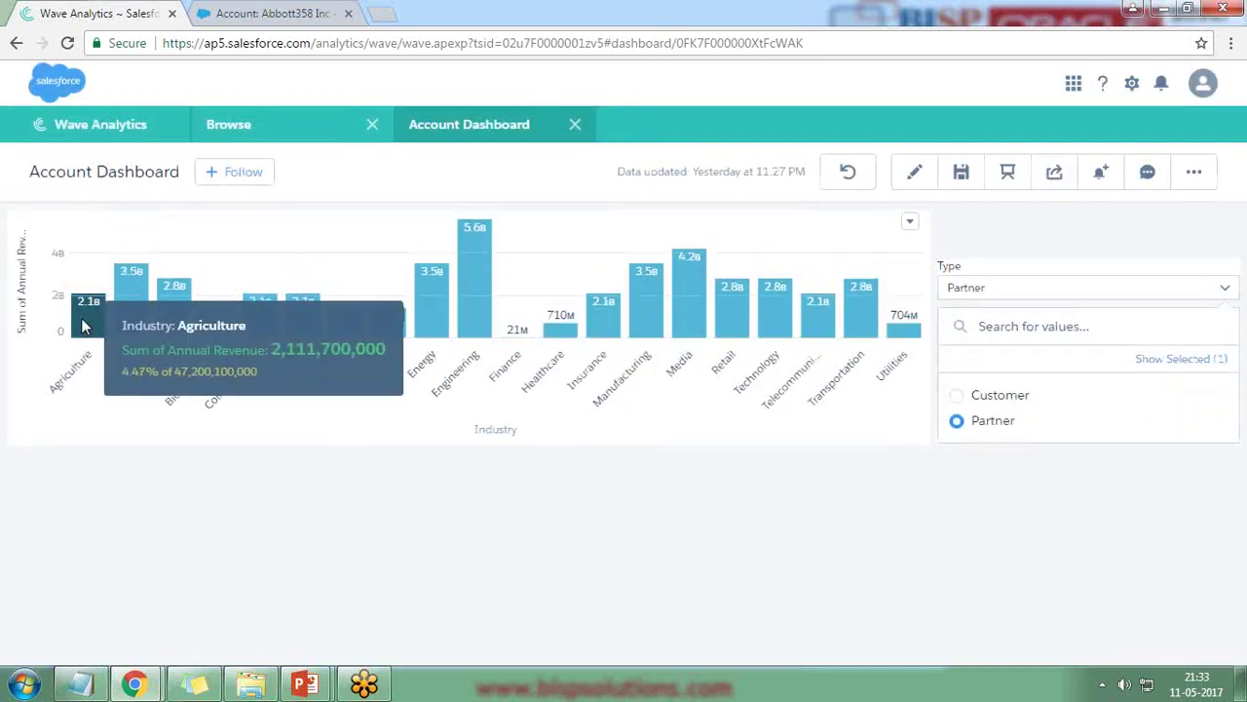
{"action": "left_click", "coordinate": [957, 422]}
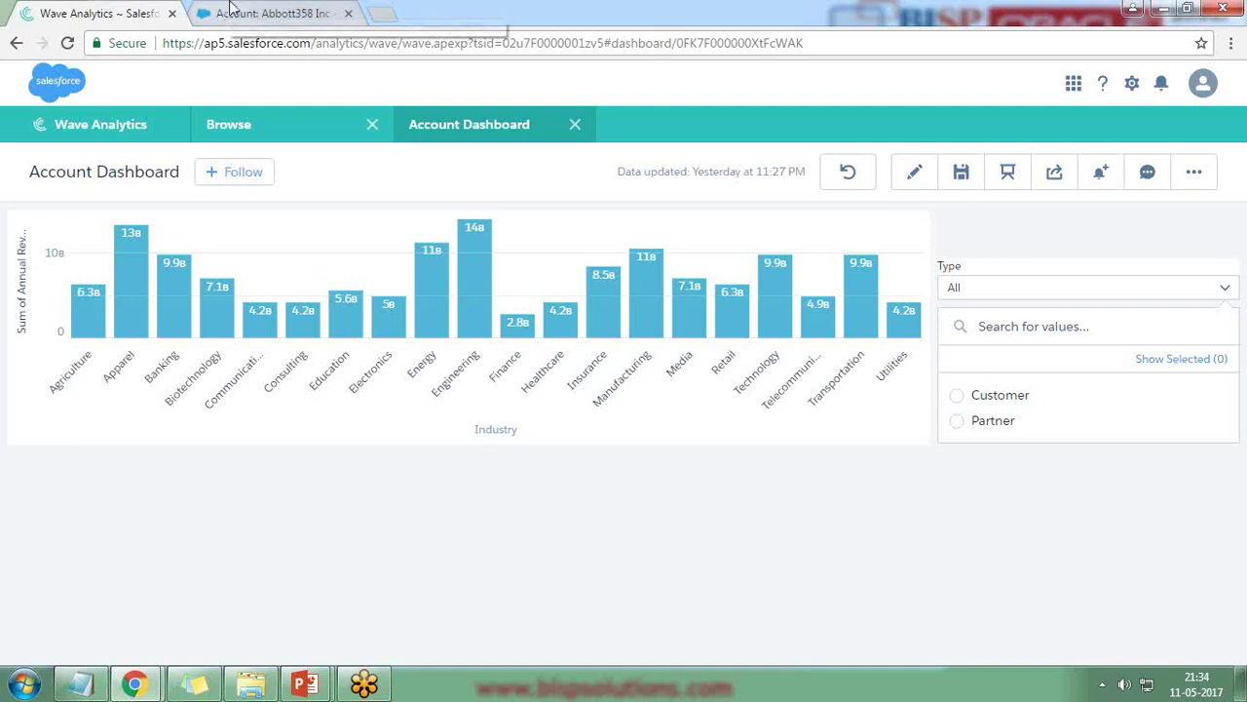
- Return to the Abbott358 Inc account record and open its page layout for editing
{"action": "left_click", "coordinate": [263, 13]}
{"action": "scroll", "coordinate": [529, 376], "scroll_direction": "up", "scroll_amount": 5}
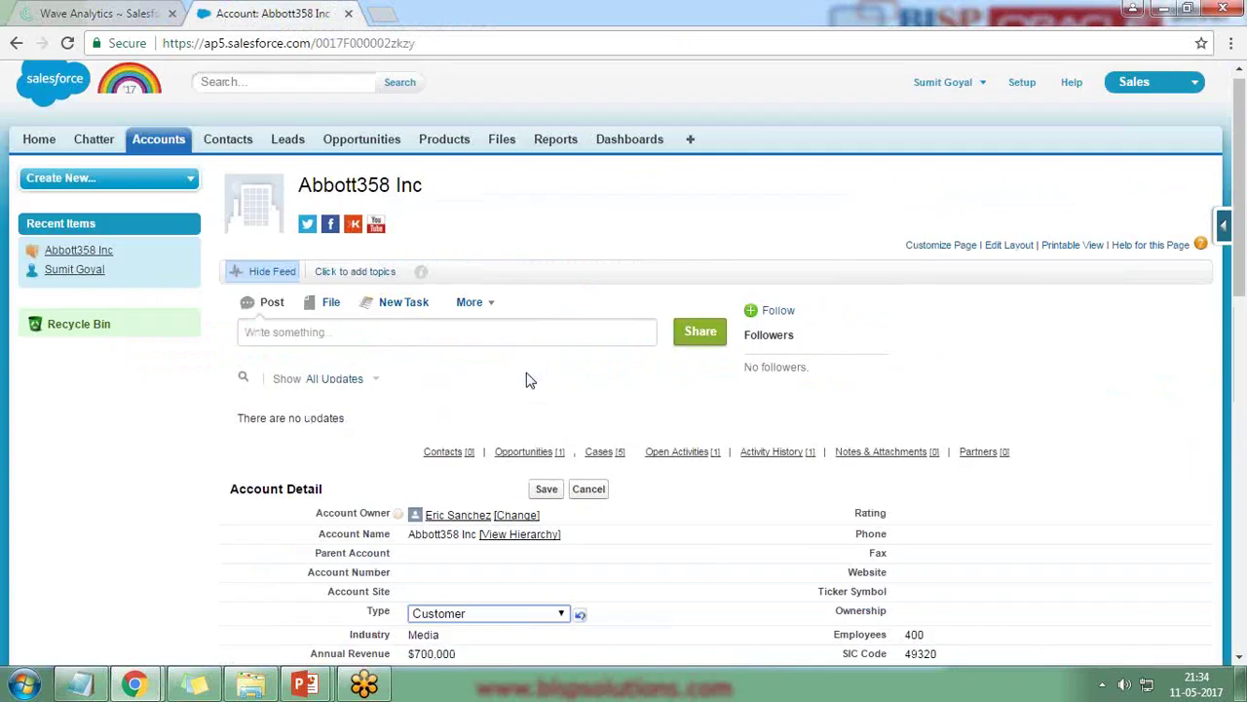
{"action": "left_click", "coordinate": [997, 253]}
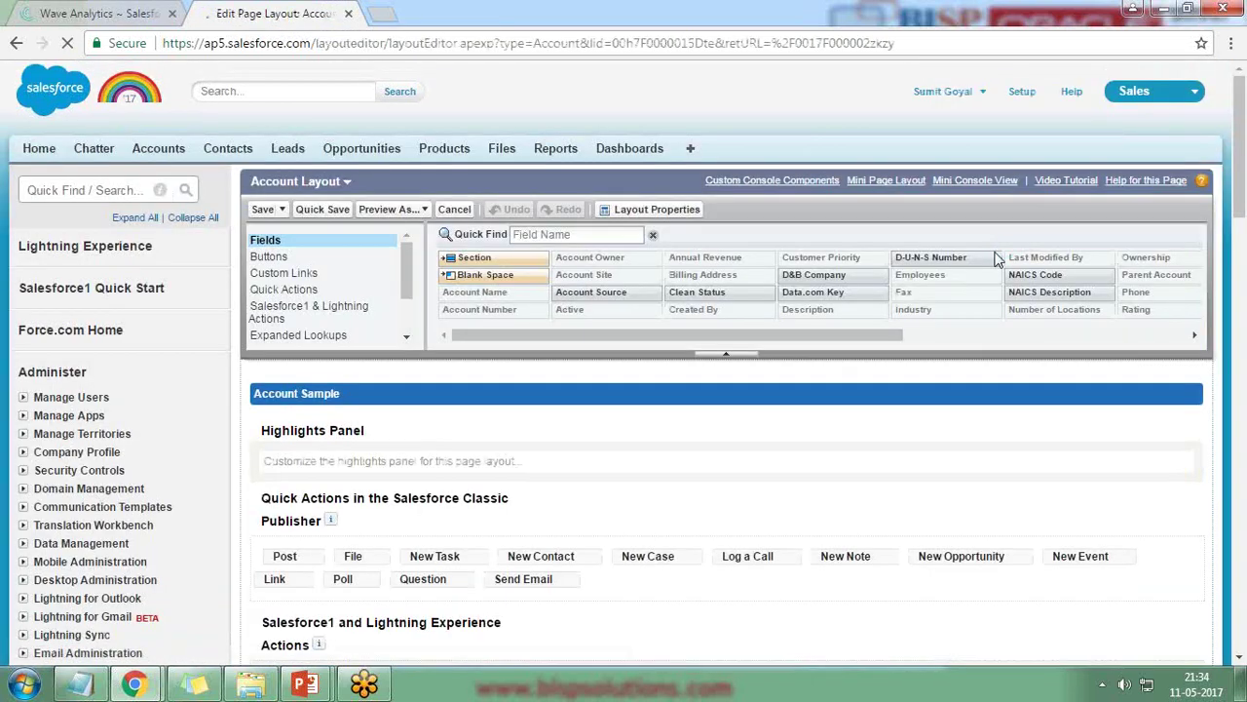
- Browse all Wave Analytics apps, dashboards and datasets, and reopen the Account Dashboard
{"action": "left_click", "coordinate": [80, 10]}
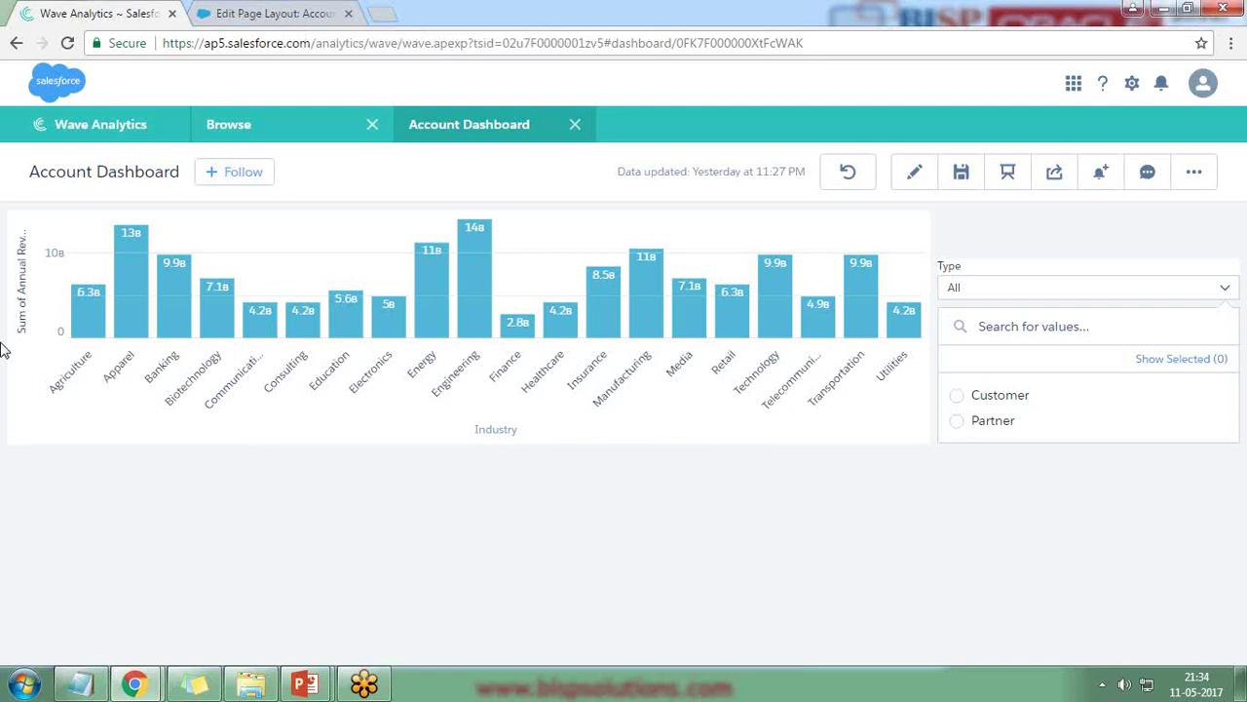
{"action": "left_click", "coordinate": [113, 131]}
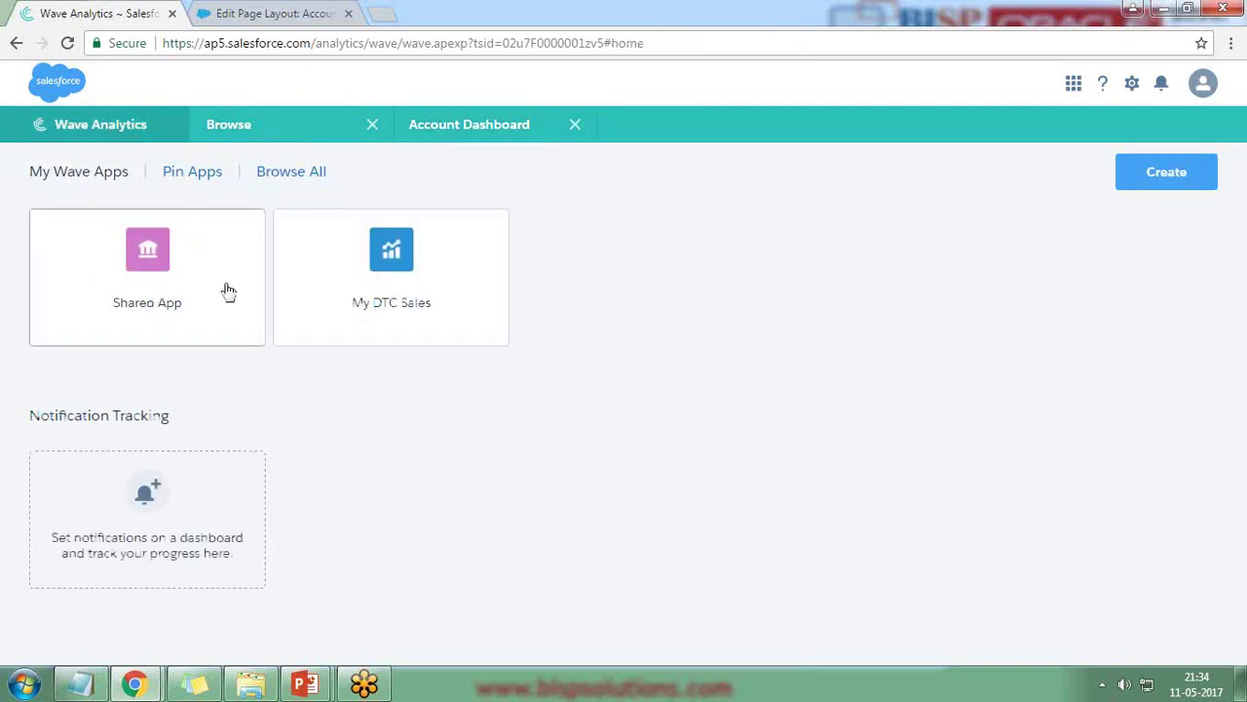
{"action": "left_click", "coordinate": [255, 170]}
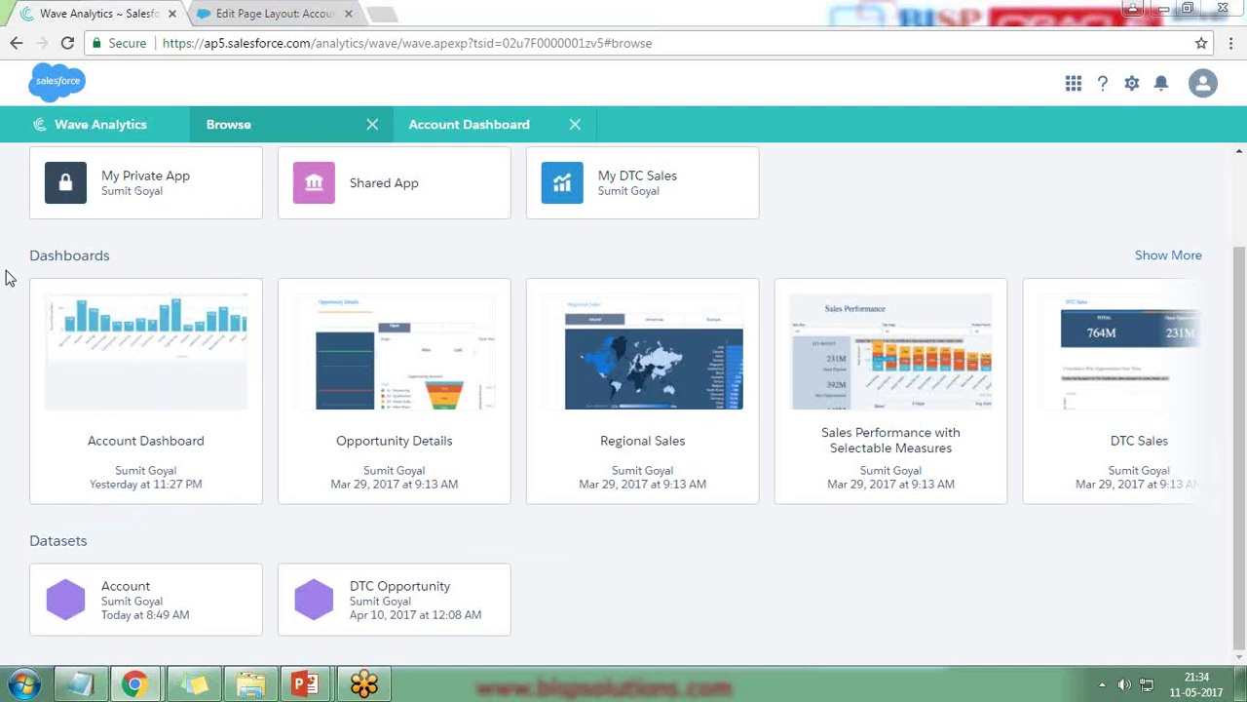
{"action": "left_click", "coordinate": [164, 356]}
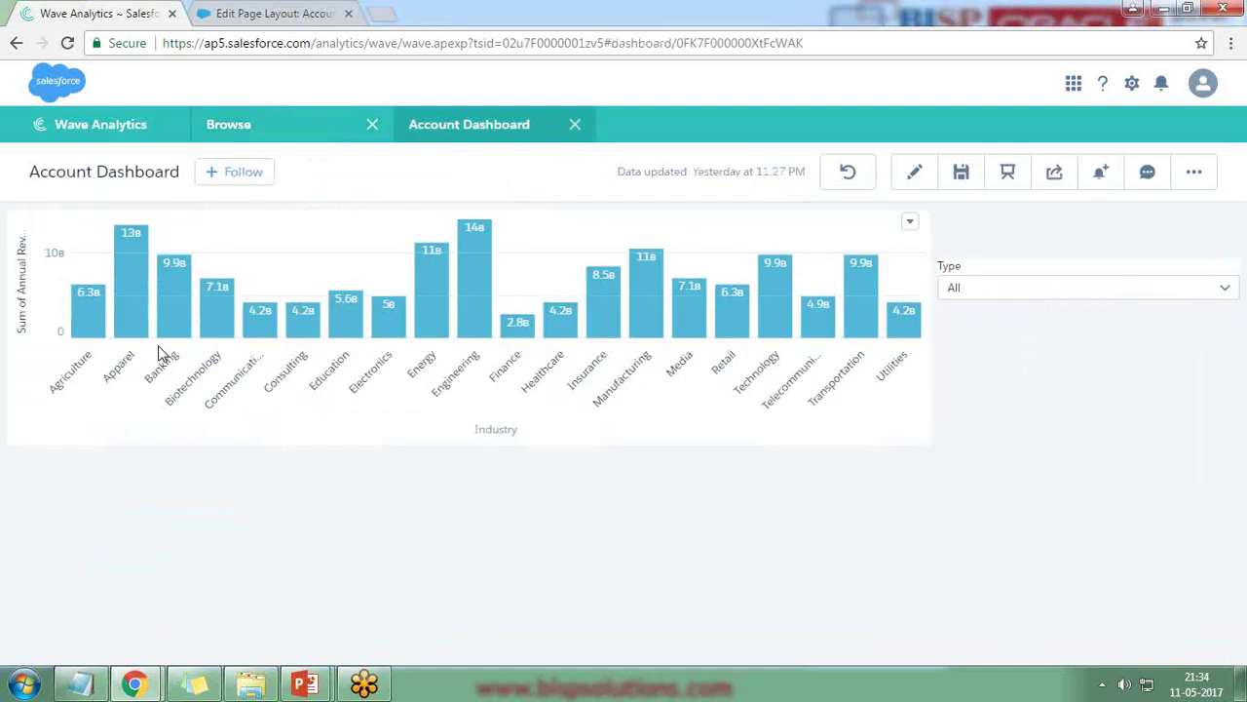
- Return to the Account page layout editor and display the available Wave Analytics Assets
{"action": "left_click", "coordinate": [256, 12]}
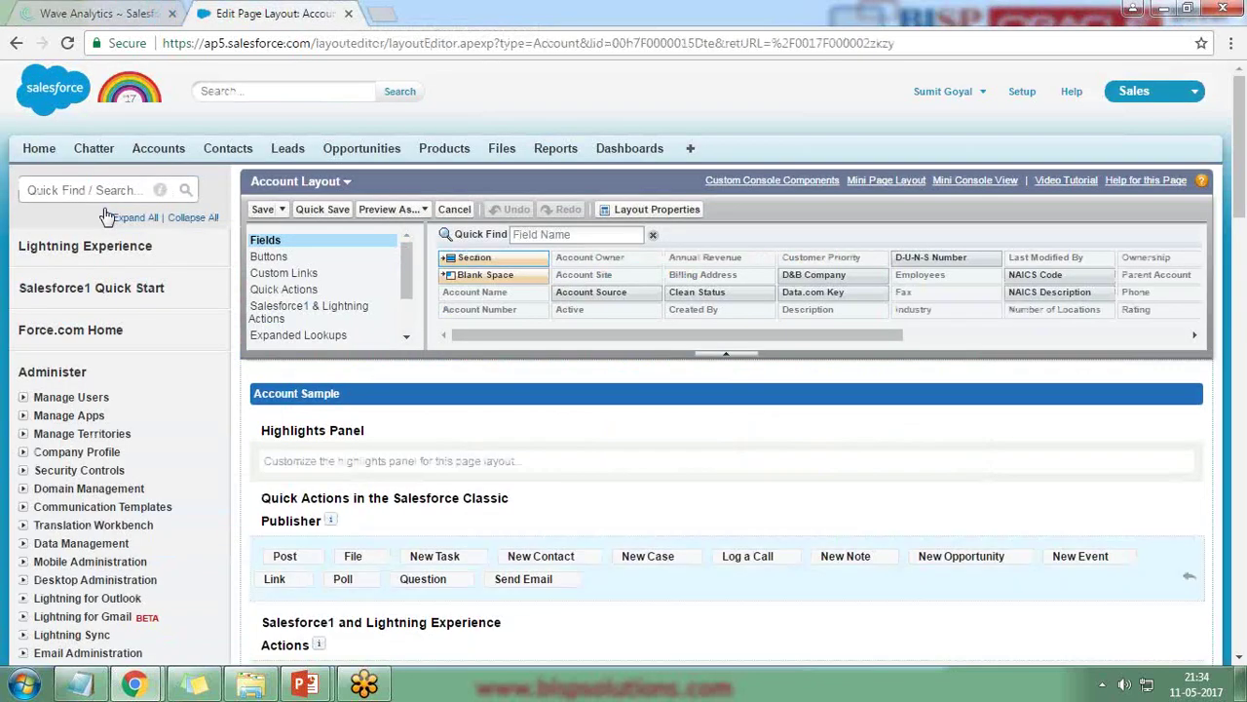
{"action": "scroll", "coordinate": [103, 208], "scroll_direction": "down", "scroll_amount": 8}
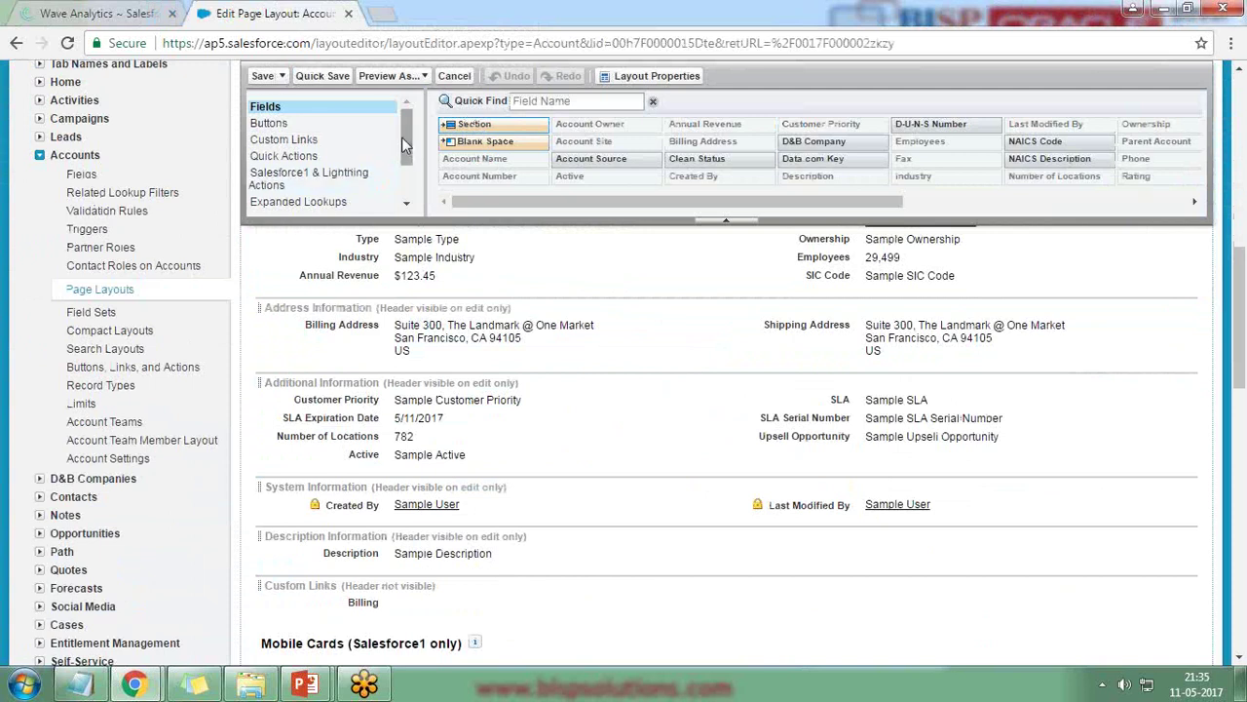
{"action": "left_click_drag", "start_coordinate": [401, 136], "coordinate": [407, 190]}
{"action": "left_click", "coordinate": [312, 186]}
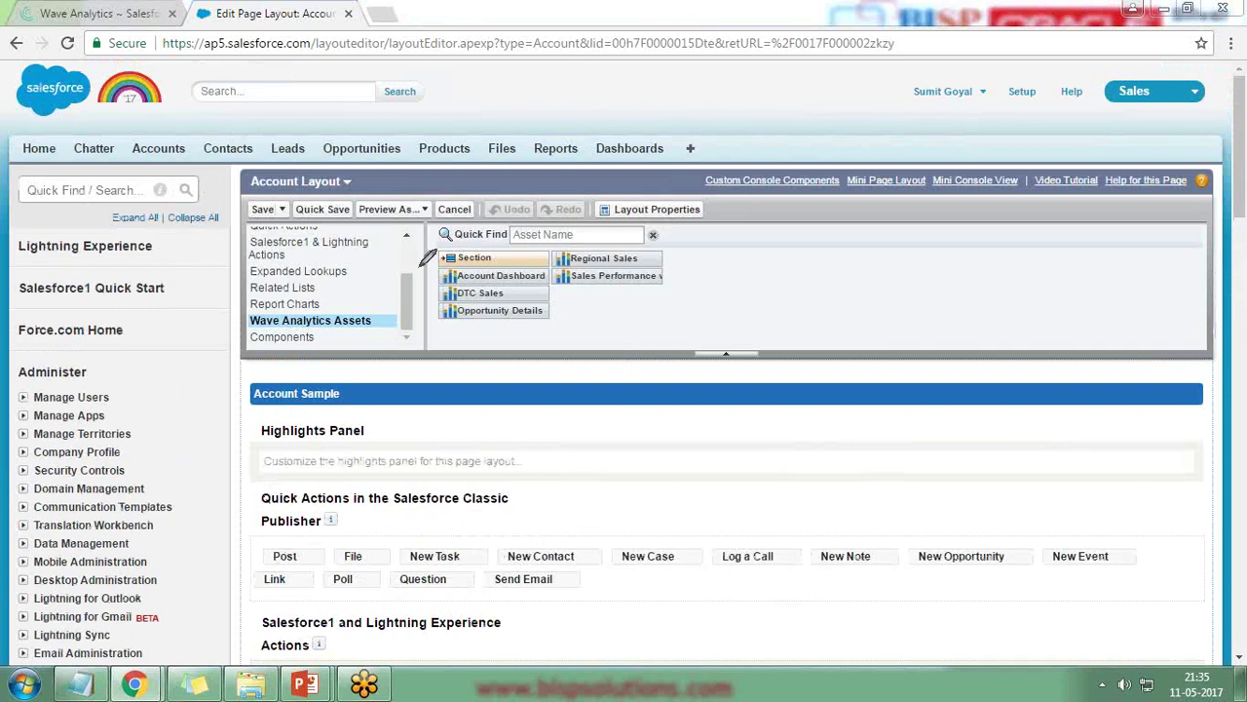
{"action": "mouse_move", "coordinate": [432, 258]}
{"action": "left_mouse_down"}
{"action": "mouse_move", "coordinate": [438, 285]}
{"action": "mouse_move", "coordinate": [536, 284]}
{"action": "mouse_move", "coordinate": [558, 255]}
{"action": "mouse_move", "coordinate": [429, 262]}
{"action": "mouse_move", "coordinate": [429, 285]}
{"action": "left_mouse_up"}
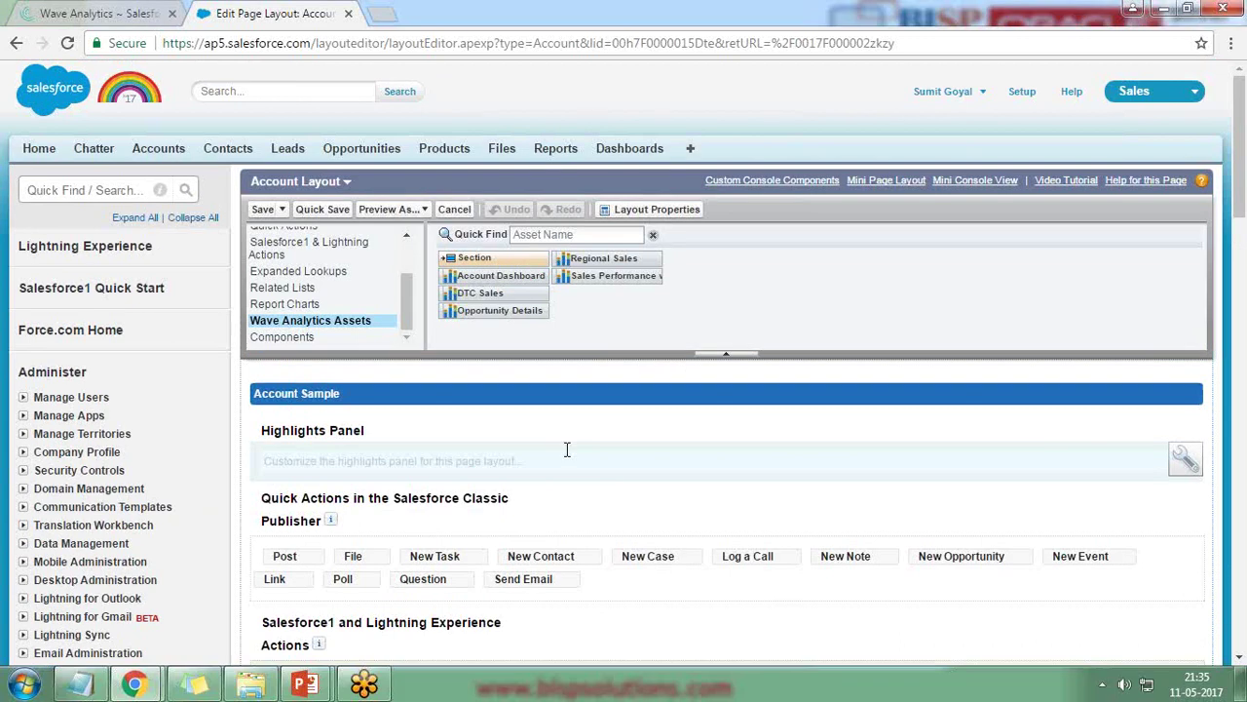
- Add a 1-column section named "Inline Dashboard" between Account Information and Address Information in the layout
{"action": "scroll", "coordinate": [566, 449], "scroll_direction": "down", "scroll_amount": 3}
{"action": "scroll", "coordinate": [440, 159], "scroll_direction": "down", "scroll_amount": 1}
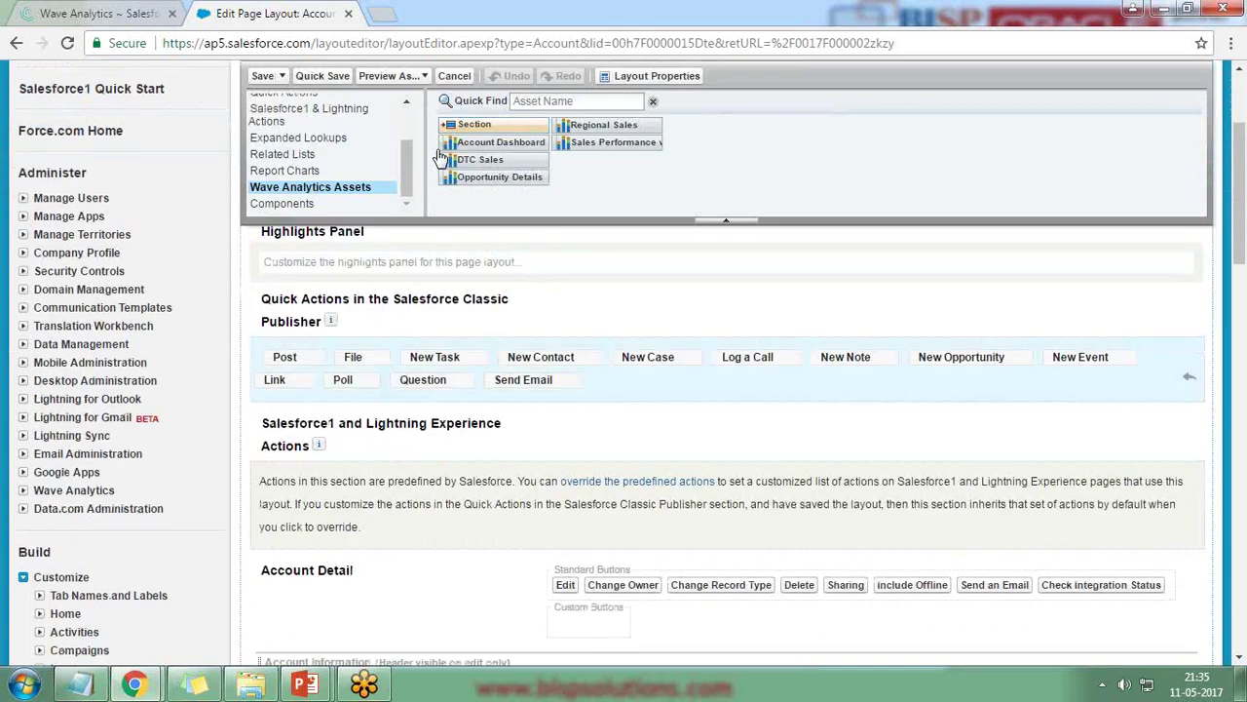
{"action": "scroll", "coordinate": [441, 158], "scroll_direction": "down", "scroll_amount": 3}
{"action": "left_click_drag", "start_coordinate": [458, 125], "coordinate": [434, 465]}
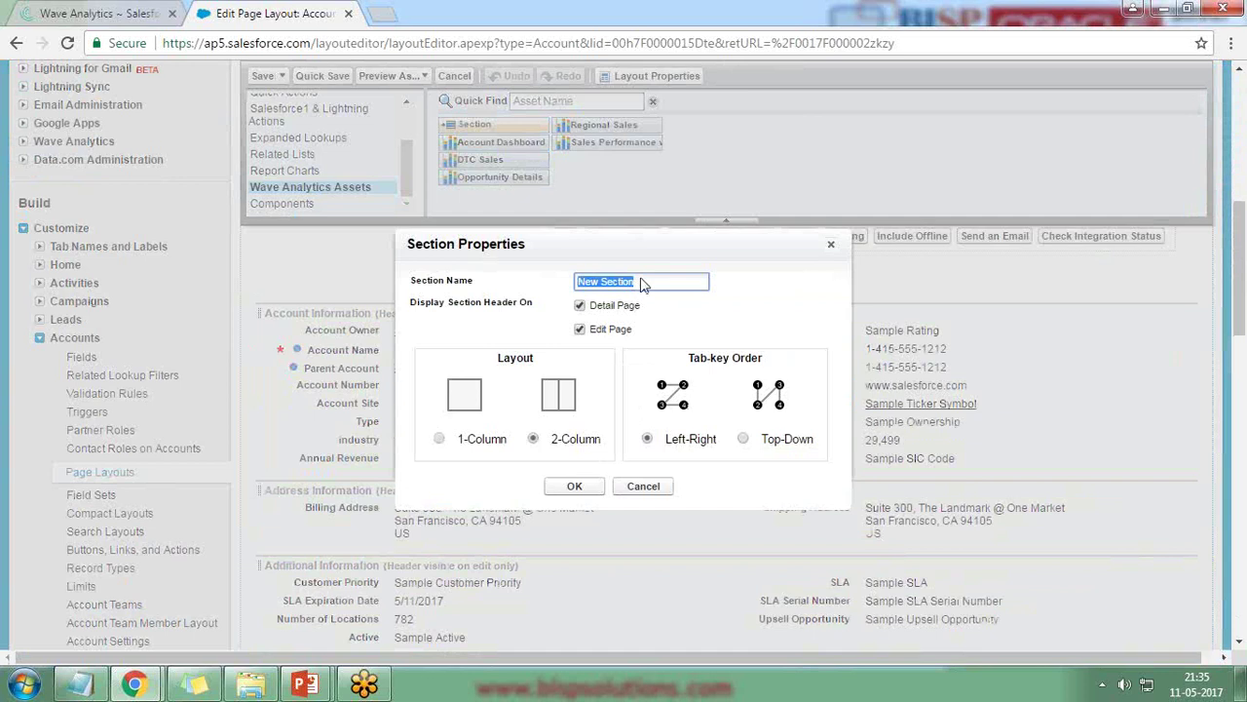
{"action": "type", "text": "In"}
{"action": "type", "text": "f"}
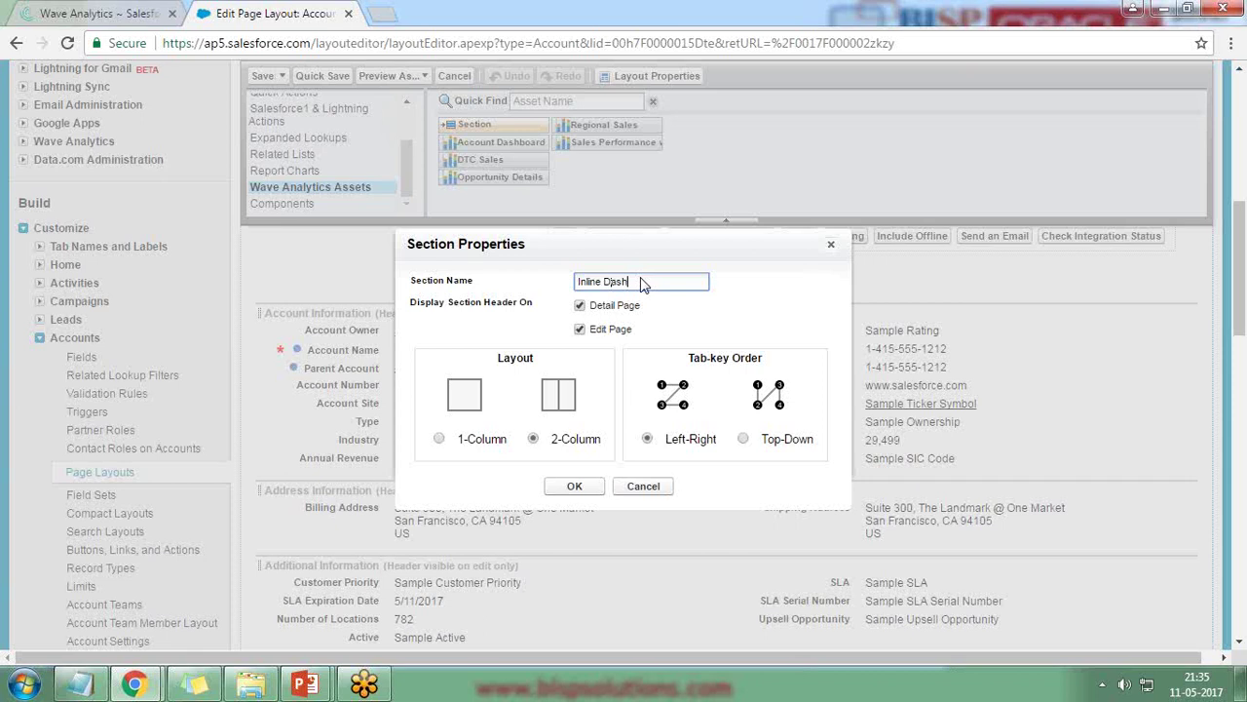
{"action": "left_click", "coordinate": [440, 438]}
{"action": "key", "text": "Return"}
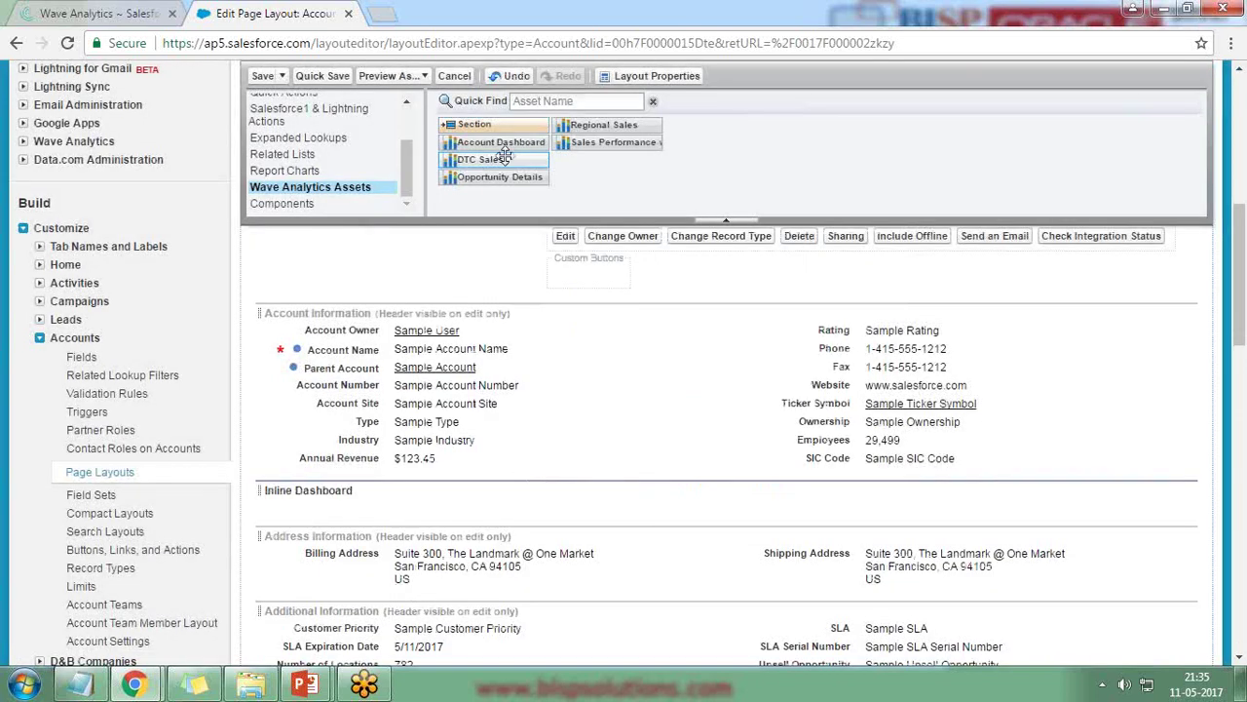
- Place the Account Dashboard asset in the Inline Dashboard section, save the layout, and view the dashboard on the account record
{"action": "left_click_drag", "start_coordinate": [501, 143], "coordinate": [436, 505]}
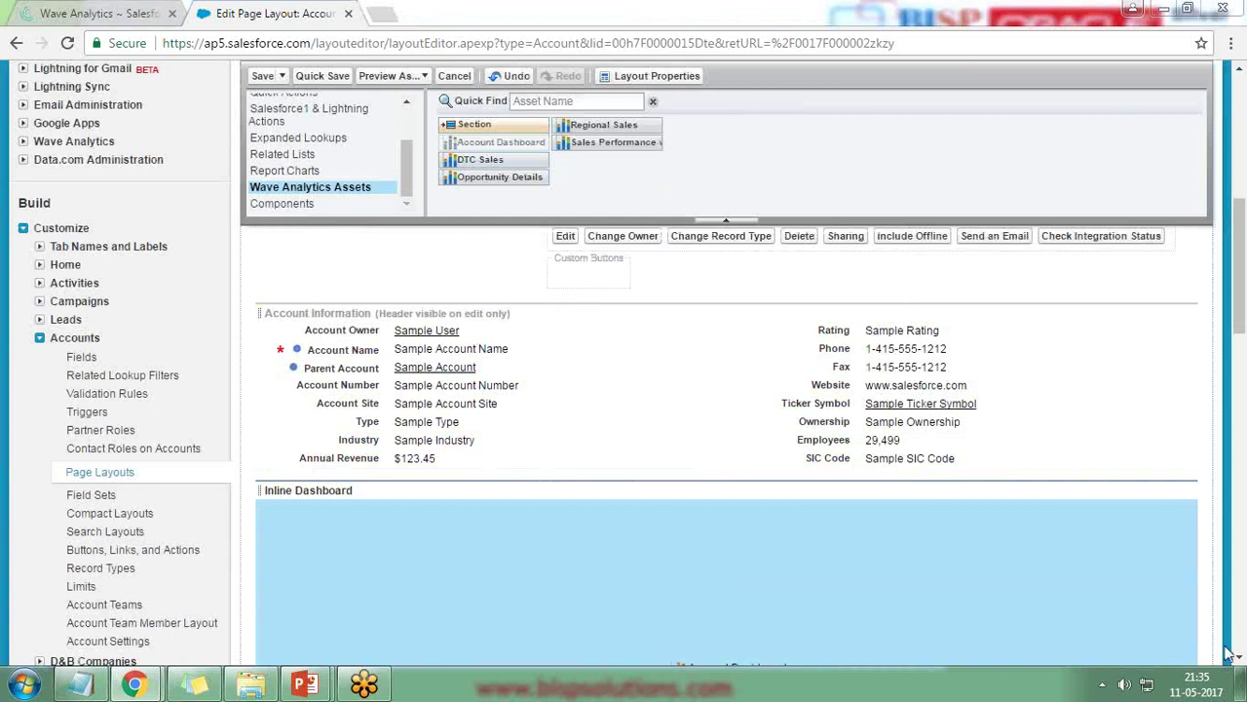
{"action": "scroll", "coordinate": [1007, 520], "scroll_direction": "down", "scroll_amount": 1}
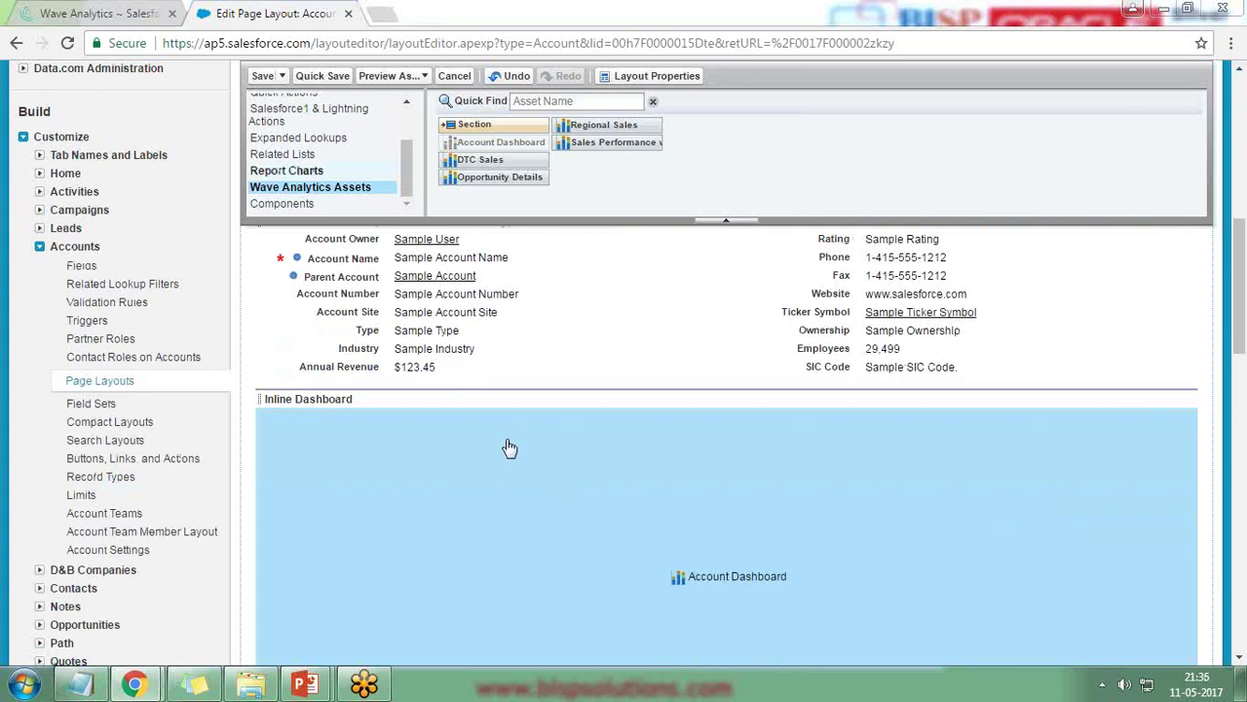
{"action": "left_click", "coordinate": [261, 78]}
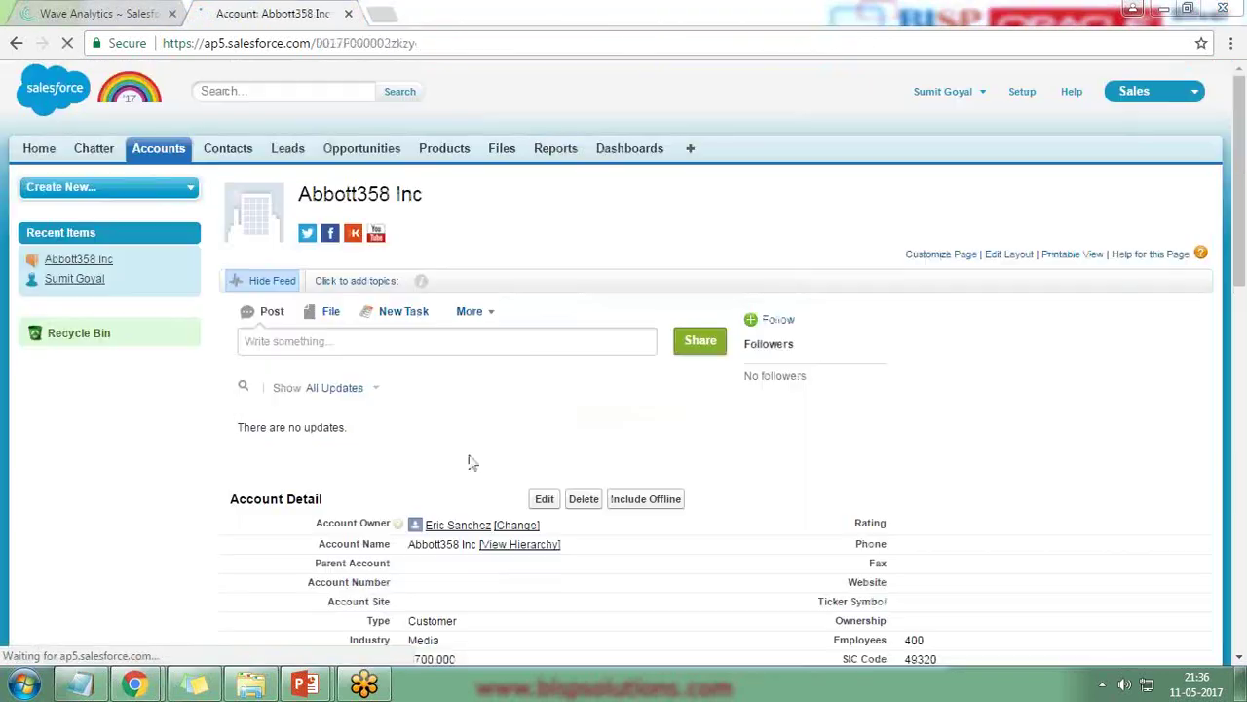
{"action": "scroll", "coordinate": [437, 405], "scroll_direction": "down", "scroll_amount": 5}
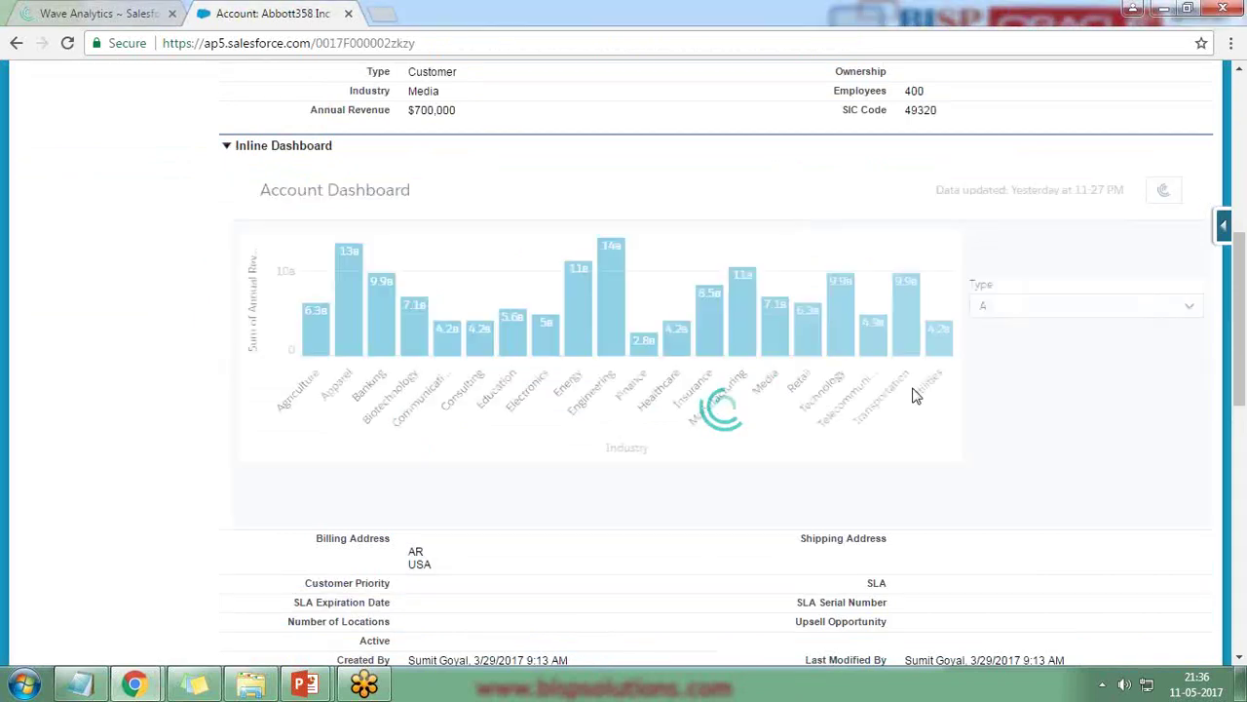
- Filter the inline Account Dashboard by Type Customer, switch it to Partner, and clear the filter
{"action": "left_click", "coordinate": [1103, 325]}
{"action": "left_click", "coordinate": [1028, 417]}
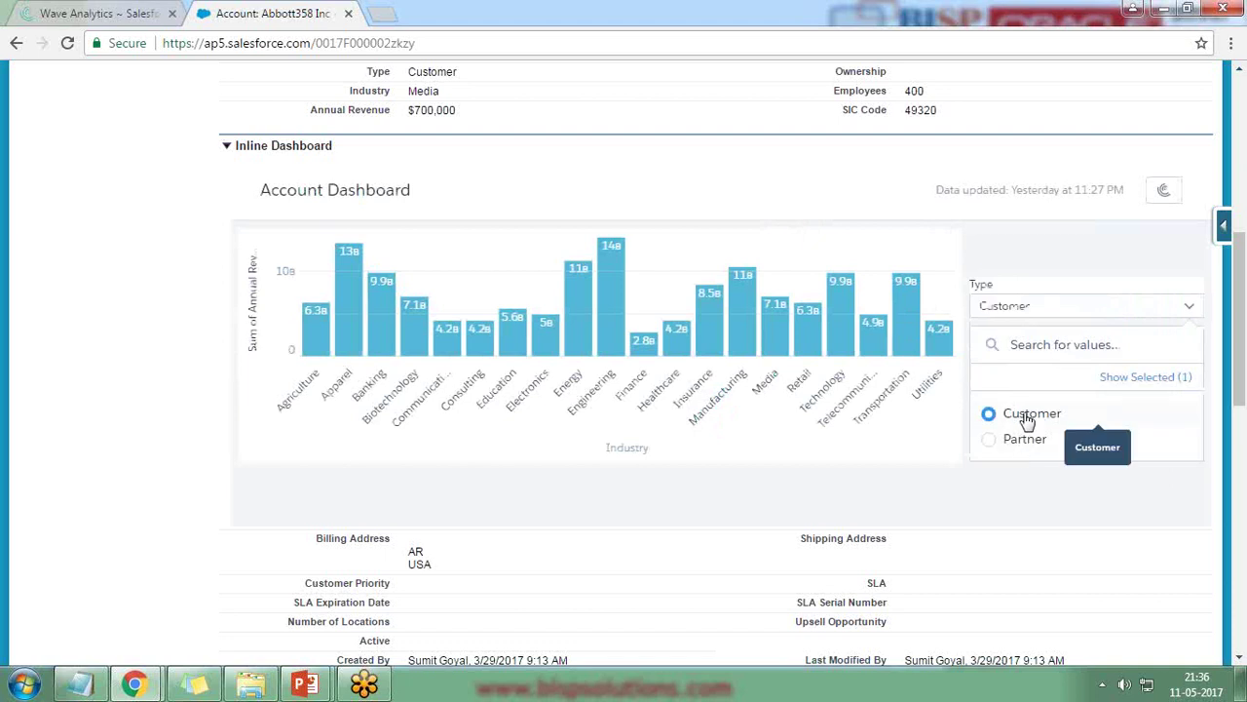
{"action": "left_click", "coordinate": [1038, 309]}
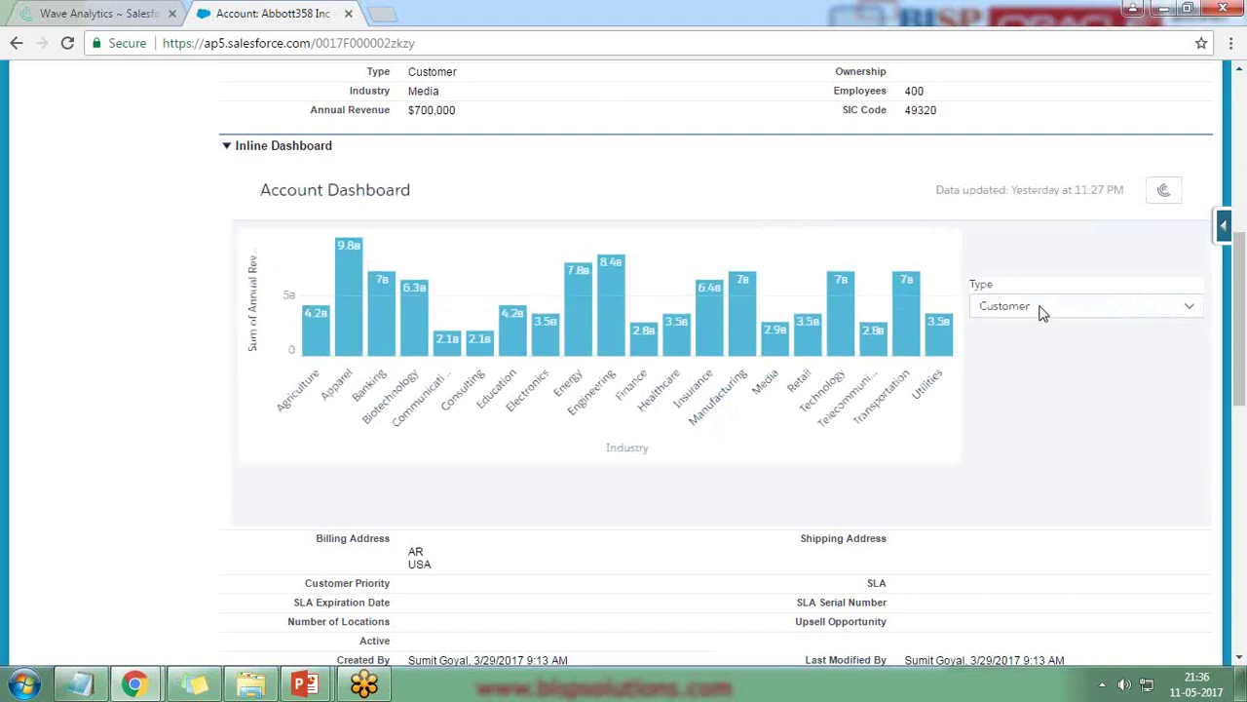
{"action": "left_click", "coordinate": [1033, 312]}
{"action": "left_click", "coordinate": [1014, 438]}
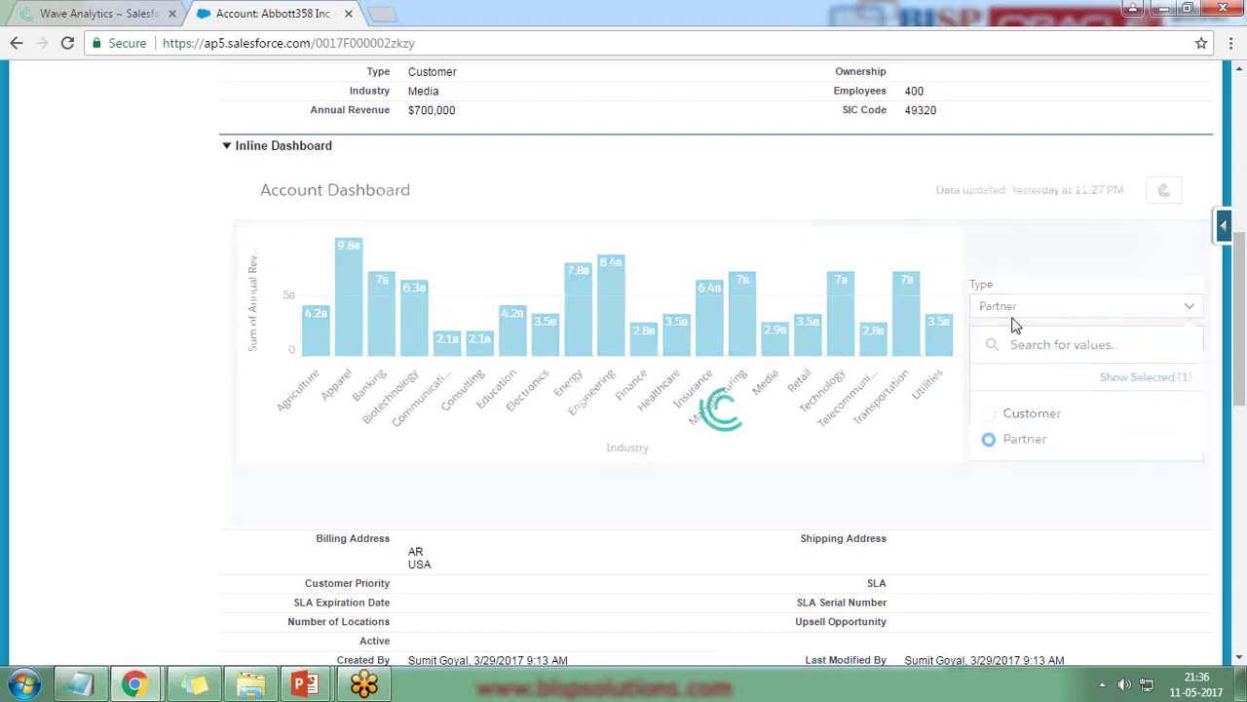
{"action": "left_click", "coordinate": [992, 441]}
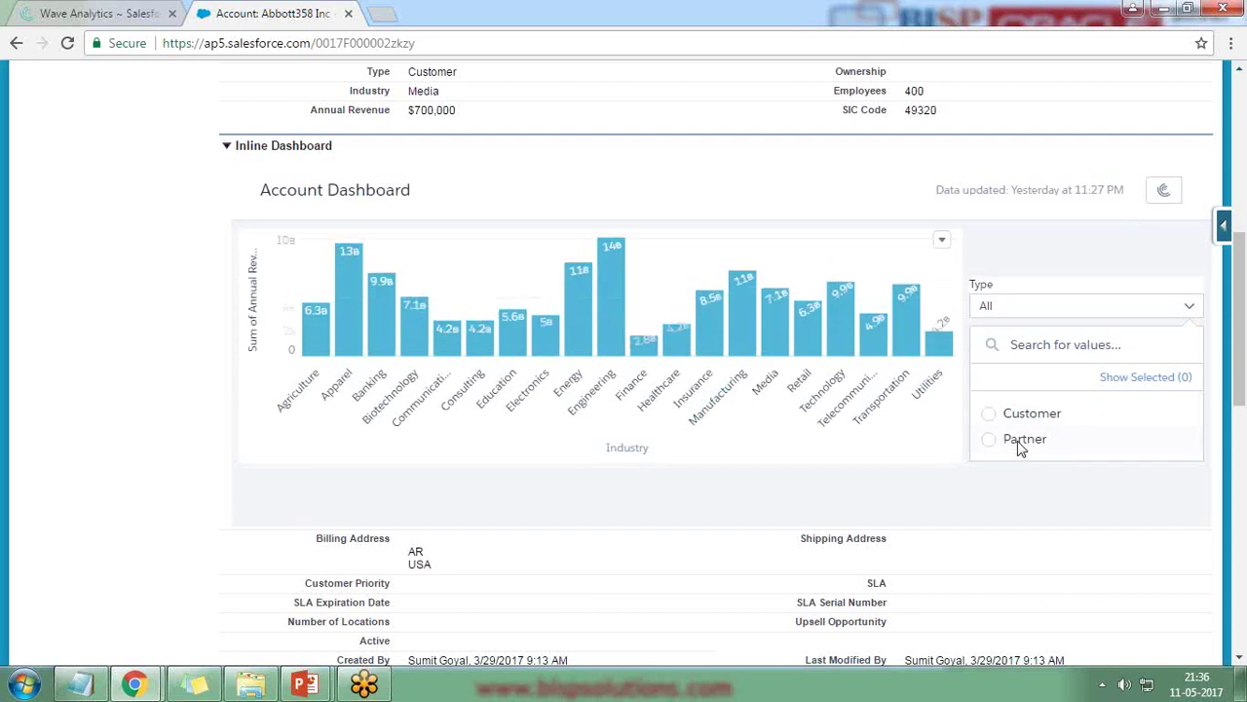
- Compare the account record's Type field with the Type filter values on the inline dashboard
{"action": "scroll", "coordinate": [223, 467], "scroll_direction": "up", "scroll_amount": 5}
{"action": "scroll", "coordinate": [223, 473], "scroll_direction": "down", "scroll_amount": 2}
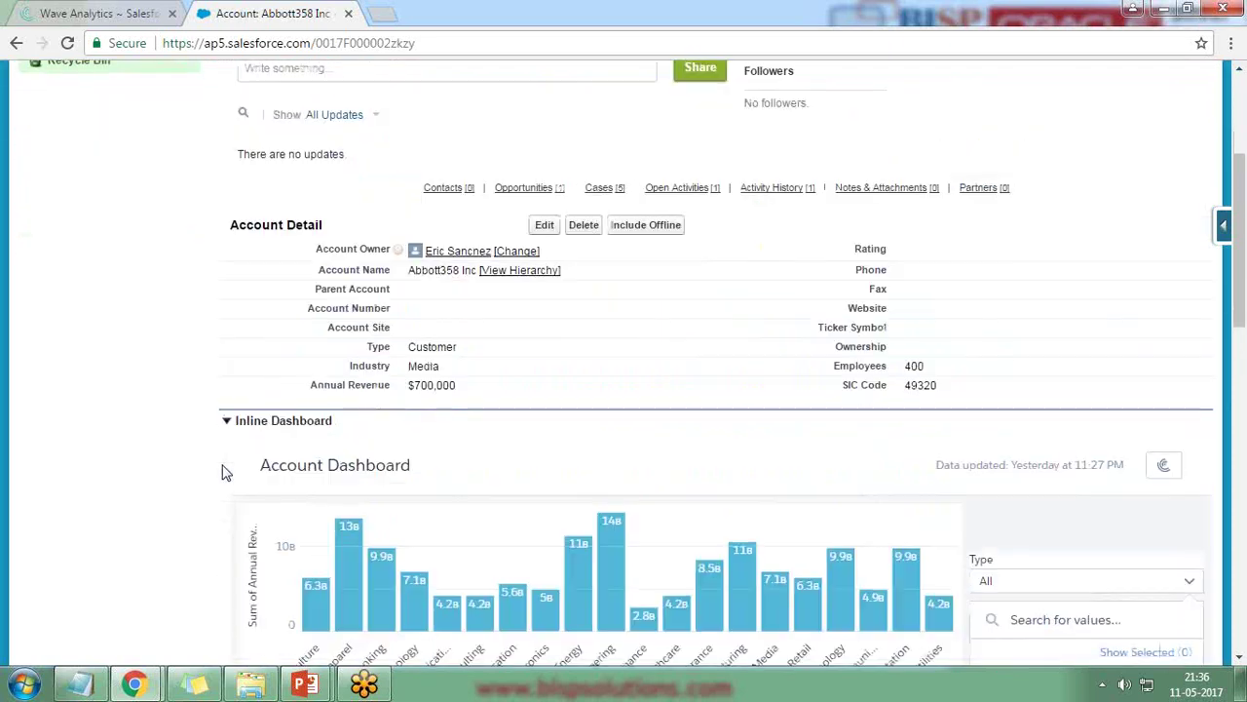
{"action": "double_click", "coordinate": [415, 348]}
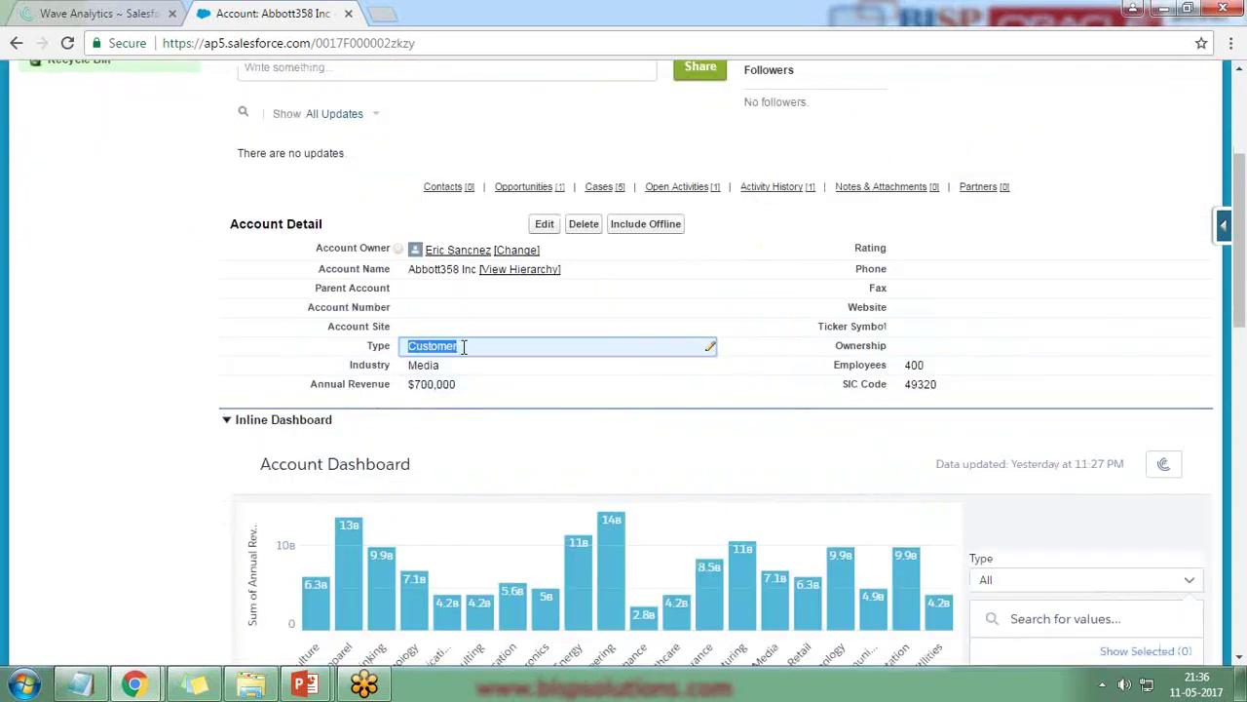
{"action": "left_click", "coordinate": [74, 509]}
{"action": "scroll", "coordinate": [75, 506], "scroll_direction": "down", "scroll_amount": 3}
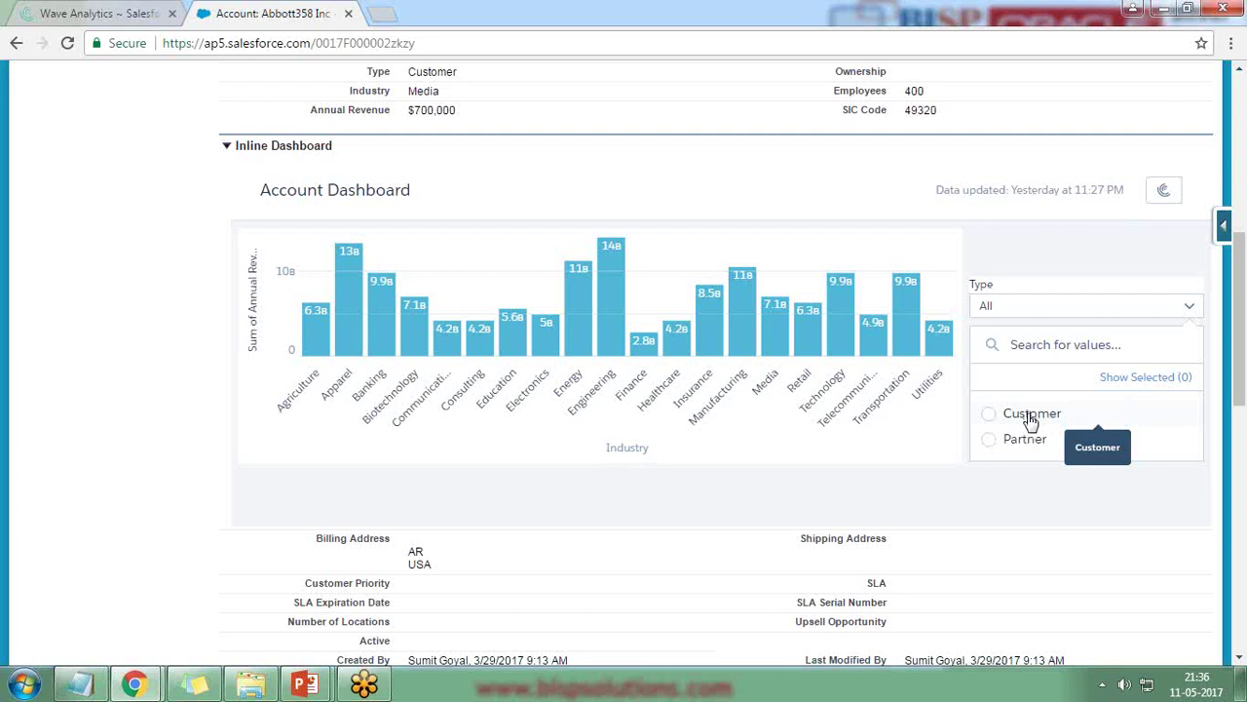
- Edit the Account page layout and open the asset properties of the Account Dashboard in the Inline Dashboard section
{"action": "scroll", "coordinate": [804, 360], "scroll_direction": "up", "scroll_amount": 5}
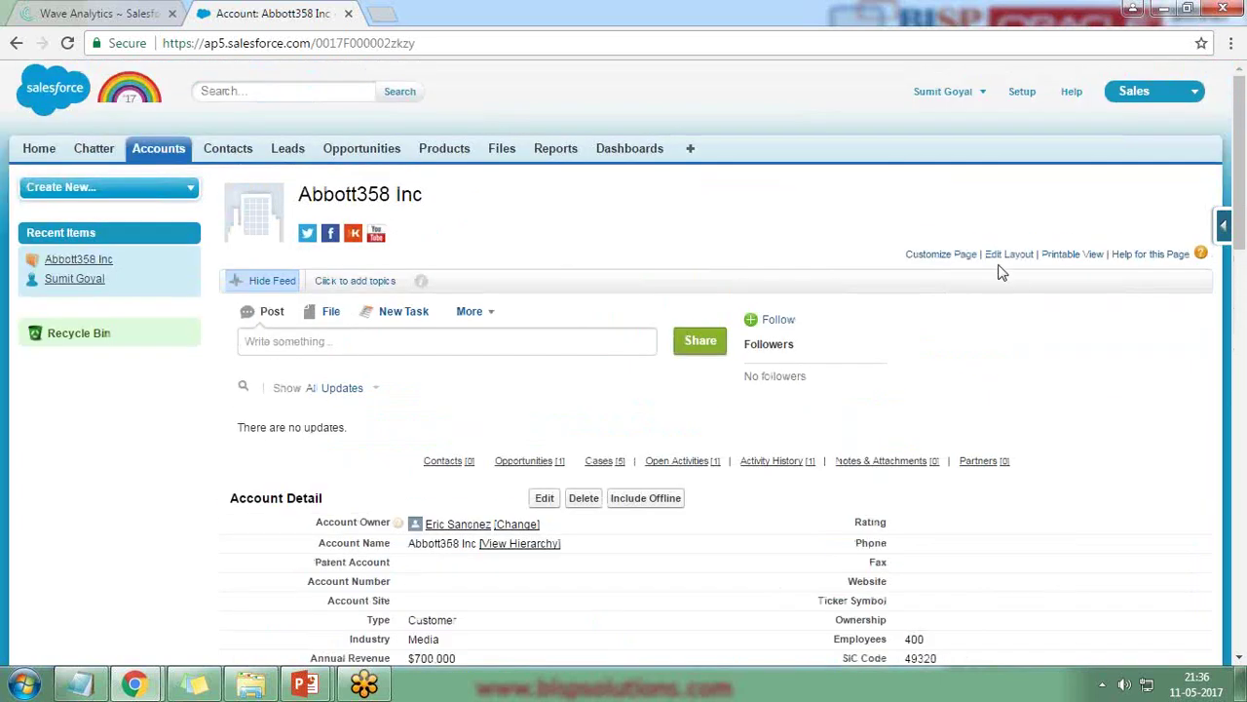
{"action": "left_click", "coordinate": [1008, 255]}
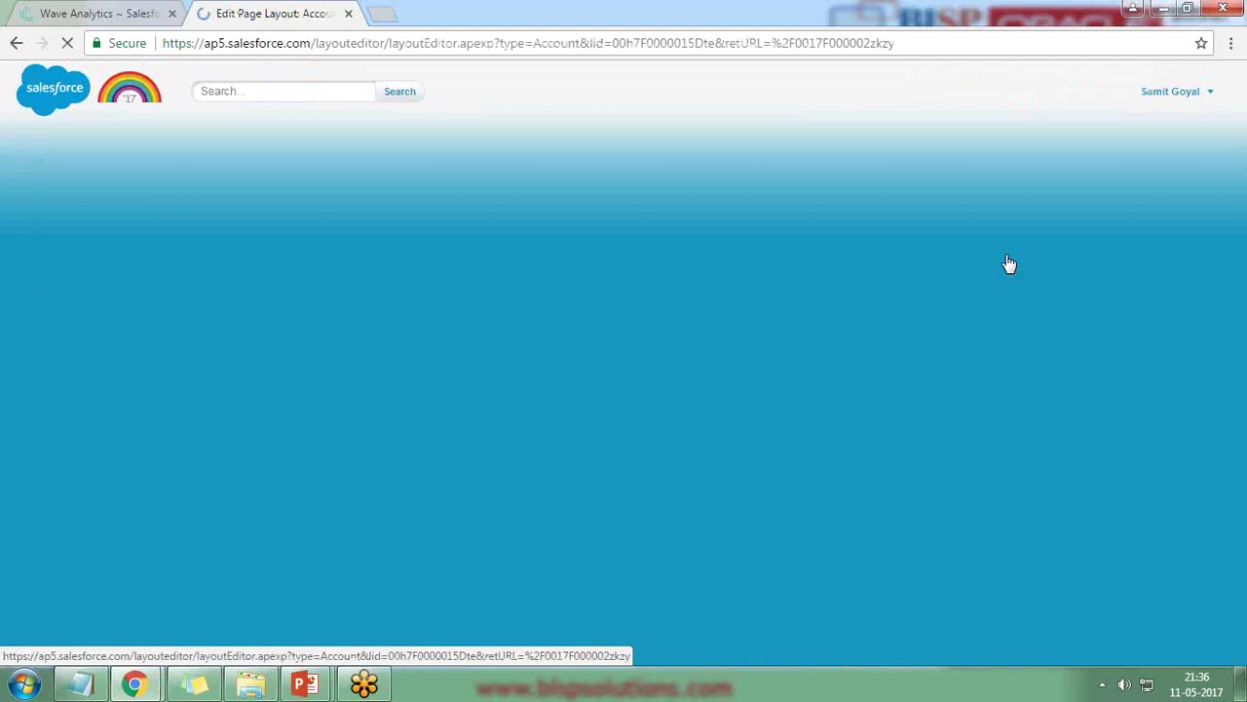
{"action": "scroll", "coordinate": [465, 421], "scroll_direction": "down", "scroll_amount": 6}
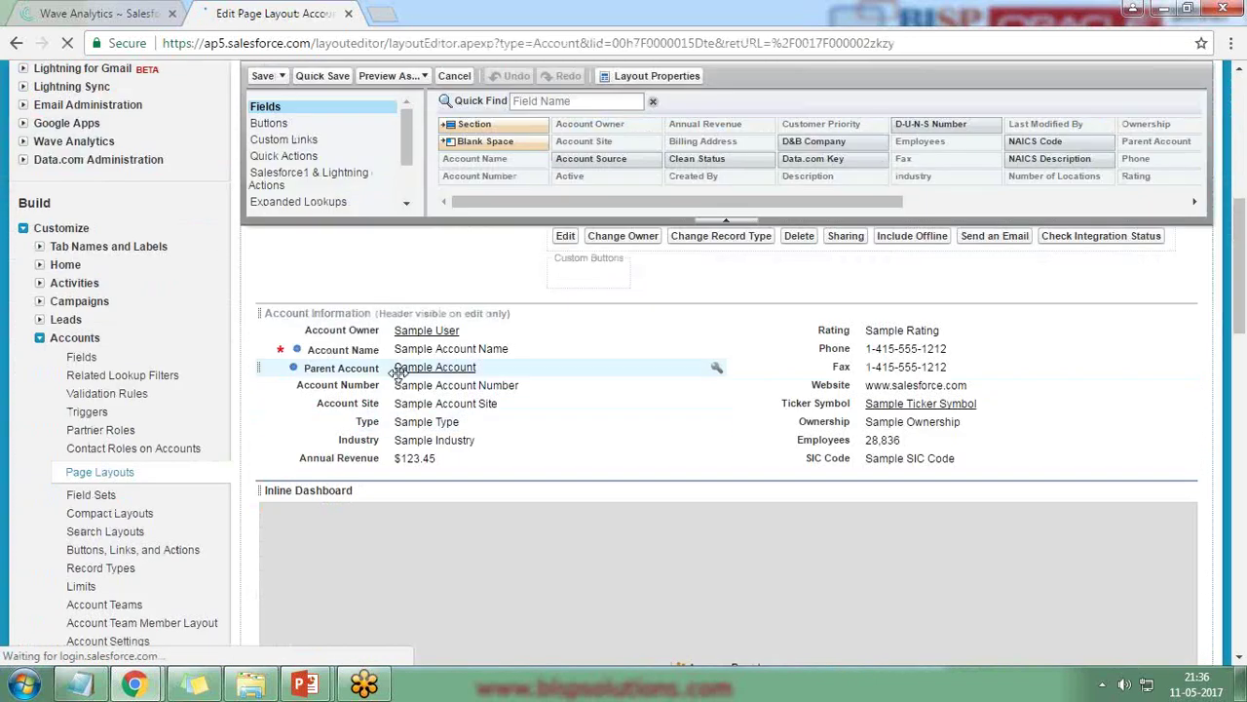
{"action": "scroll", "coordinate": [466, 421], "scroll_direction": "down", "scroll_amount": 3}
{"action": "scroll", "coordinate": [478, 331], "scroll_direction": "up", "scroll_amount": 2}
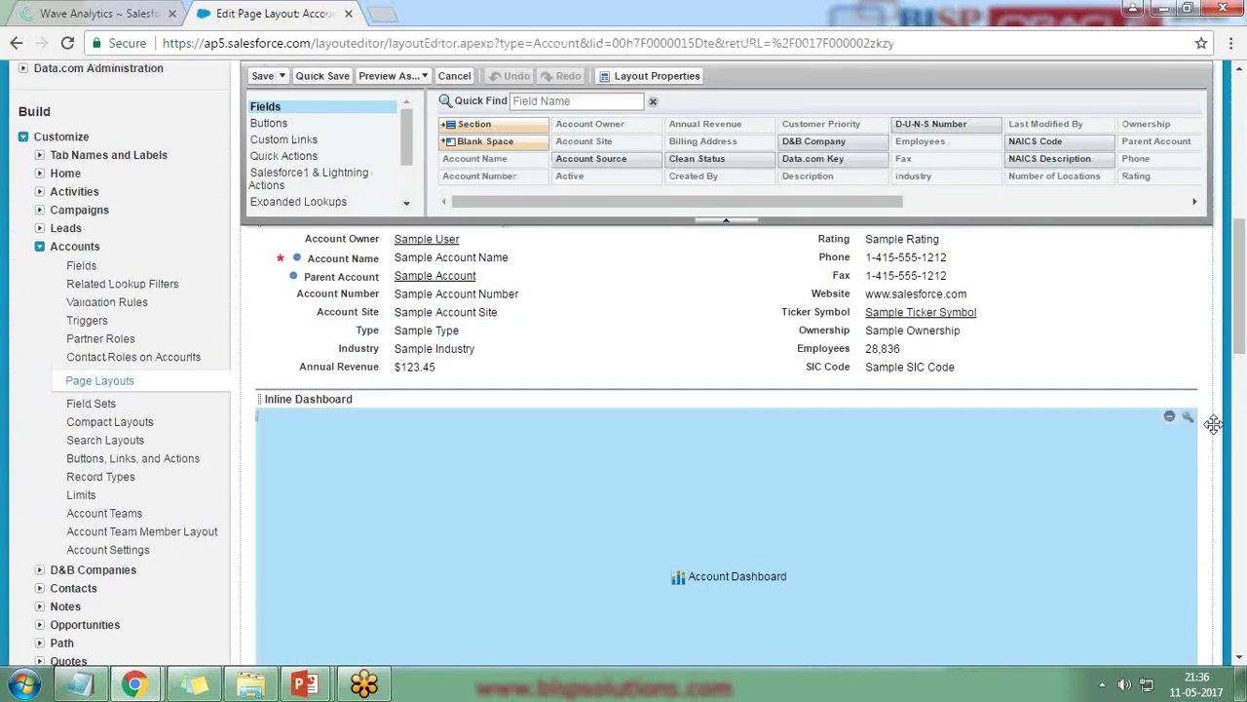
{"action": "scroll", "coordinate": [1214, 426], "scroll_direction": "down", "scroll_amount": 1}
{"action": "left_click", "coordinate": [1189, 326]}
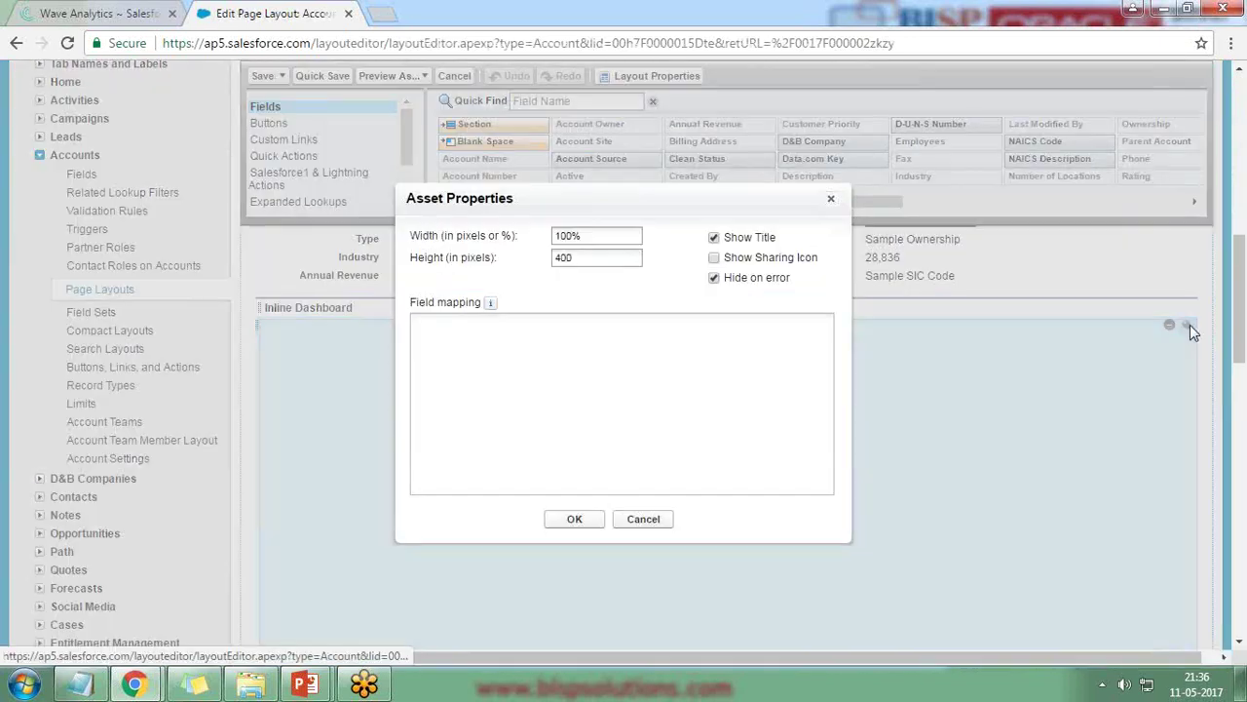
- Start the dashboard's field mapping JSON with an outer pair of curly braces separated by a blank line
{"action": "left_click", "coordinate": [467, 337]}
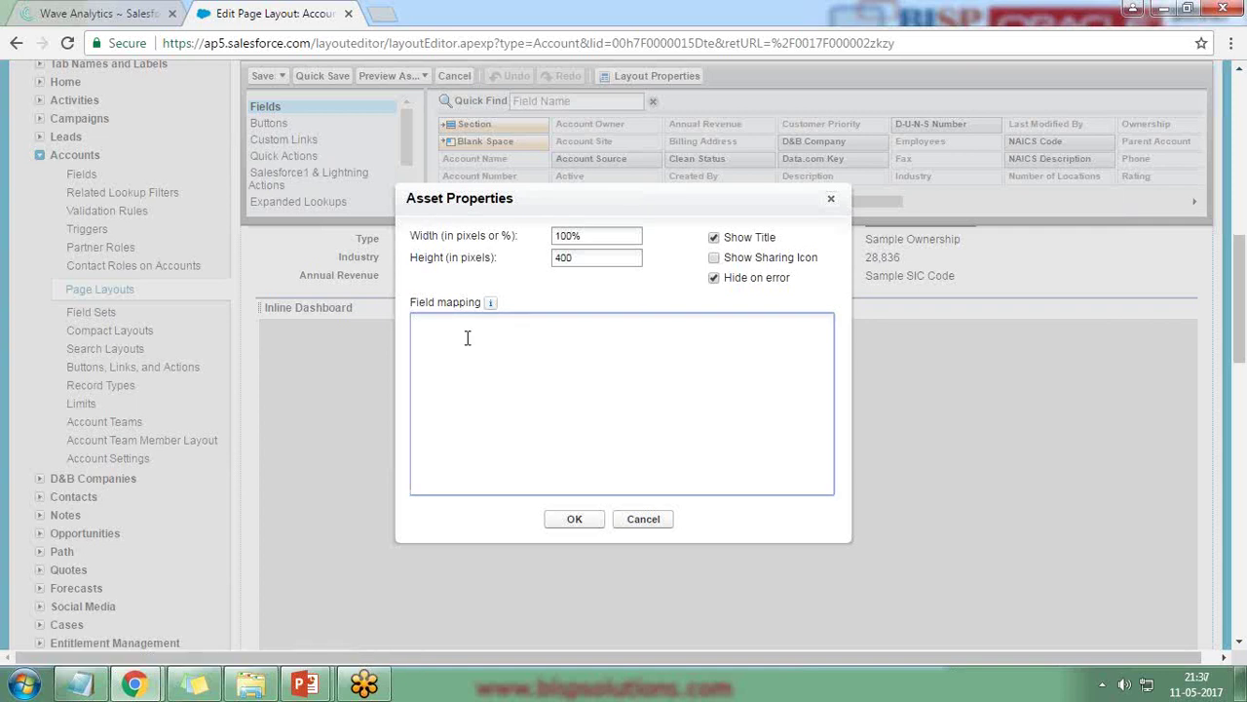
{"action": "type", "text": "{"}
{"action": "key", "text": "Return"}
{"action": "key", "text": "Return"}
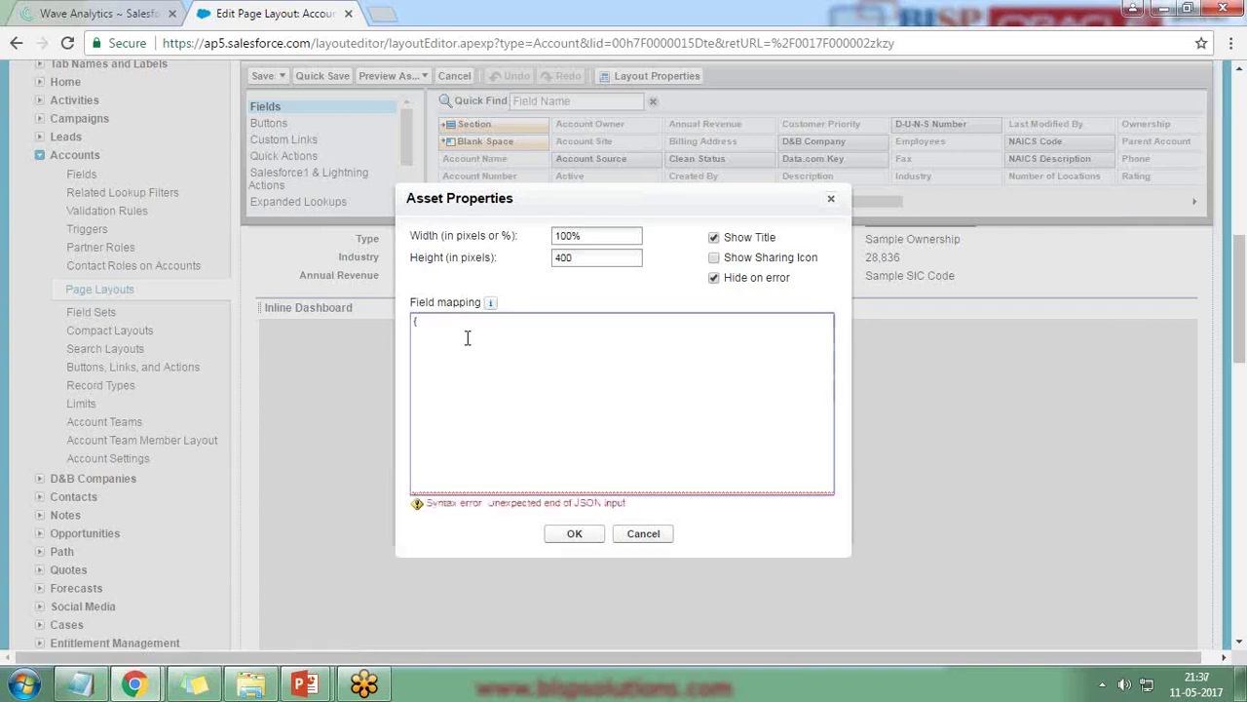
{"action": "type", "text": "}"}
- Add an "Account": key with its own nested pair of curly braces inside the field mapping's outer braces
{"action": "key", "text": "ctrl+plus"}
{"action": "key", "text": "ctrl+plus"}
{"action": "key", "text": "ctrl+plus"}
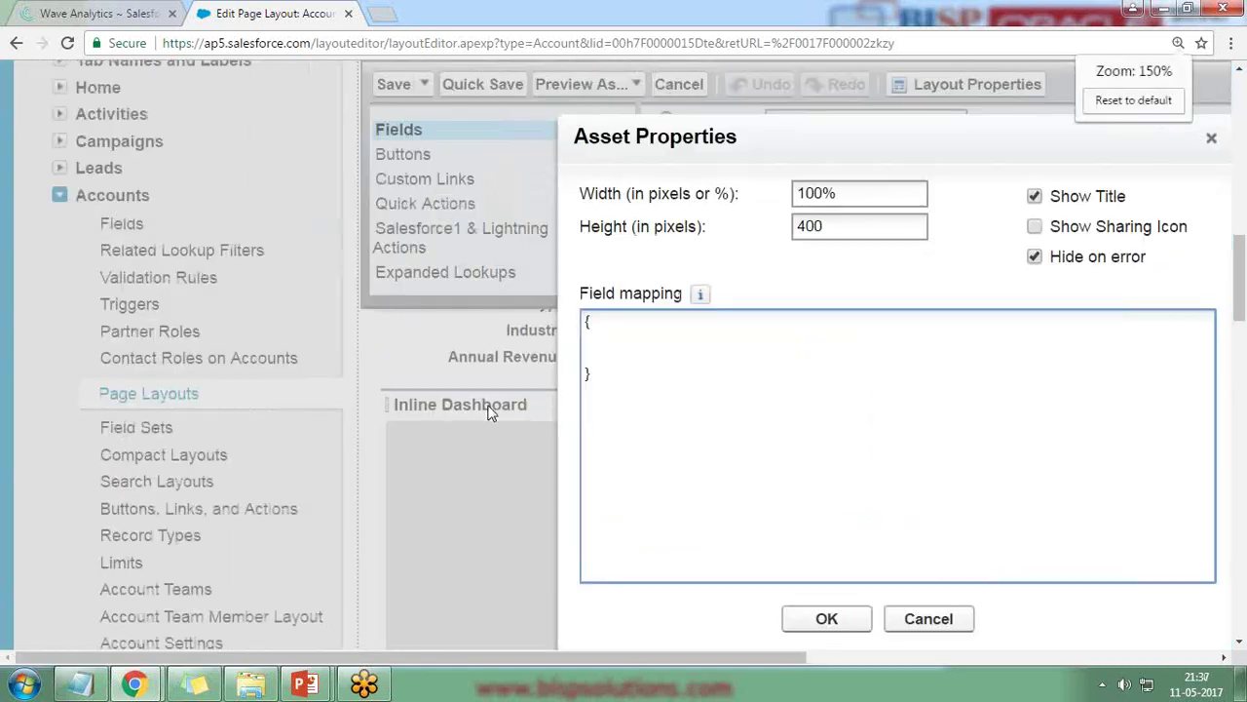
{"action": "key", "text": "ctrl+minus"}
{"action": "left_click", "coordinate": [556, 294]}
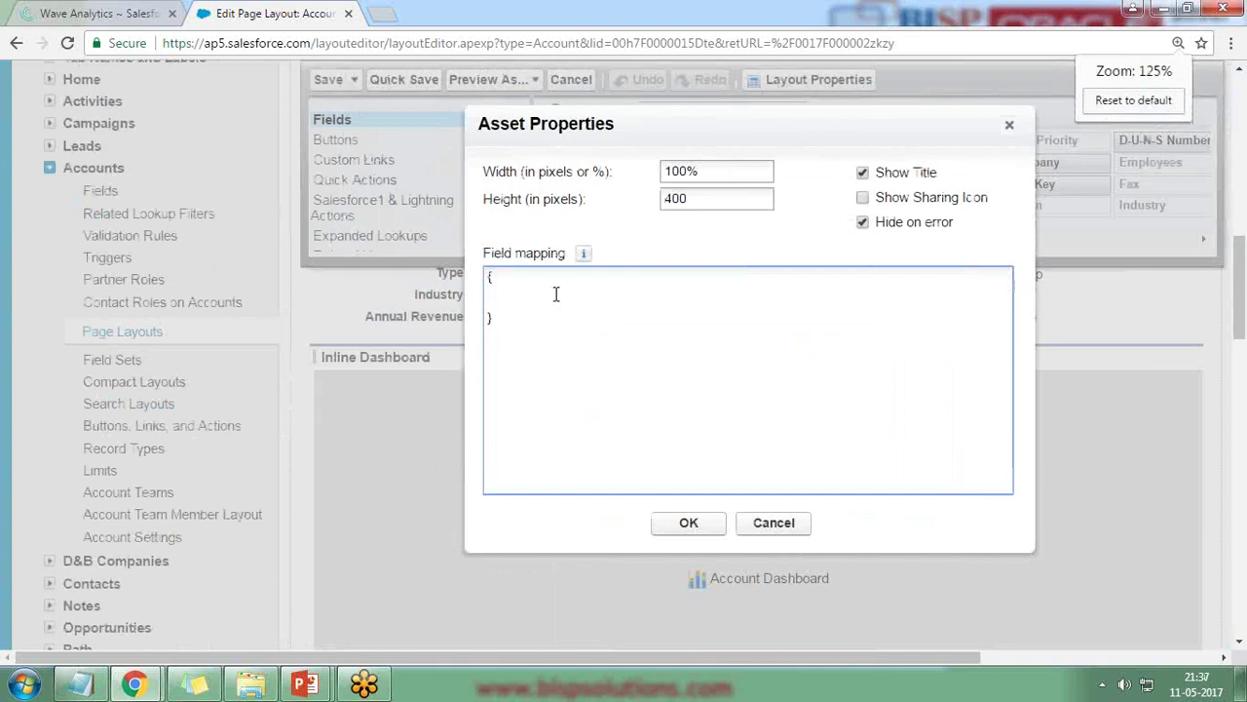
{"action": "key", "text": "Return"}
{"action": "type", "text": "\"Ac"}
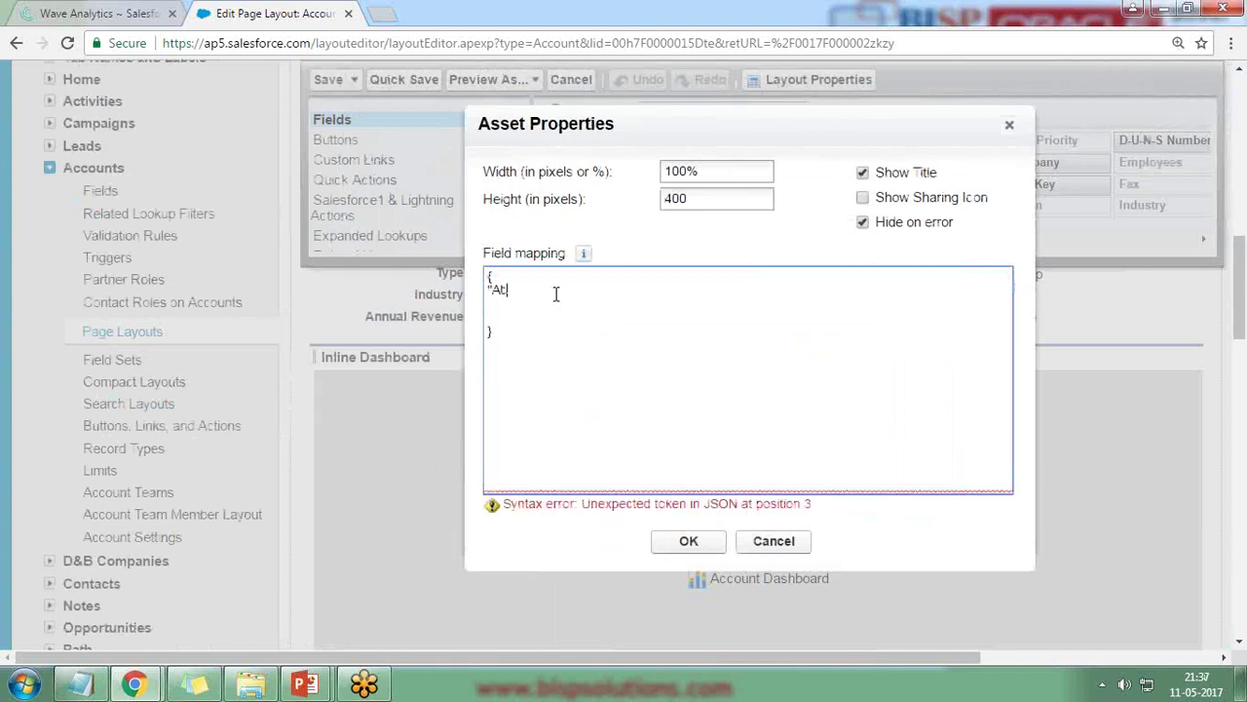
{"action": "type", "text": "count\":"}
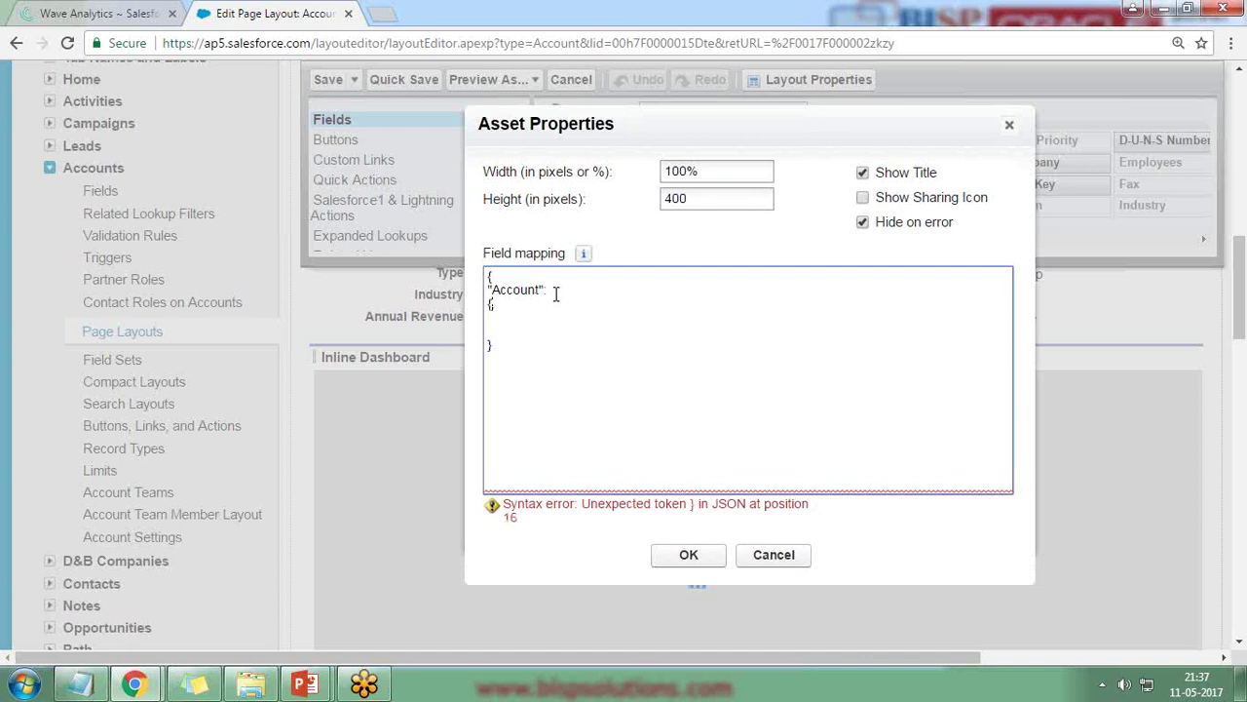
{"action": "key", "text": "Return"}
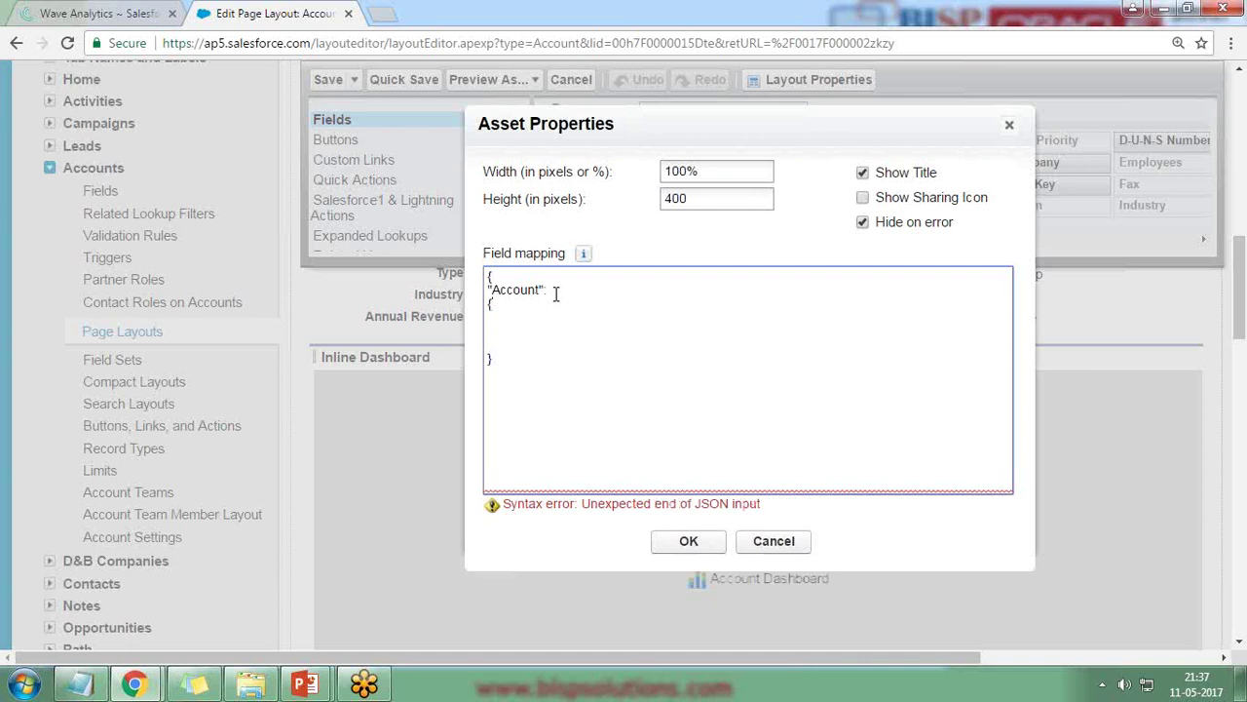
{"action": "type", "text": "}"}
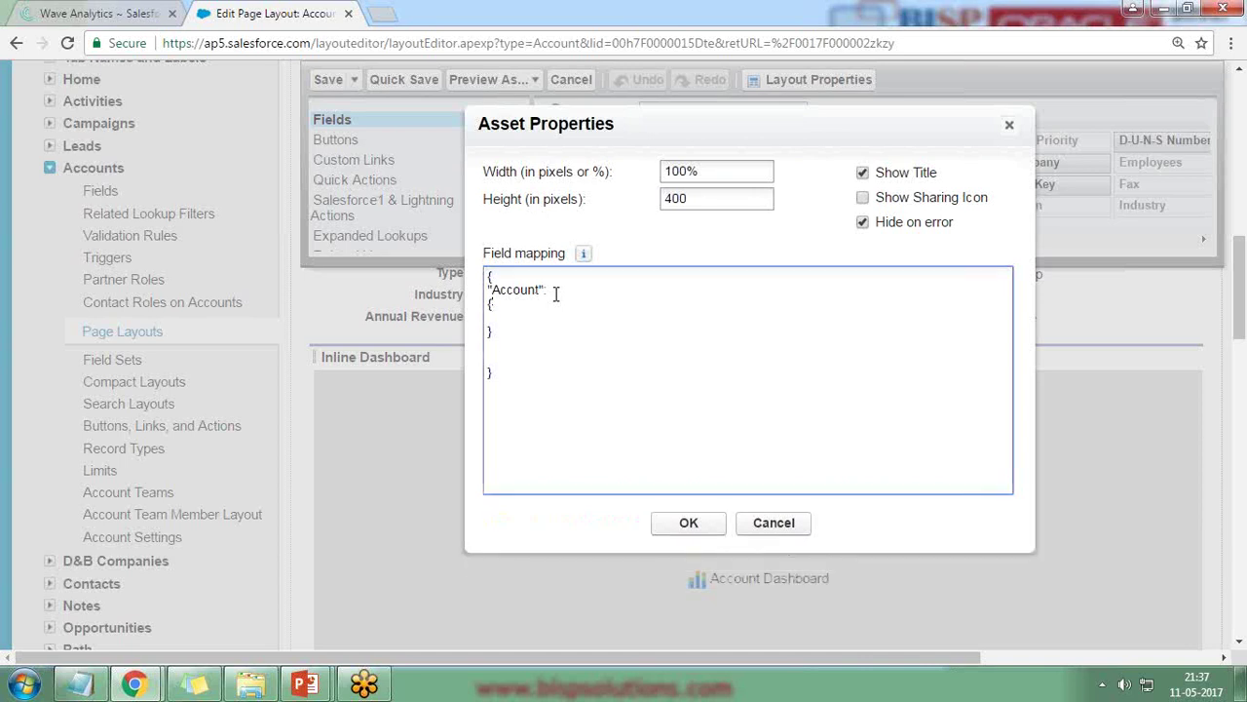
- Enter "Type":["$Type"] inside the Account object of the field mapping and apply the asset properties
{"action": "type", "text": "Tu"}
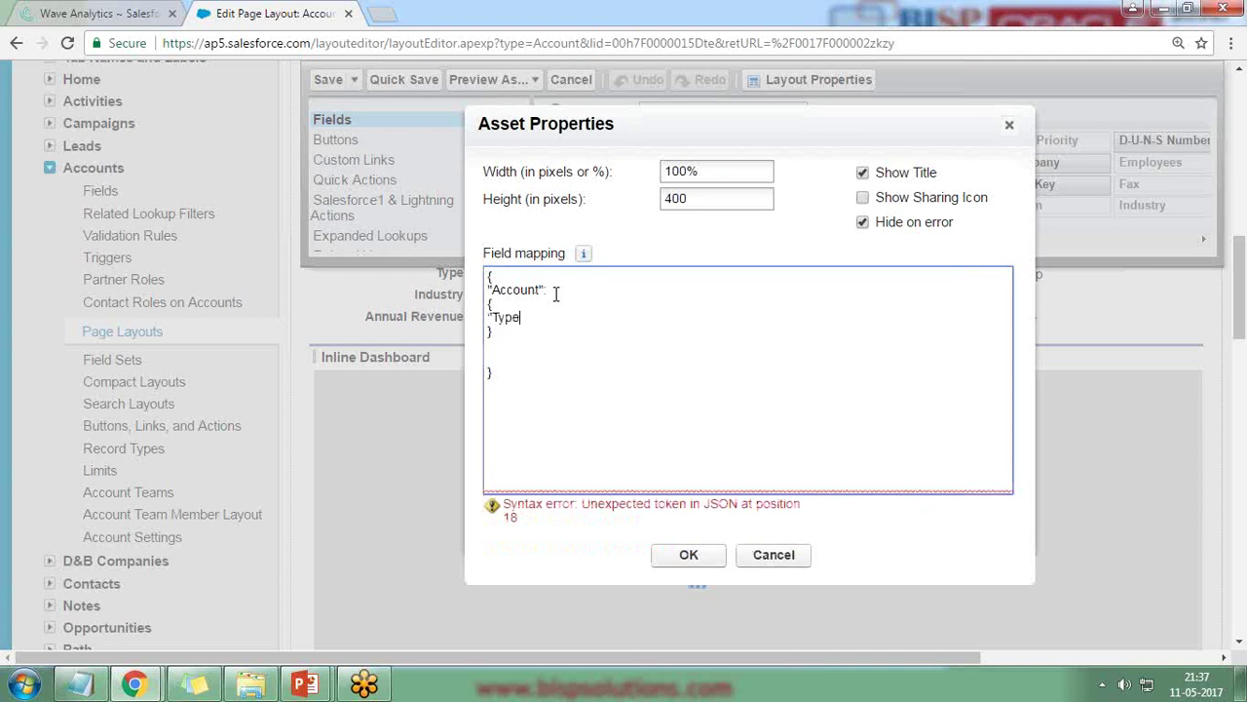
{"action": "type", "text": "\""}
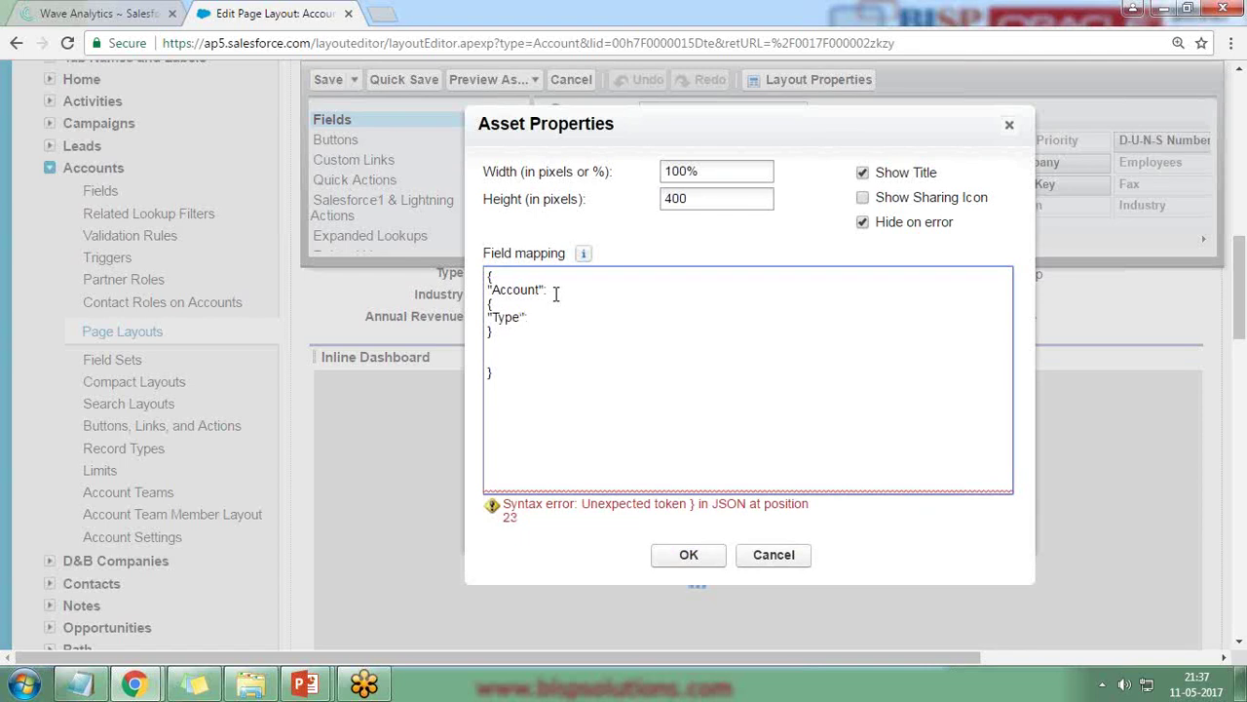
{"action": "type", "text": "@"}
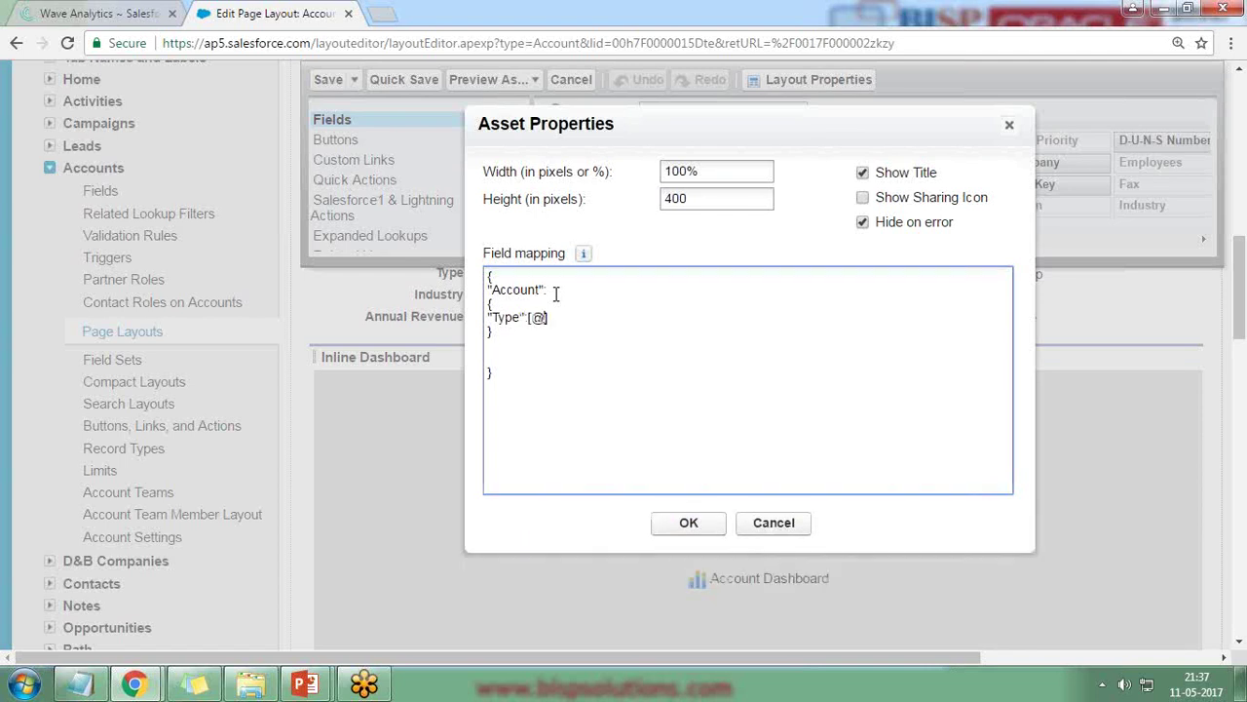
{"action": "key", "text": "BackSpace"}
{"action": "type", "text": "$"}
{"action": "key", "text": "BackSpace"}
{"action": "type", "text": "\""}
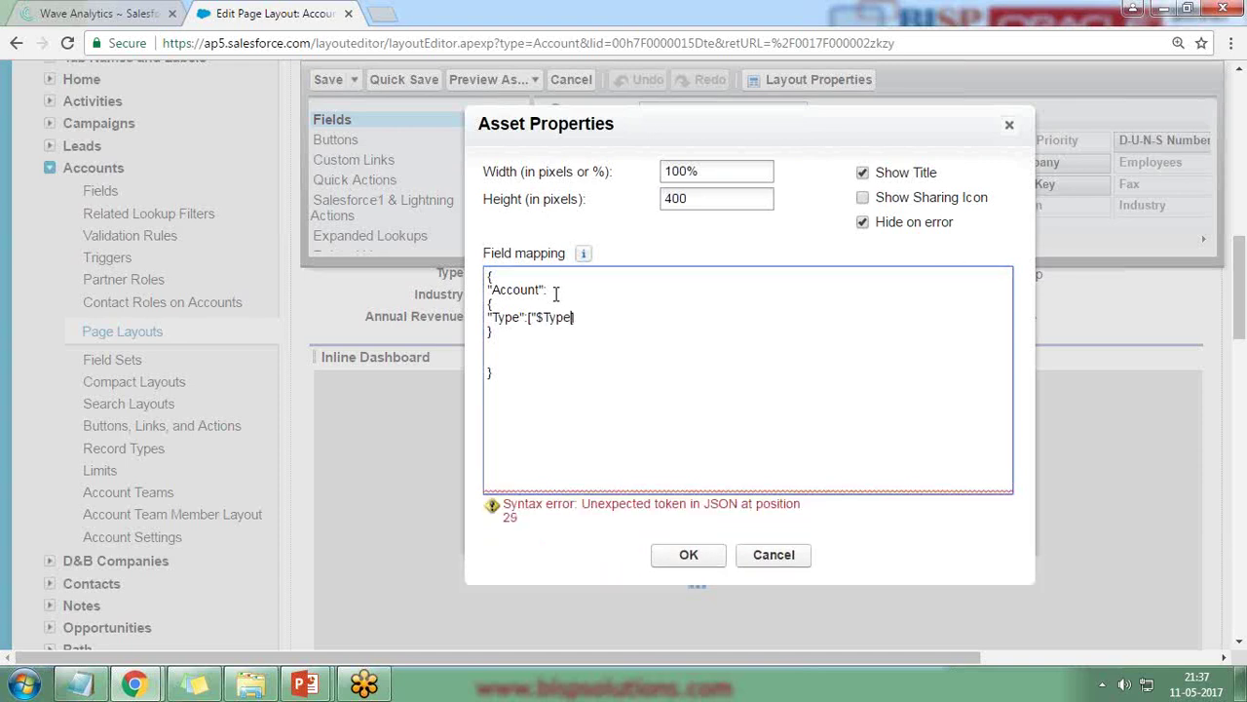
{"action": "type", "text": "$Type\"]"}
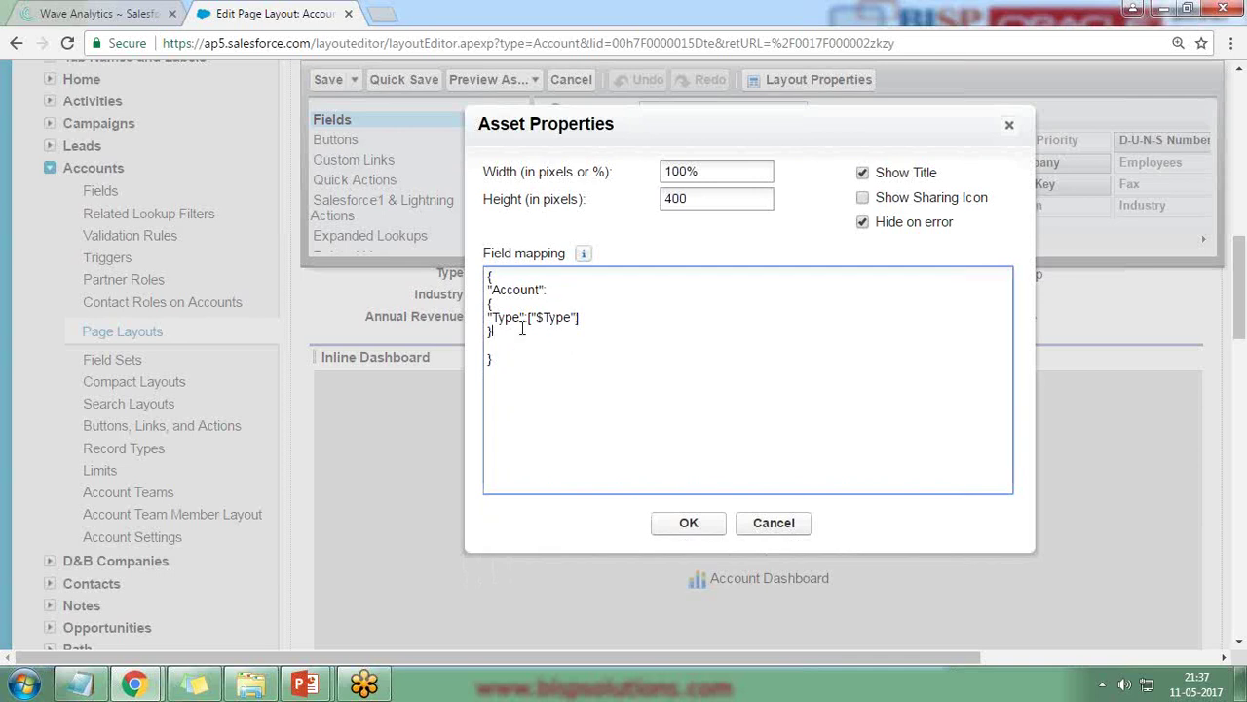
{"action": "left_click", "coordinate": [689, 524]}
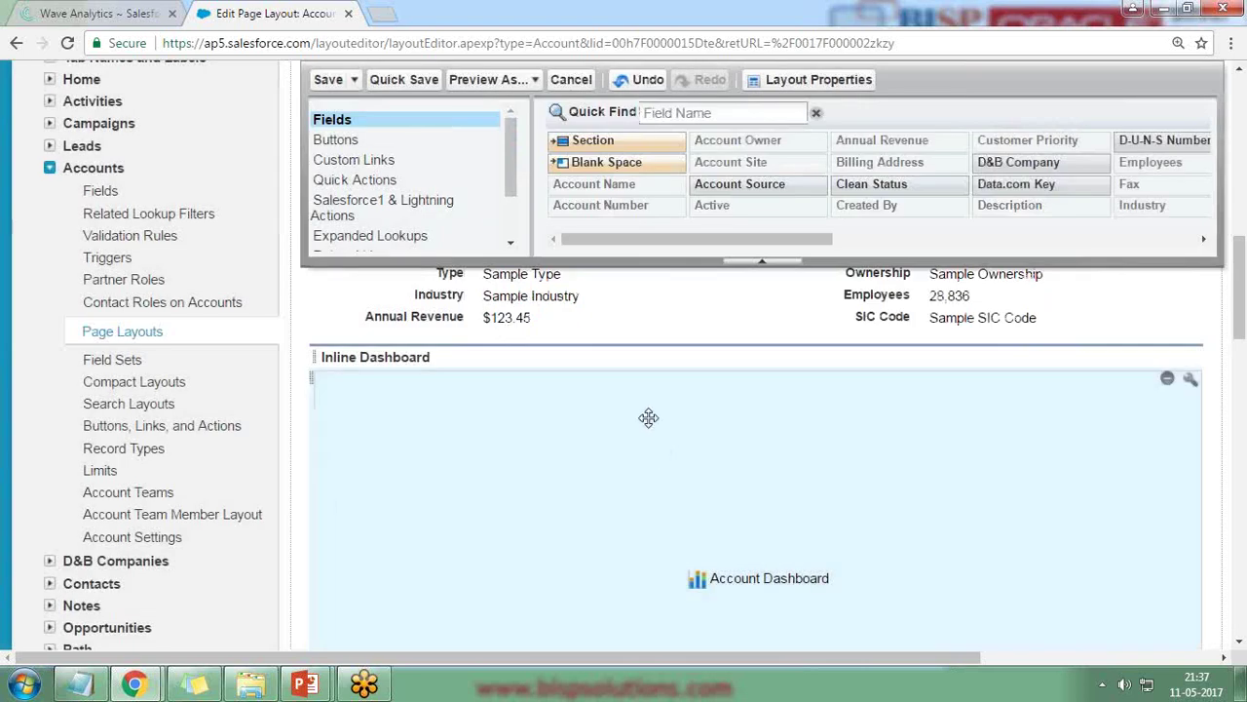
- Save the Account page layout and return to the account record
{"action": "key", "text": "ctrl+minus"}
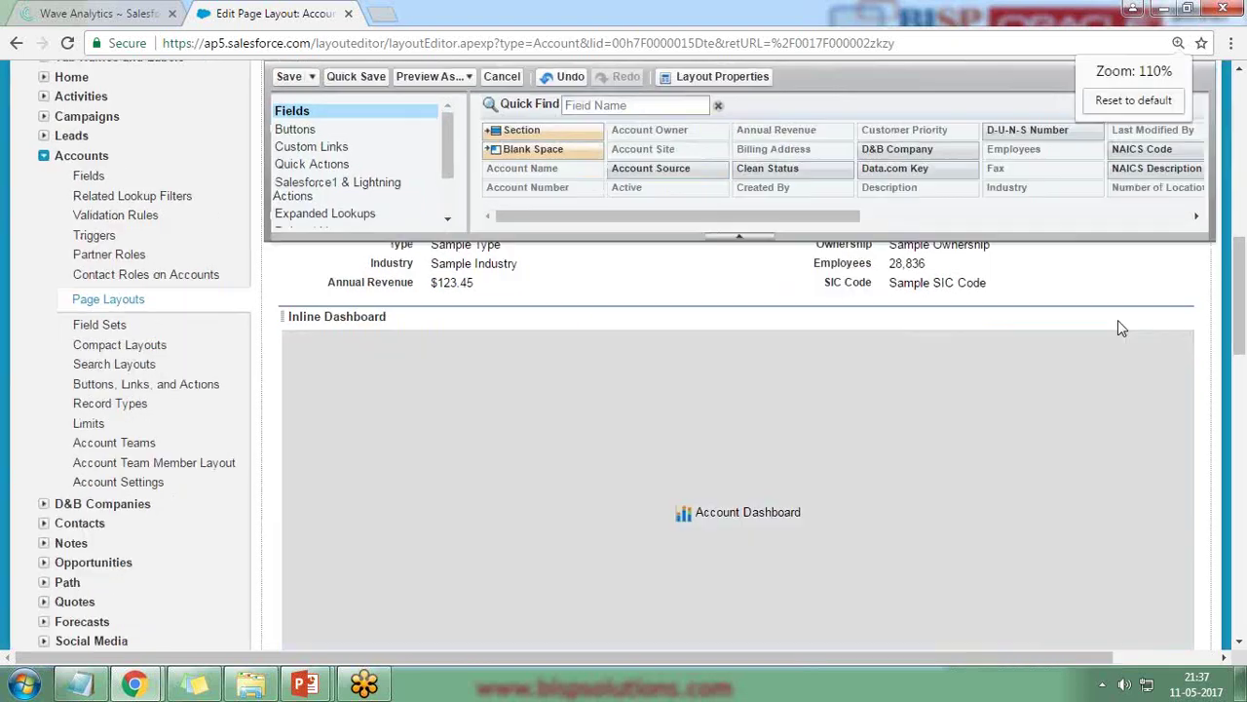
{"action": "left_click", "coordinate": [1134, 101]}
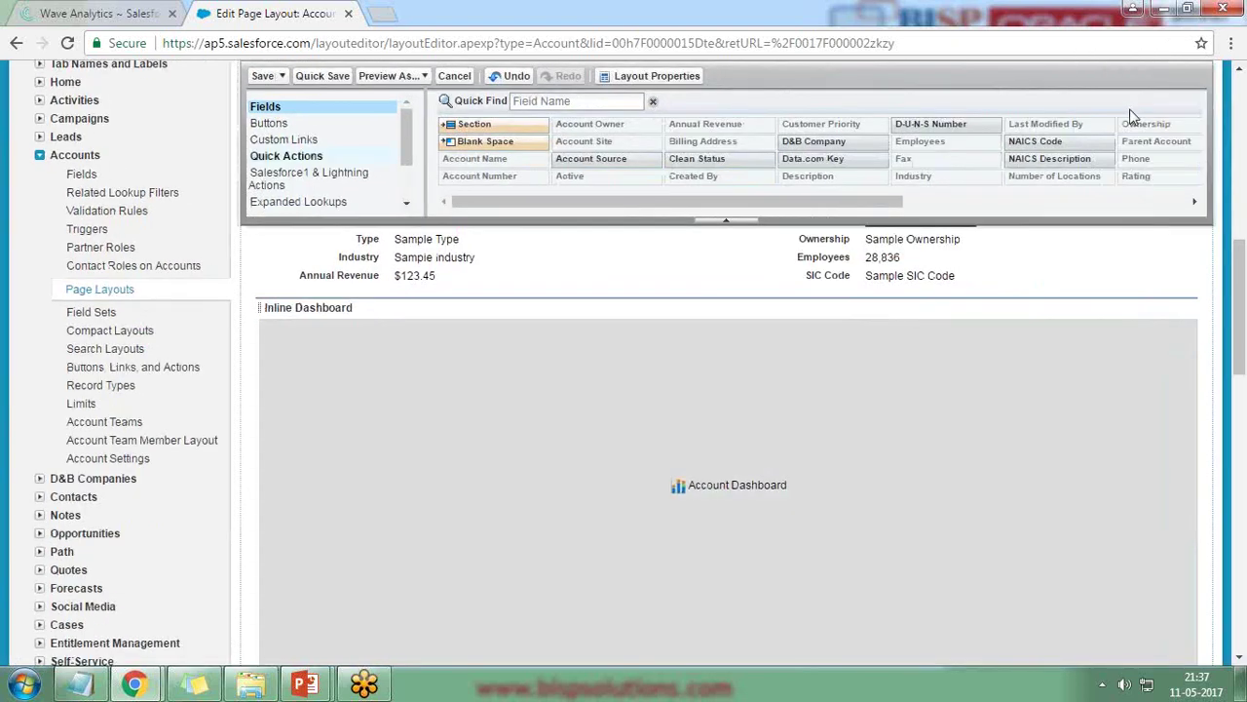
{"action": "left_click", "coordinate": [263, 76]}
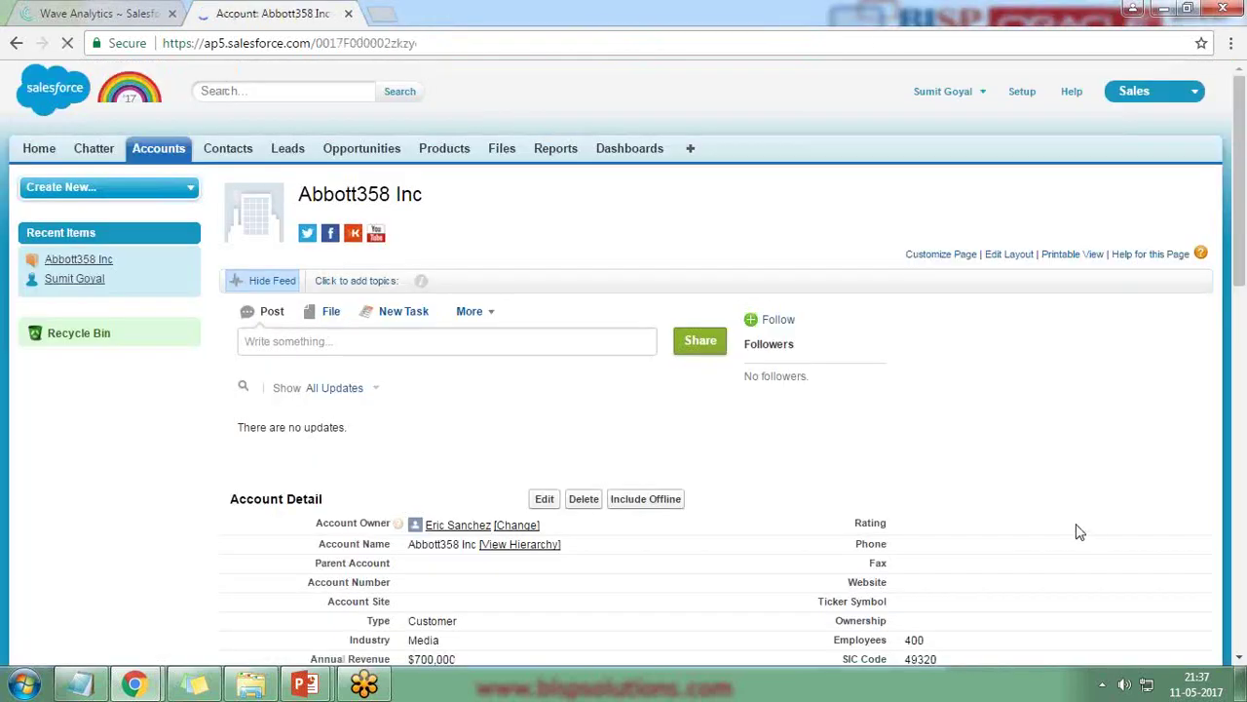
- Check the inline dashboard's Type filter selection against the account record's Type field
{"action": "scroll", "coordinate": [1066, 504], "scroll_direction": "down", "scroll_amount": 5}
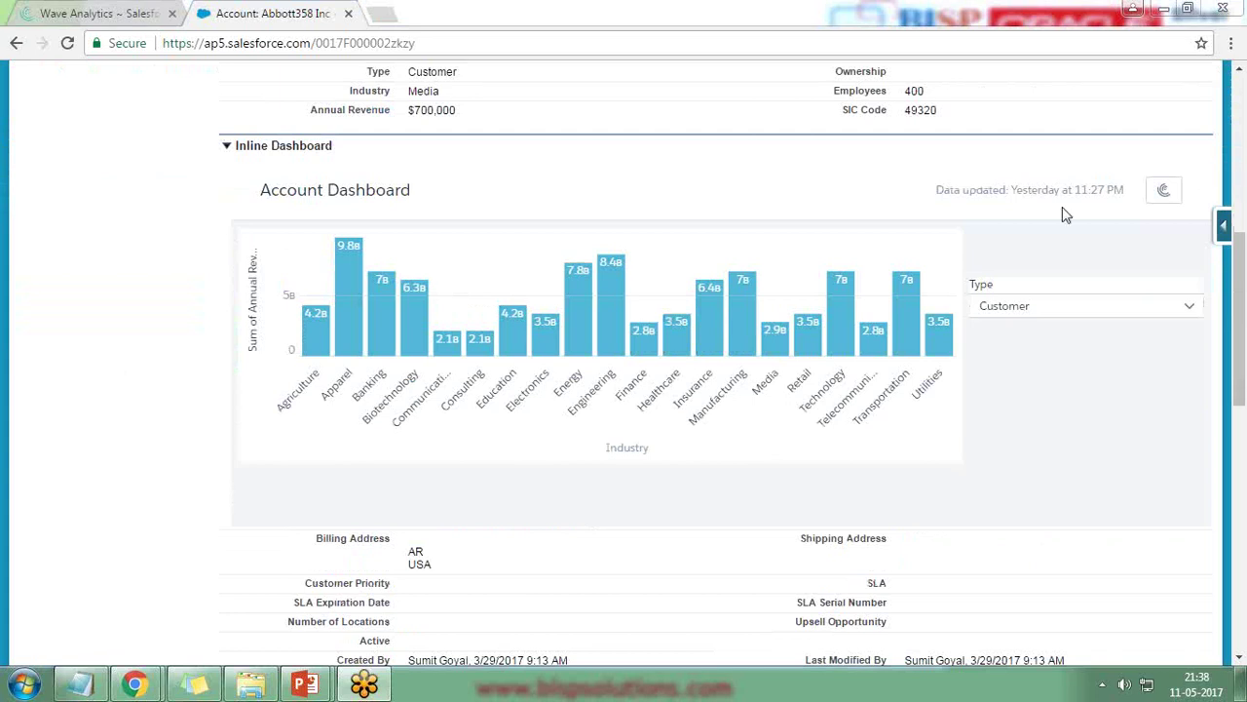
{"action": "scroll", "coordinate": [148, 296], "scroll_direction": "up", "scroll_amount": 4}
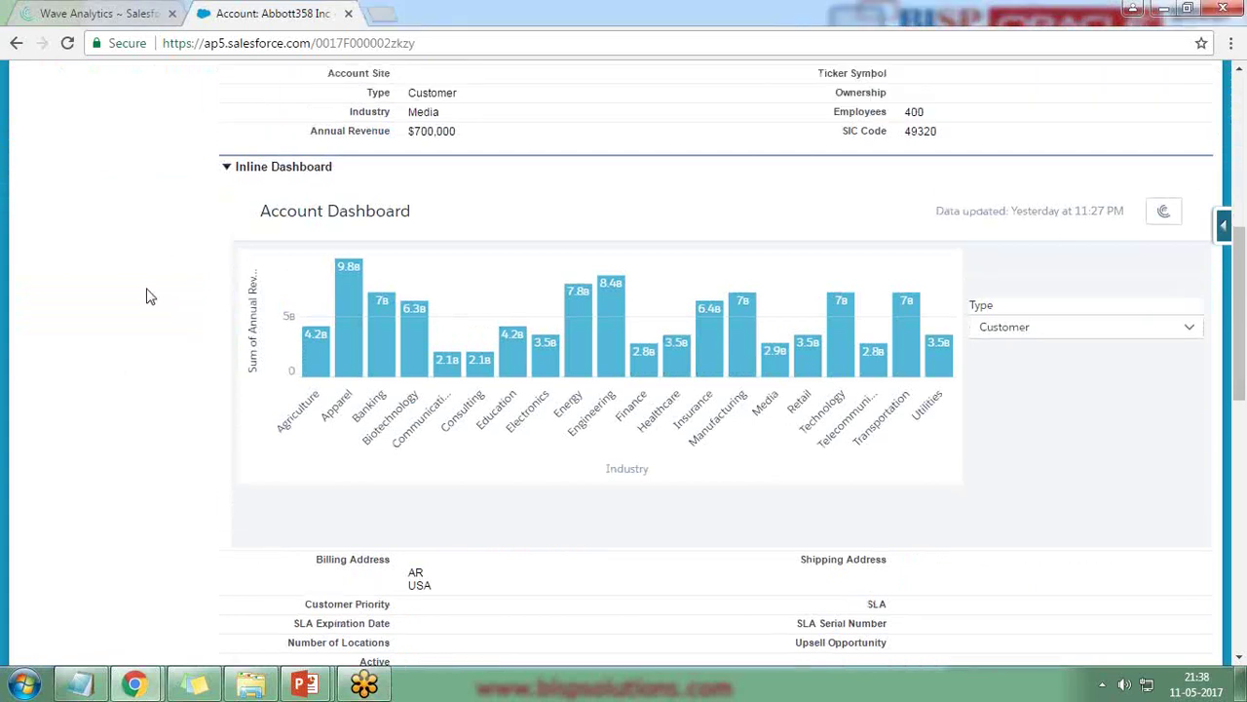
{"action": "scroll", "coordinate": [375, 481], "scroll_direction": "down", "scroll_amount": 3}
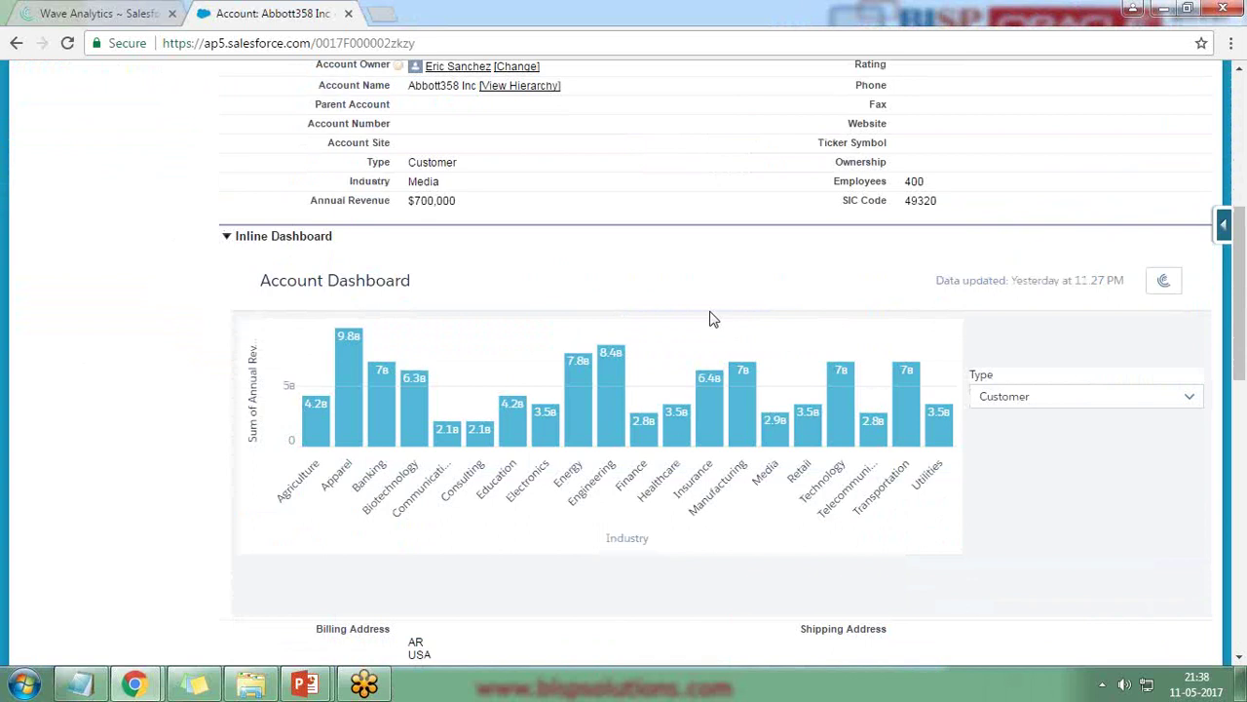
{"action": "double_click", "coordinate": [406, 166]}
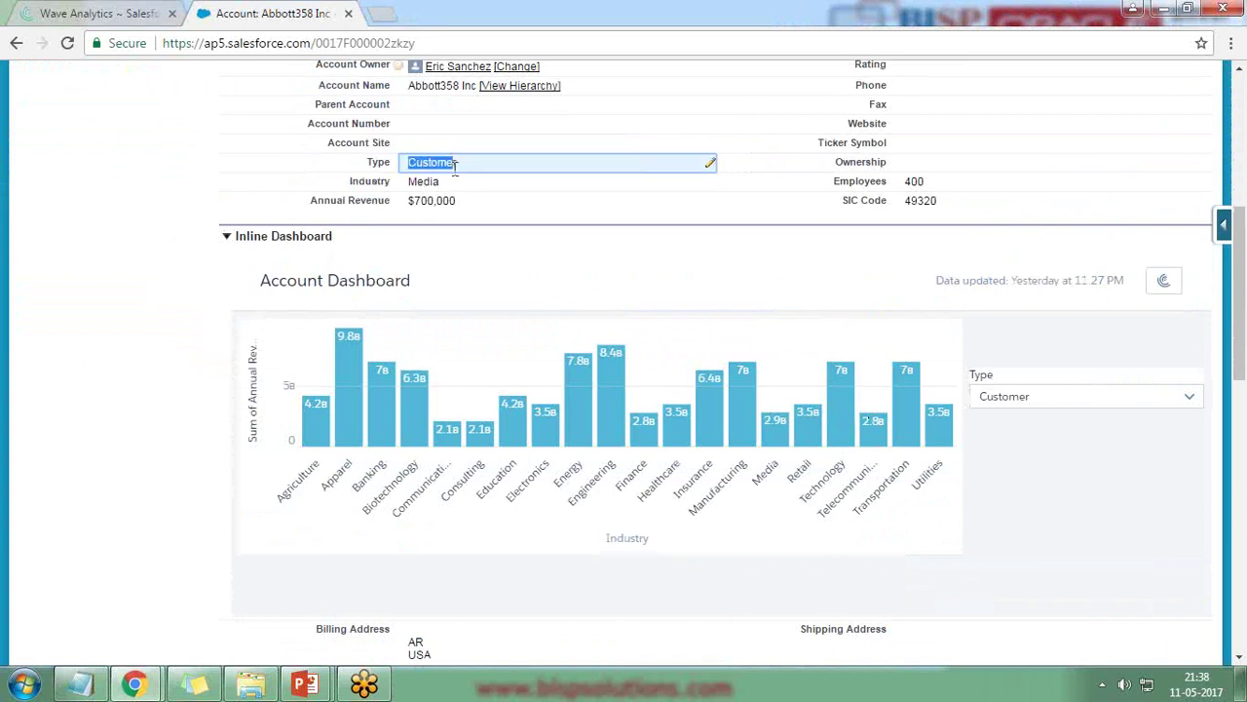
{"action": "left_click", "coordinate": [995, 404]}
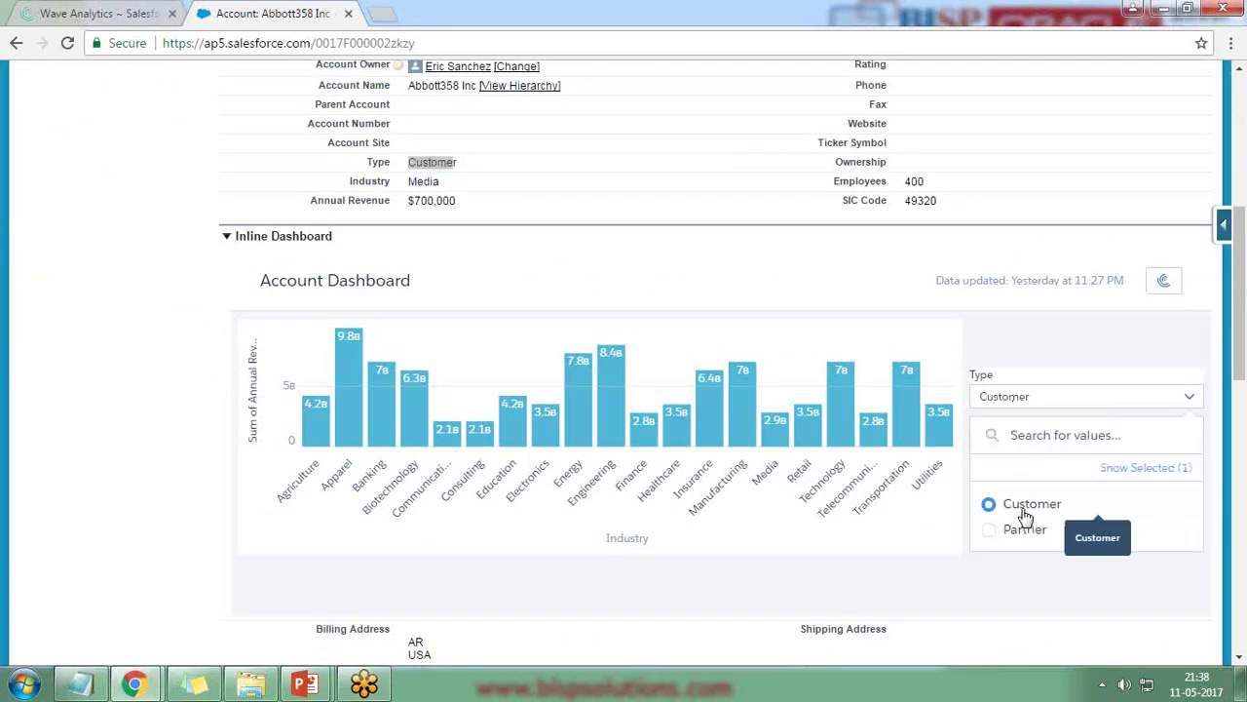
{"action": "left_click", "coordinate": [27, 353]}
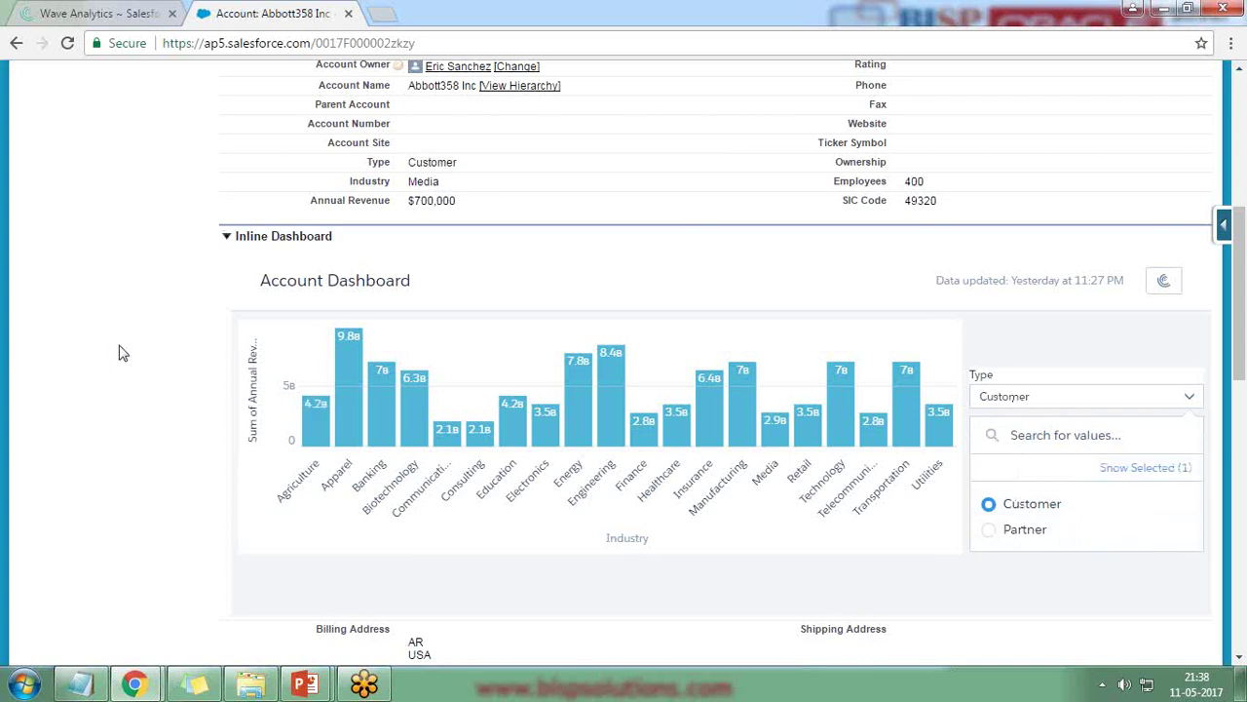
- Set the account record's Type to Channel Partner / Reseller and check the inline dashboard's Type filter
{"action": "double_click", "coordinate": [473, 166]}
{"action": "left_click", "coordinate": [528, 168]}
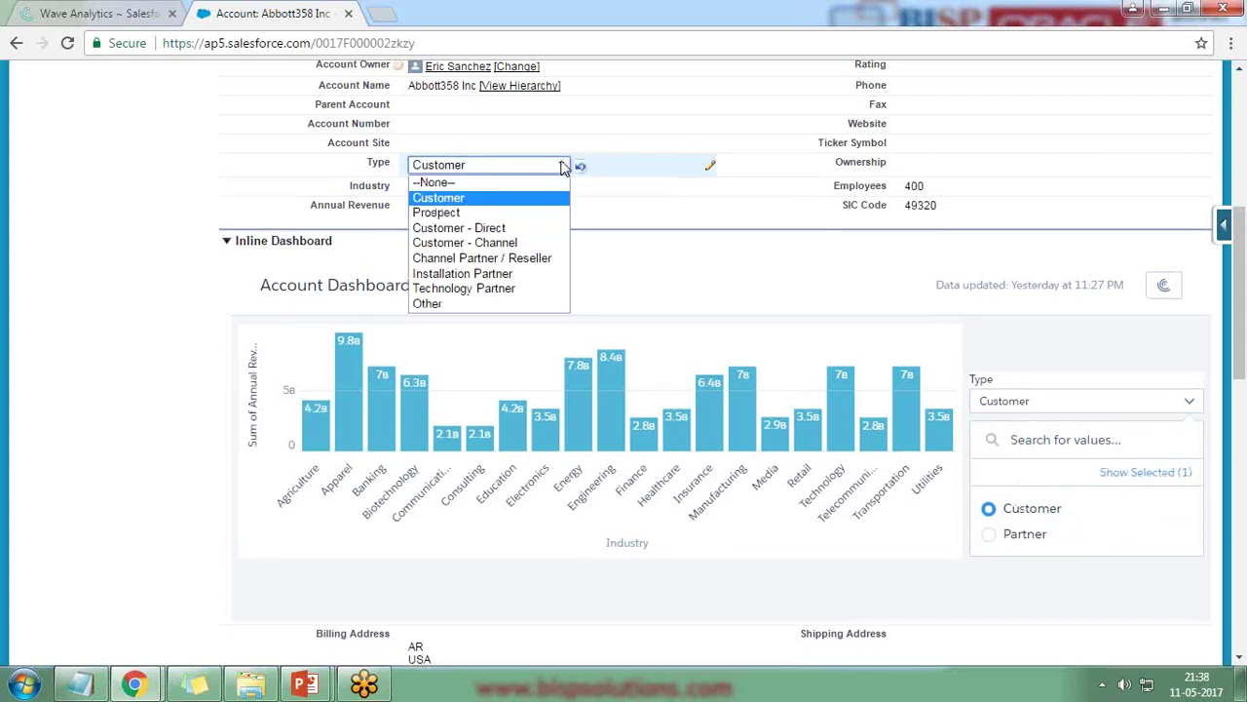
{"action": "left_click", "coordinate": [1234, 644]}
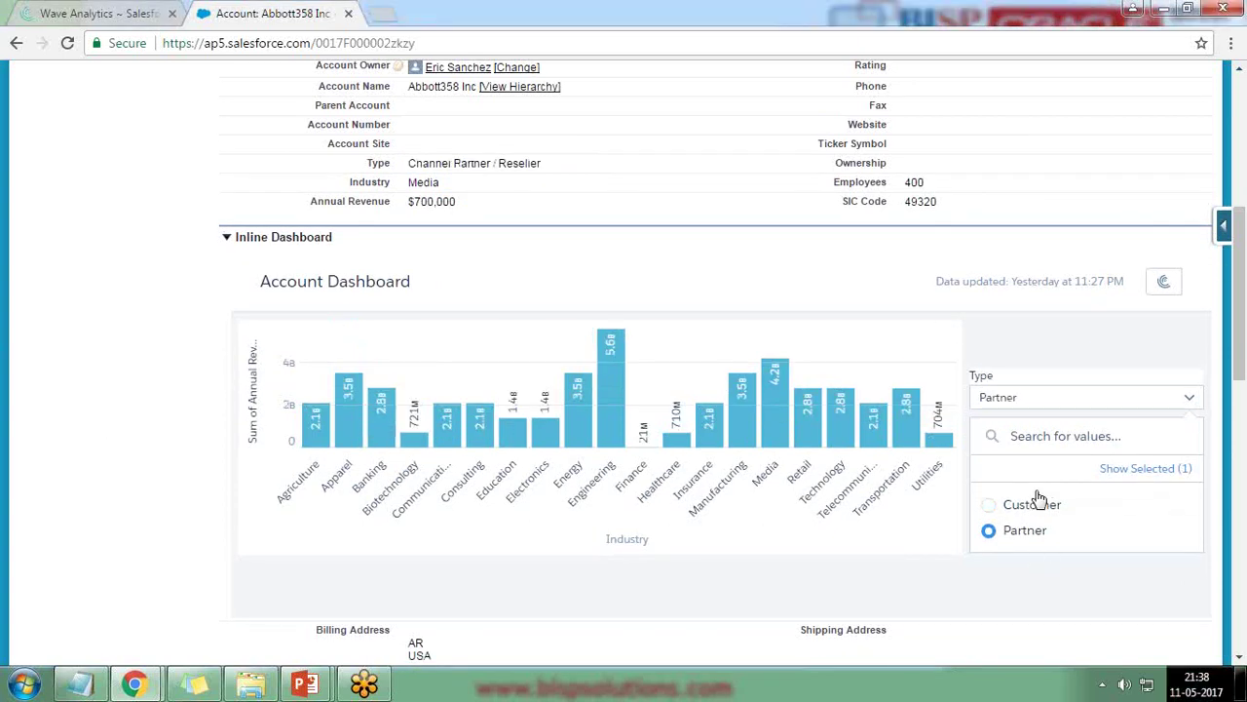
{"action": "scroll", "coordinate": [1099, 514], "scroll_direction": "up", "scroll_amount": 4}
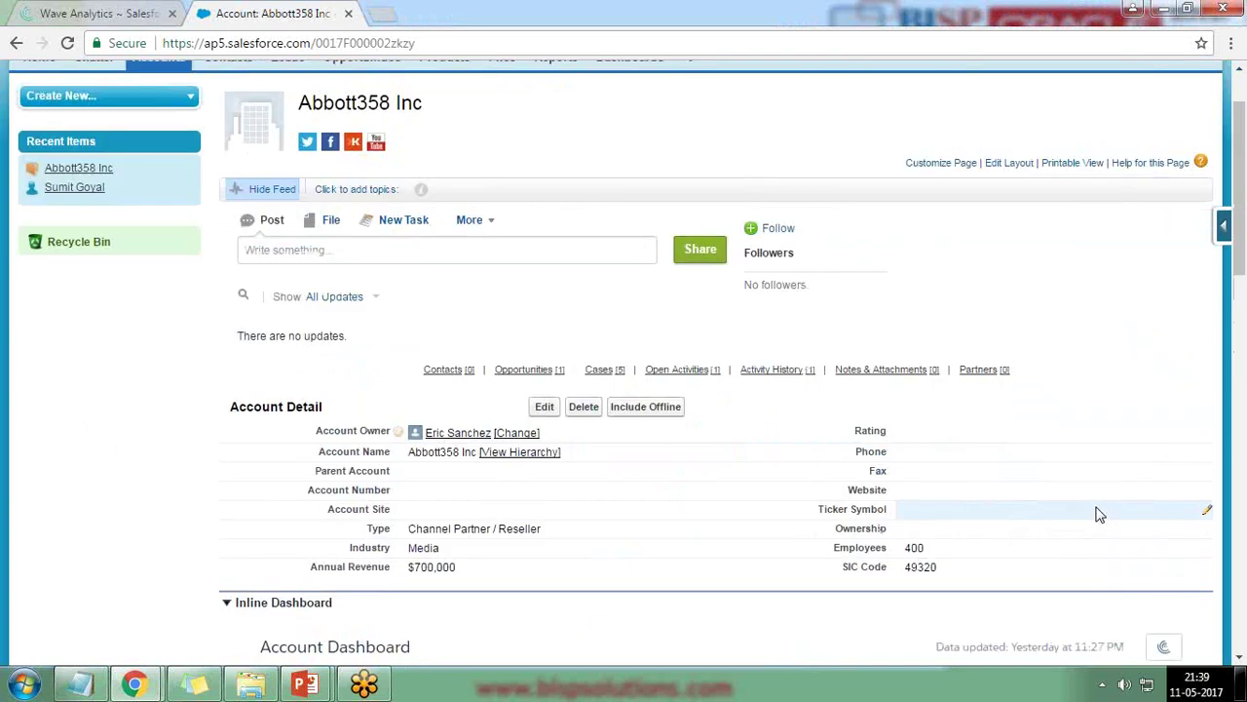
{"action": "scroll", "coordinate": [1098, 511], "scroll_direction": "down", "scroll_amount": 7}
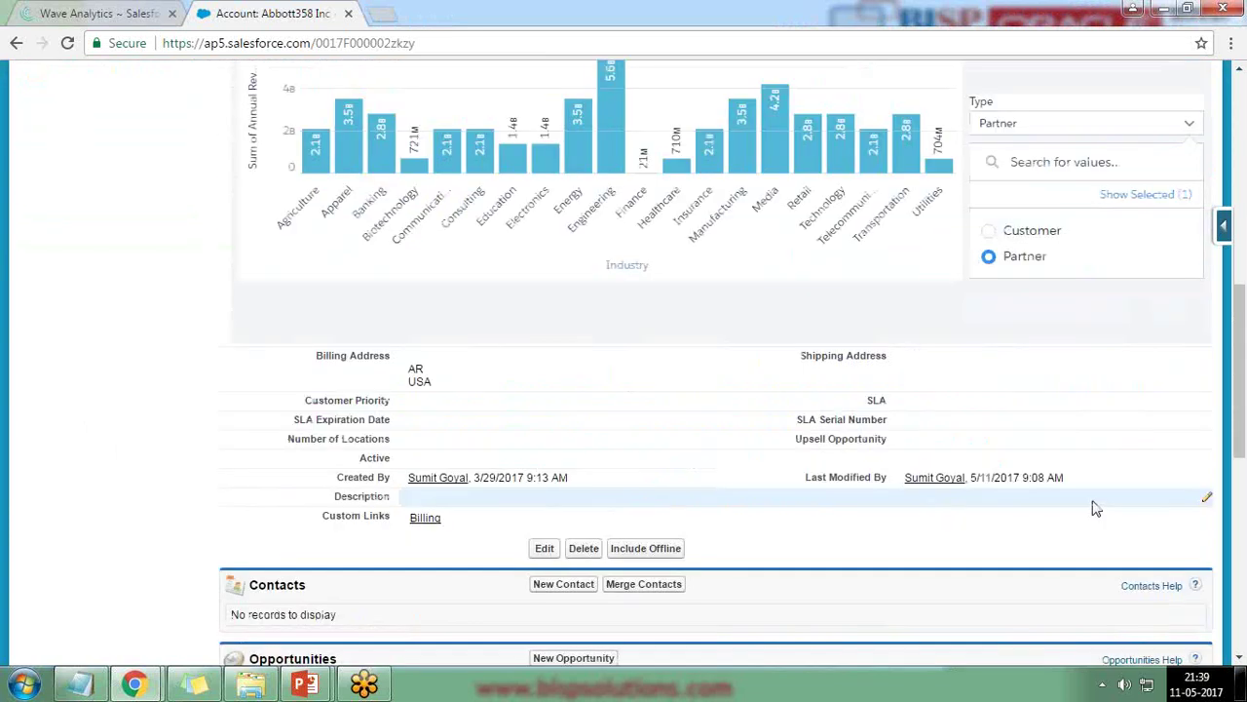
{"action": "scroll", "coordinate": [1094, 507], "scroll_direction": "up", "scroll_amount": 3}
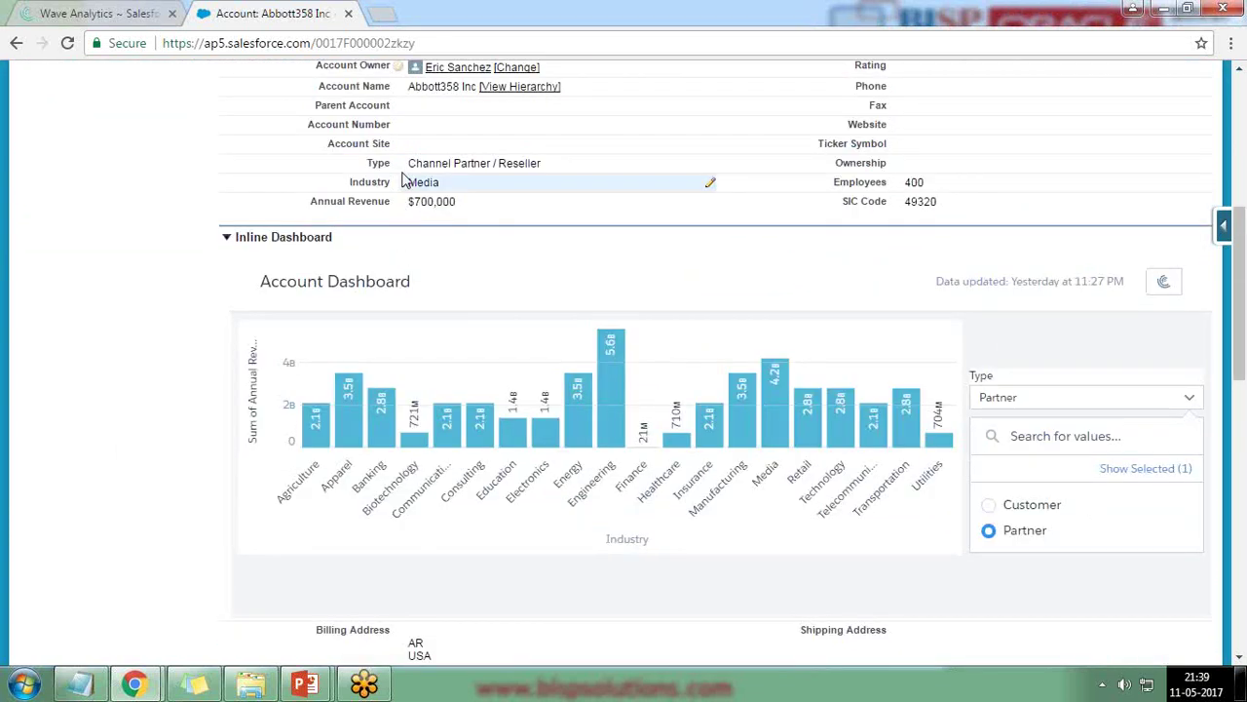
- Change the account record's Type to Customer - Direct and save the record
{"action": "double_click", "coordinate": [458, 167]}
{"action": "left_click", "coordinate": [526, 167]}
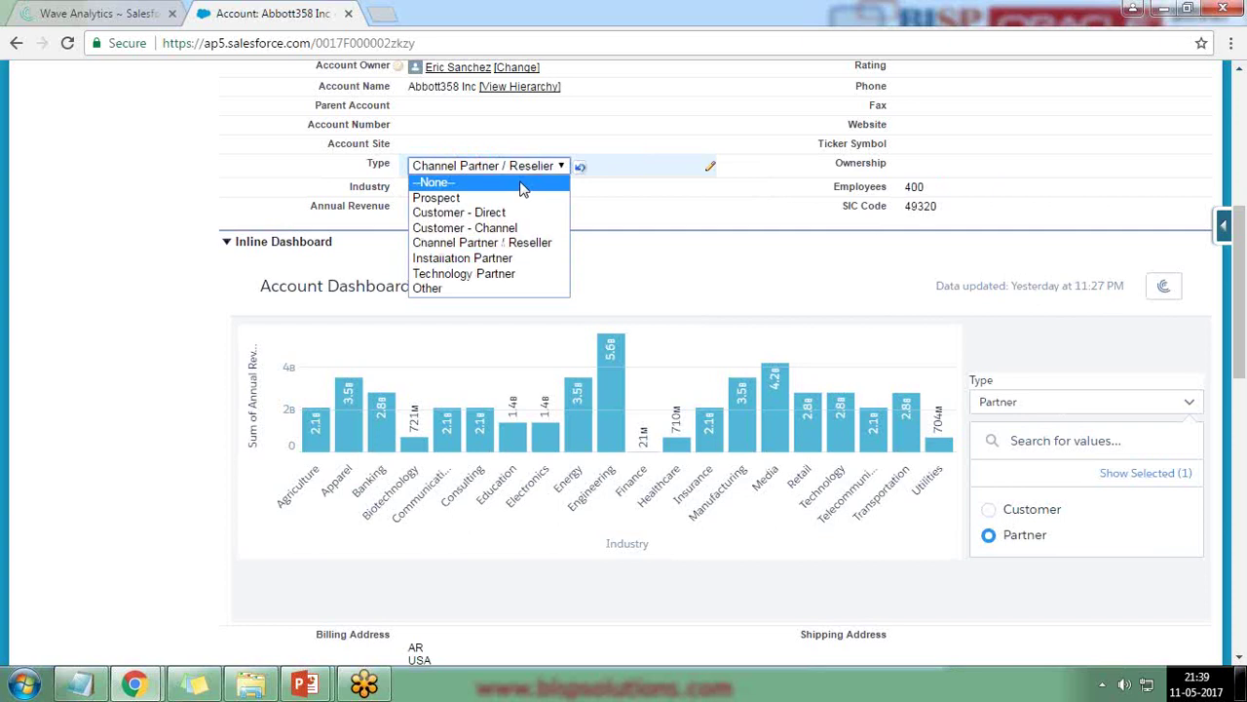
{"action": "left_click", "coordinate": [446, 212]}
{"action": "scroll", "coordinate": [490, 254], "scroll_direction": "up", "scroll_amount": 4}
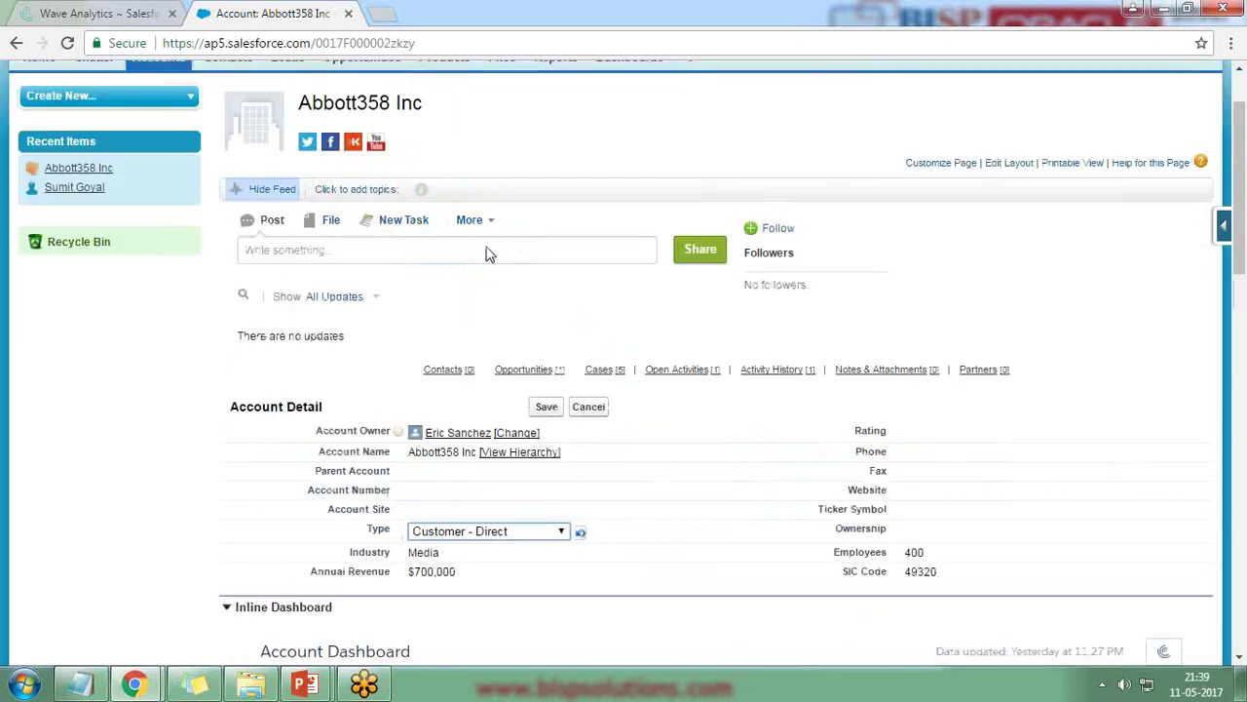
{"action": "left_click", "coordinate": [546, 406]}
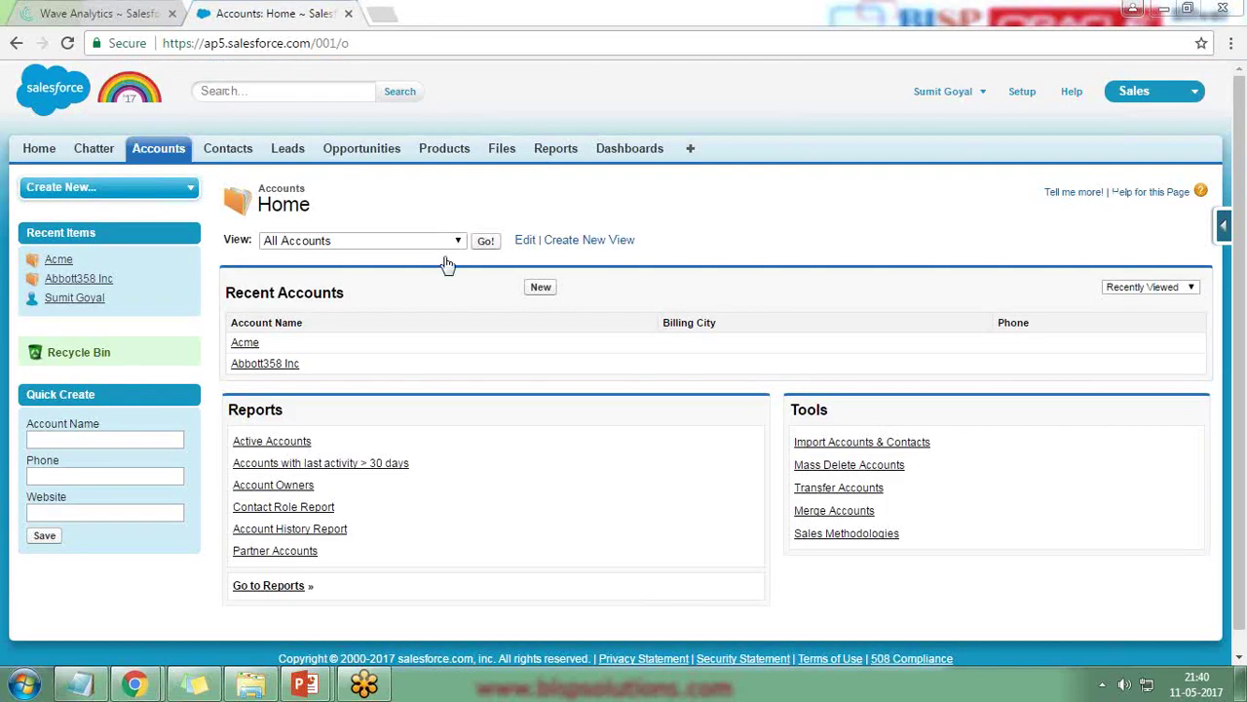
- List All Accounts, and try to open the Visualforce page vfpage1 by replacing the address path with apex/vfpage1
{"action": "left_click", "coordinate": [484, 241]}
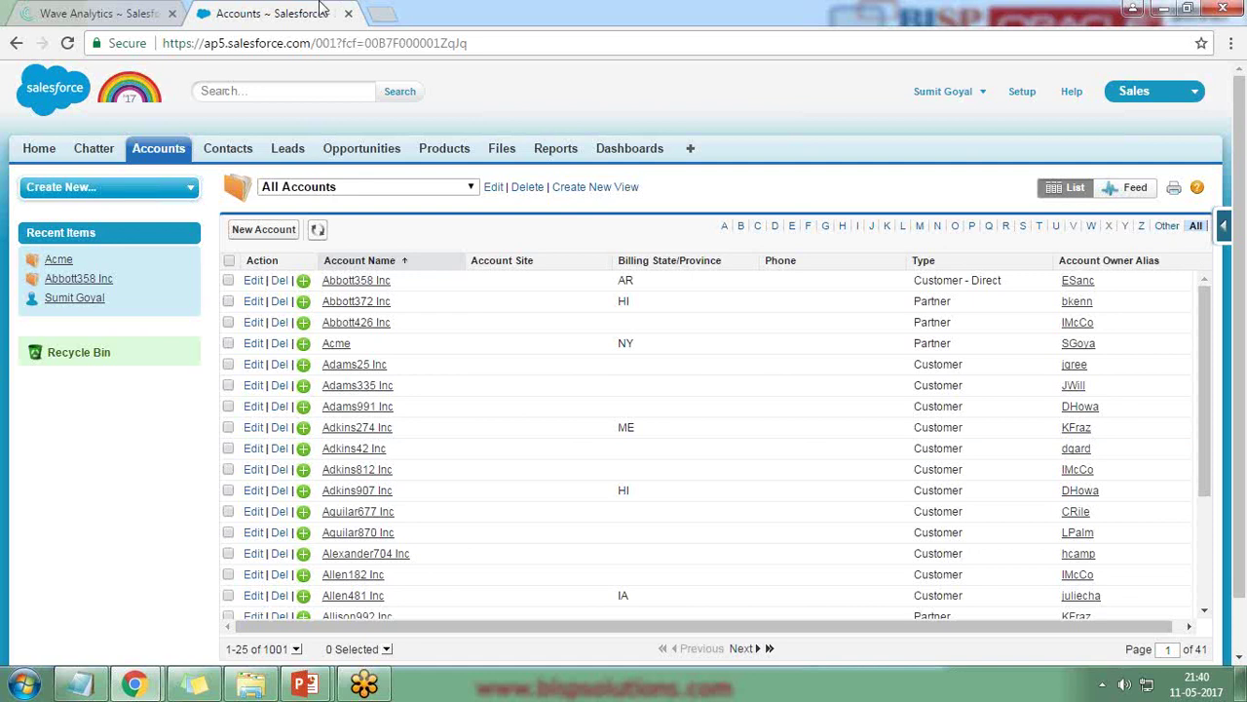
{"action": "left_click", "coordinate": [314, 44]}
{"action": "left_click", "coordinate": [315, 45]}
{"action": "left_click_drag", "start_coordinate": [315, 45], "coordinate": [567, 43]}
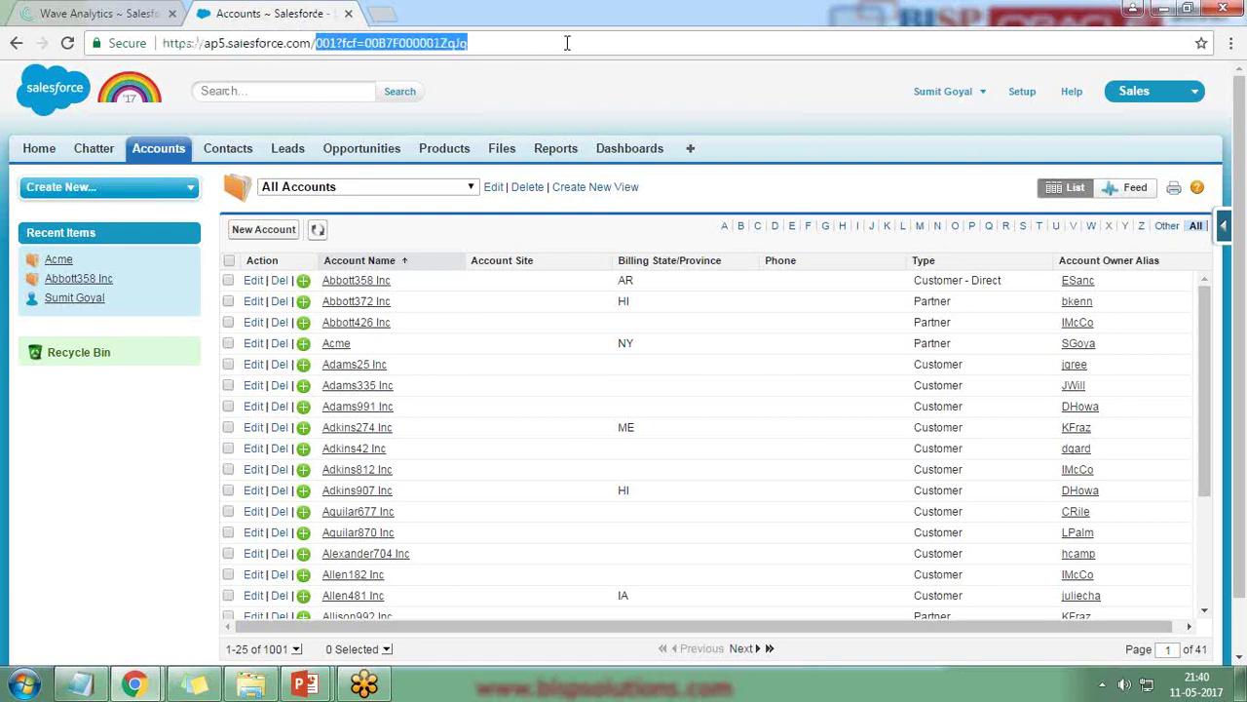
{"action": "type", "text": "apex/"}
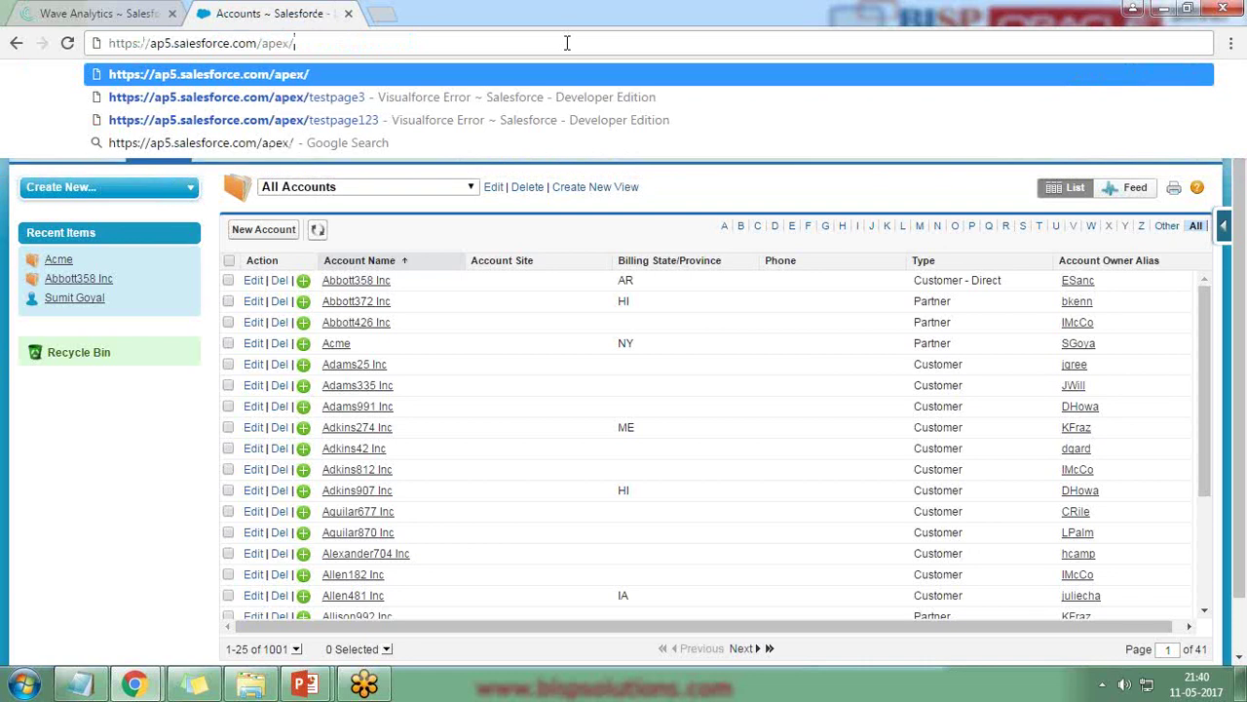
{"action": "type", "text": "vfpage1"}
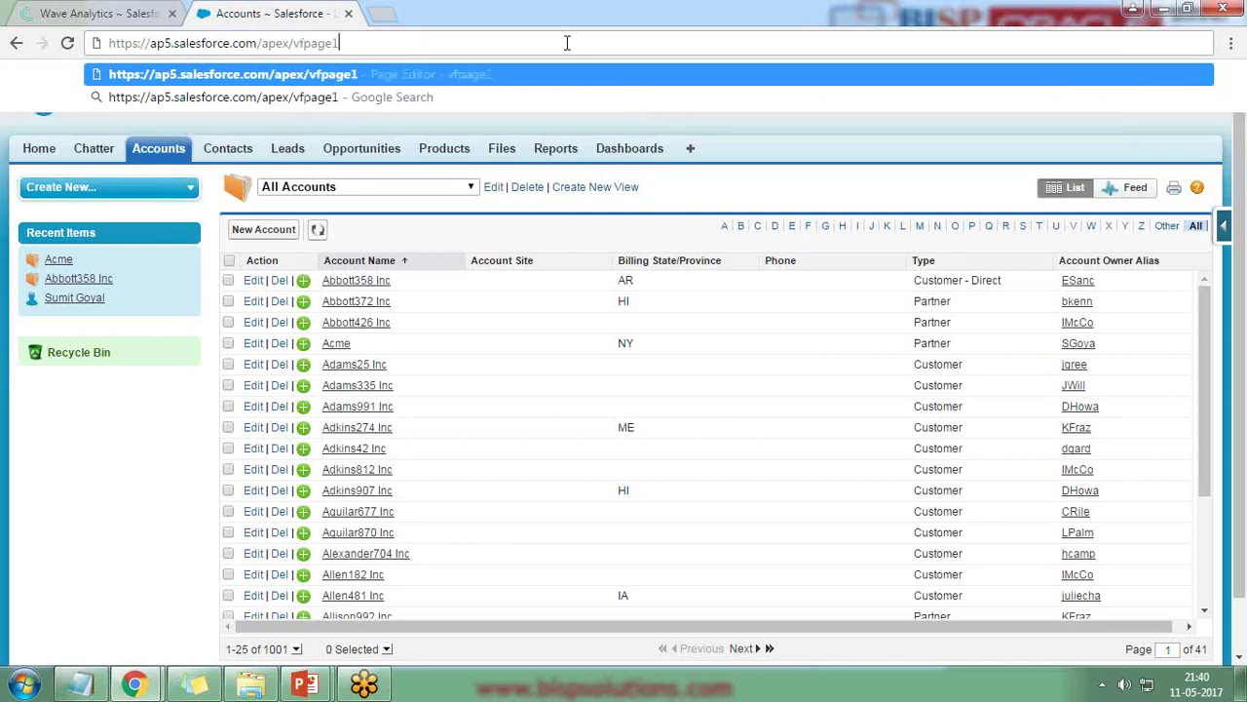
{"action": "key", "text": "Return"}
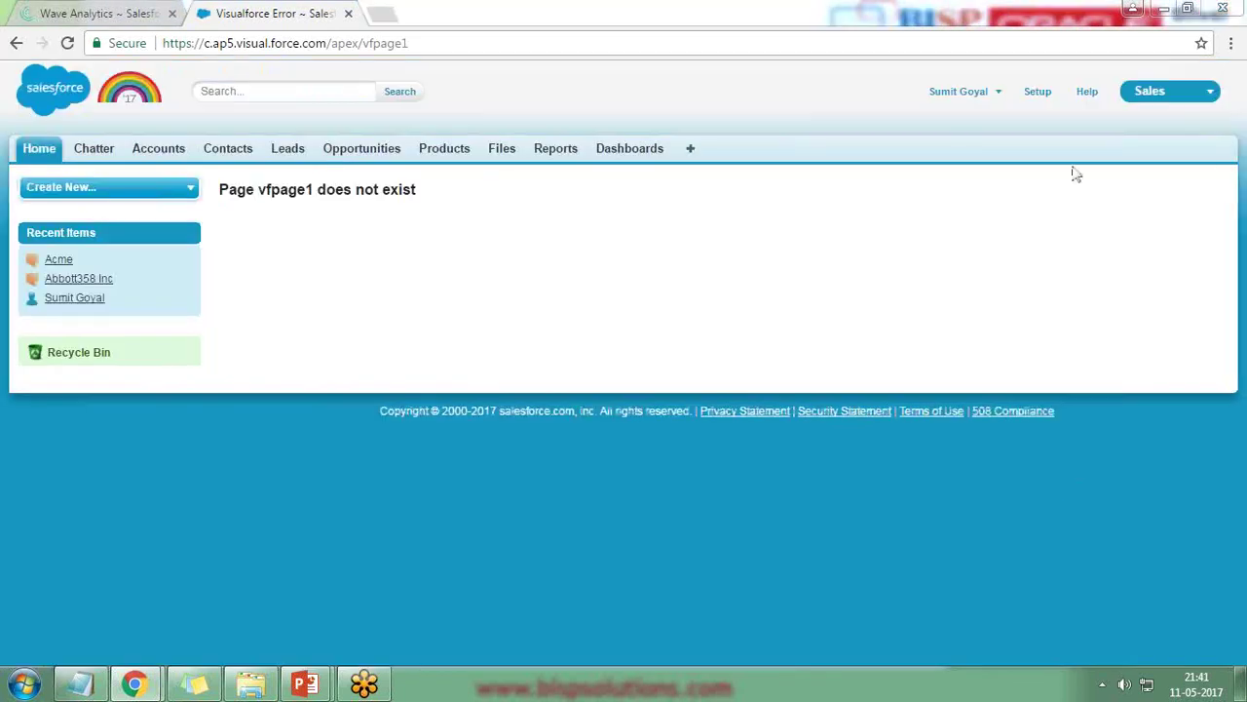
{"action": "left_click_drag", "start_coordinate": [218, 189], "coordinate": [413, 189]}
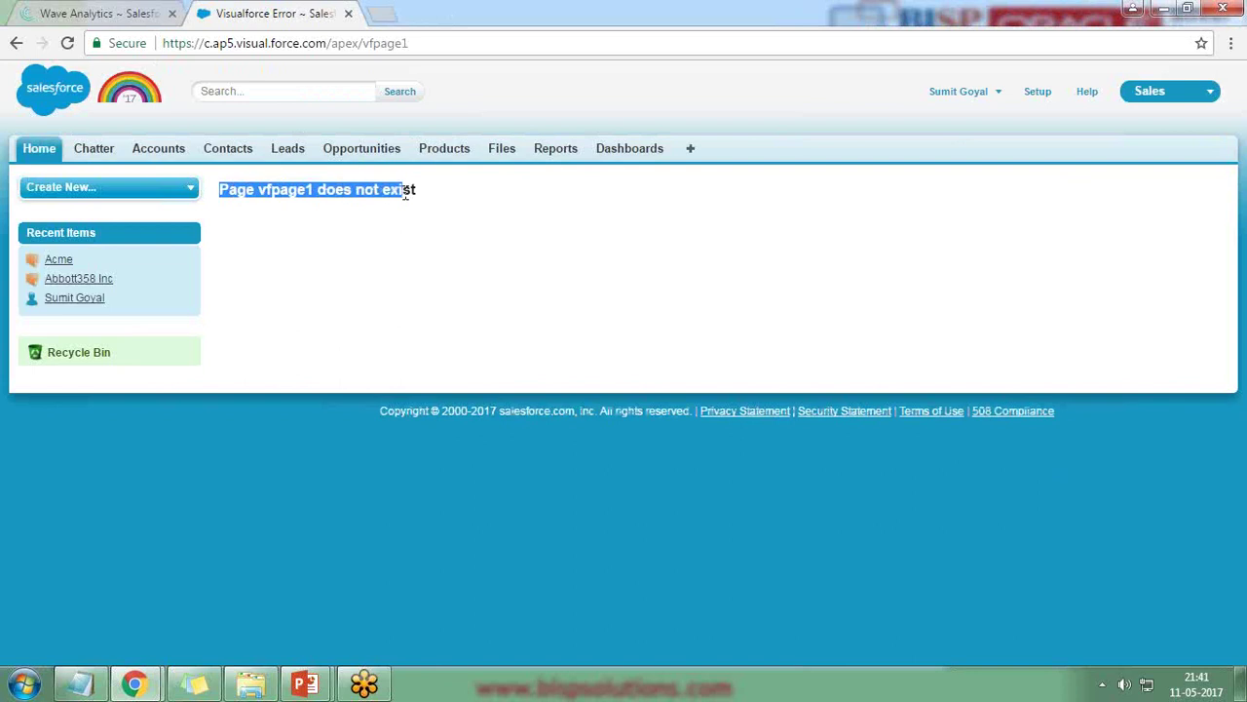
- Open the personal My Settings page and ignore the pending critical updates
{"action": "left_click", "coordinate": [965, 92]}
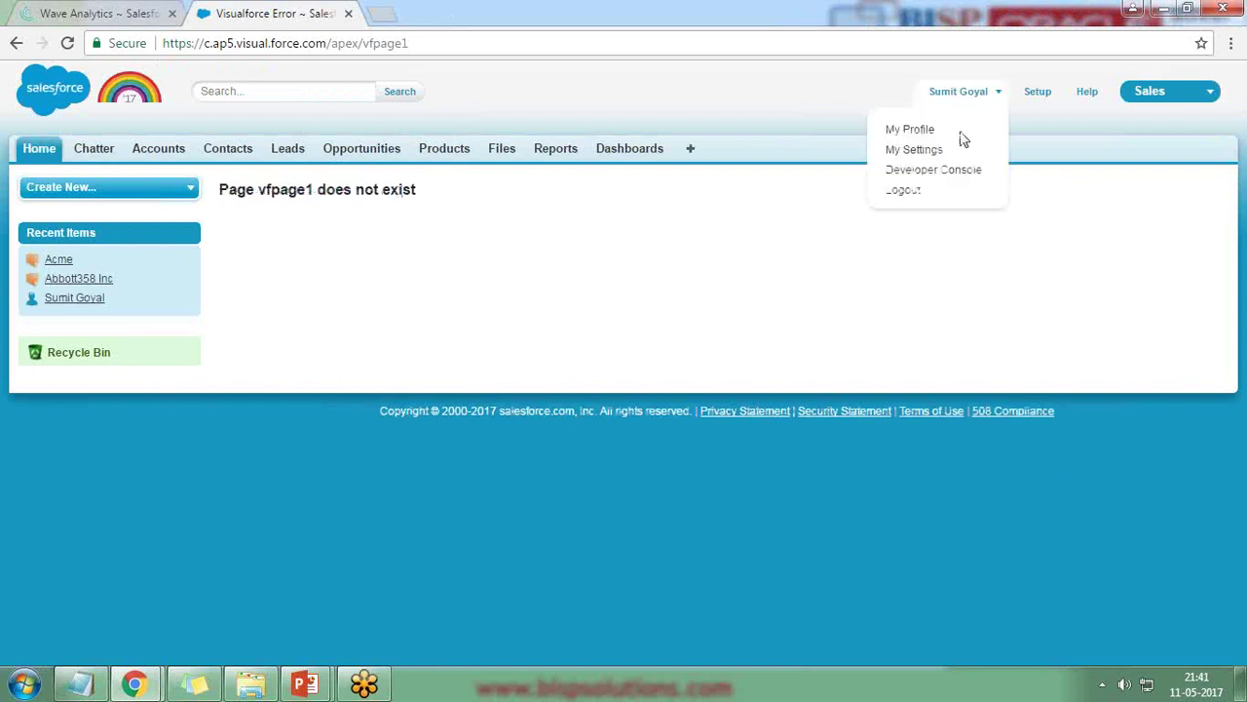
{"action": "left_click", "coordinate": [912, 151]}
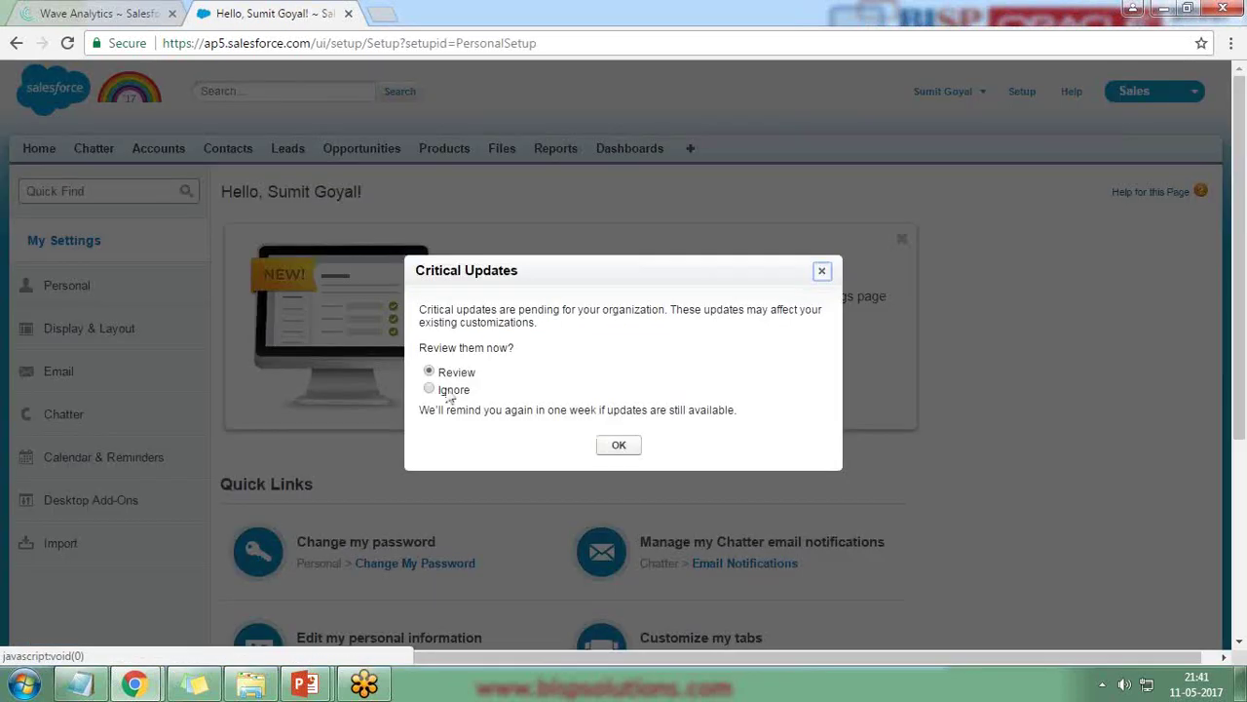
{"action": "left_click", "coordinate": [448, 393]}
{"action": "left_click", "coordinate": [618, 444]}
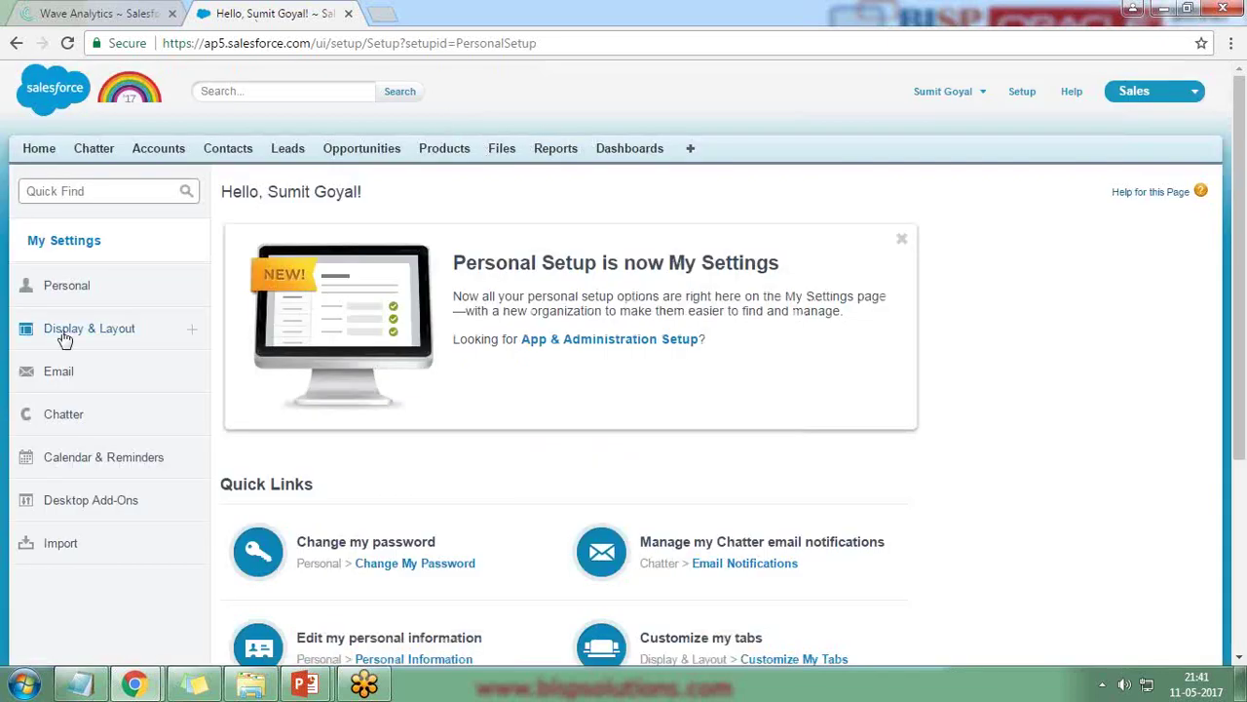
- Open the Advanced User Details within the Personal settings
{"action": "left_click", "coordinate": [76, 286]}
{"action": "scroll", "coordinate": [137, 487], "scroll_direction": "down", "scroll_amount": 3}
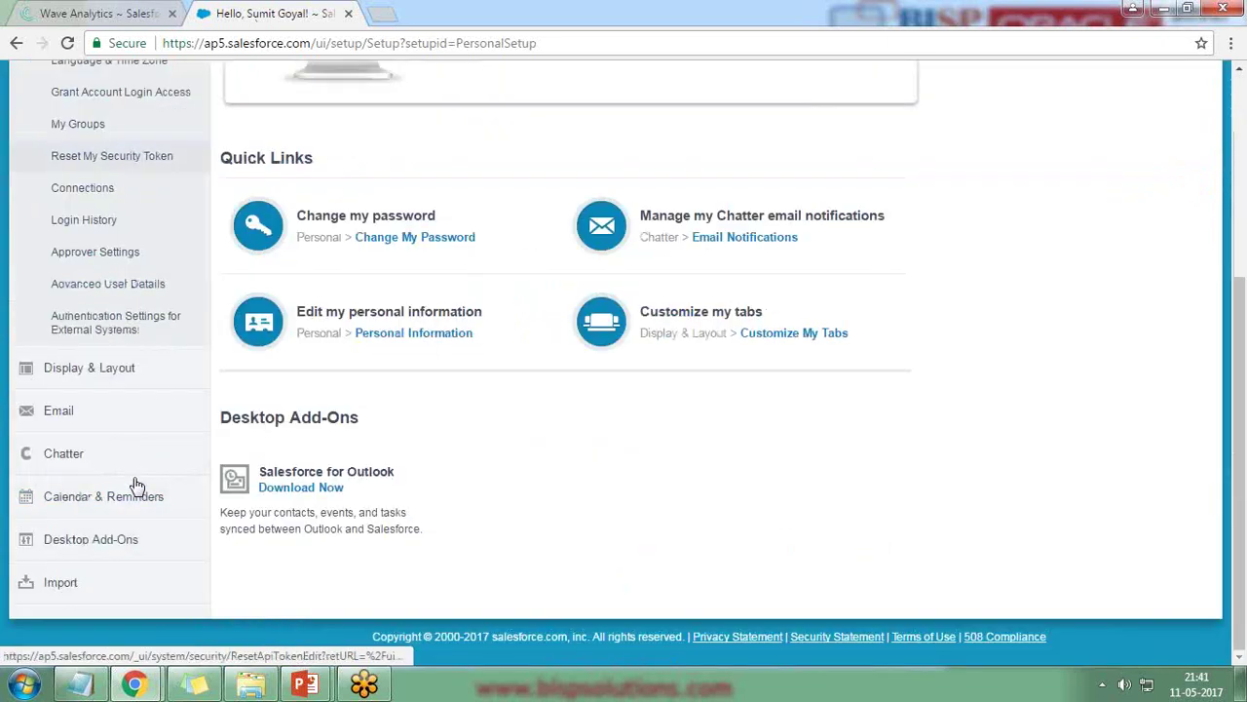
{"action": "left_click", "coordinate": [102, 286]}
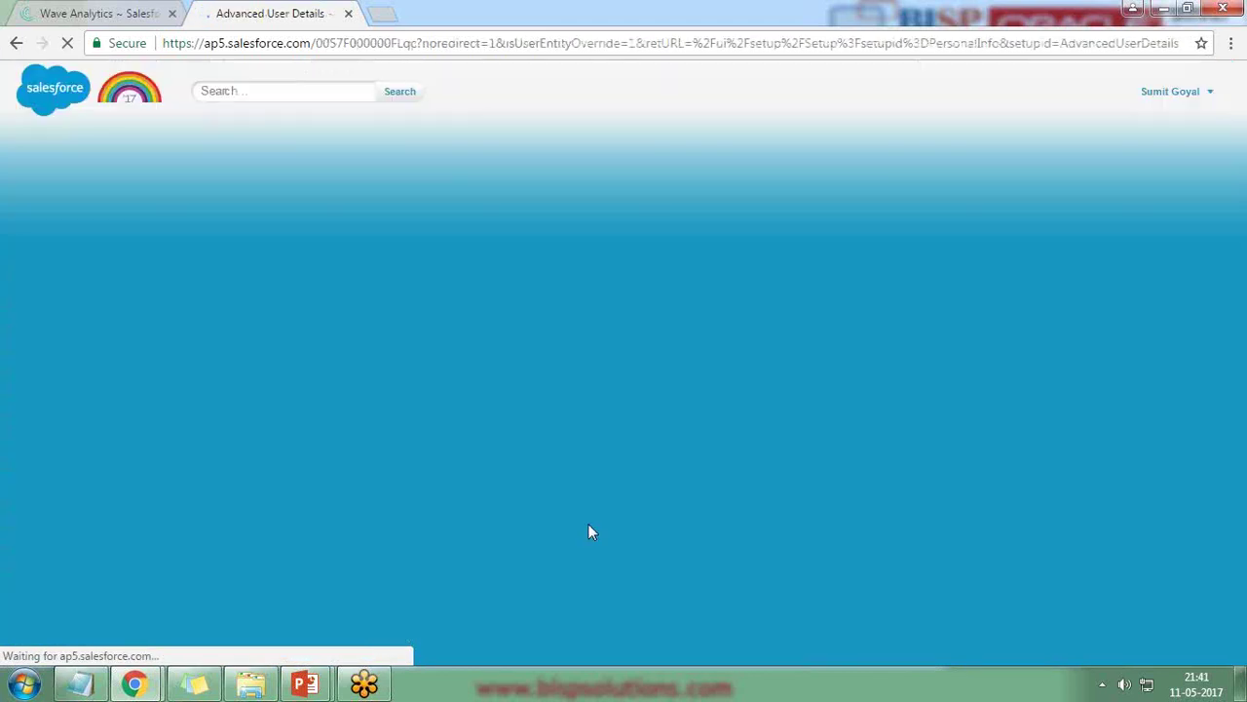
- Edit the user details to enable Development Mode and save the user record
{"action": "scroll", "coordinate": [656, 222], "scroll_direction": "down", "scroll_amount": 2}
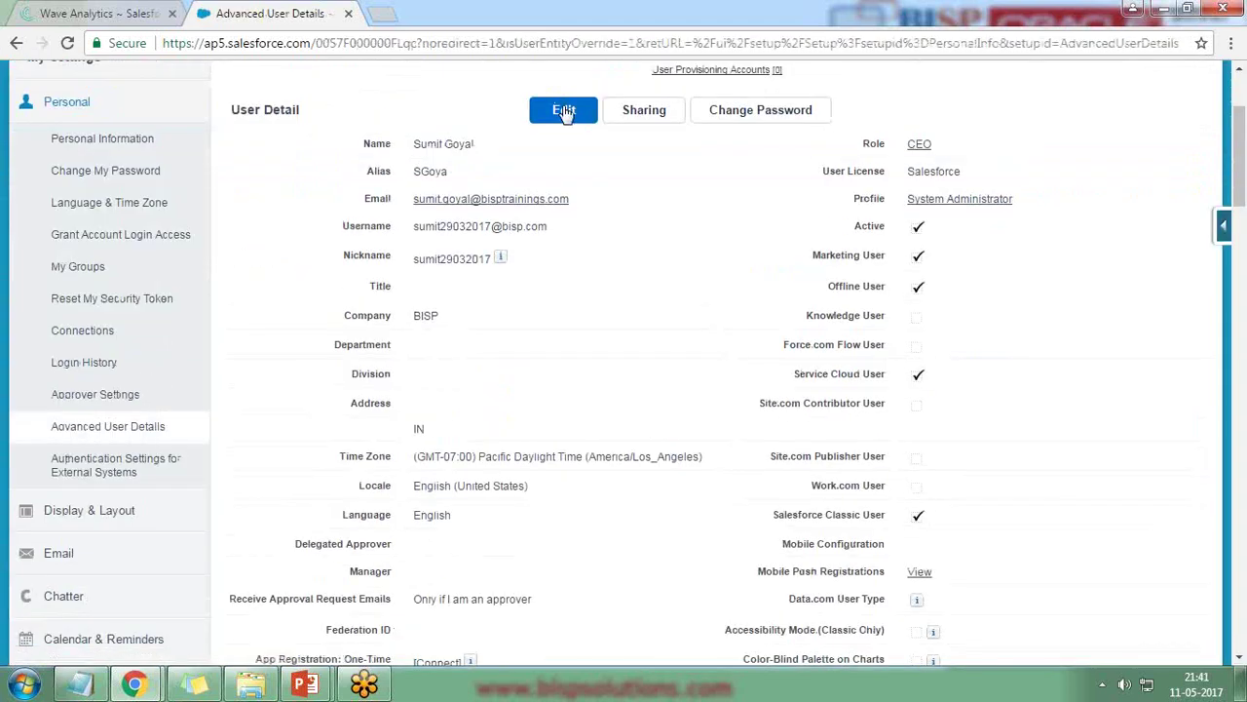
{"action": "scroll", "coordinate": [935, 511], "scroll_direction": "down", "scroll_amount": 4}
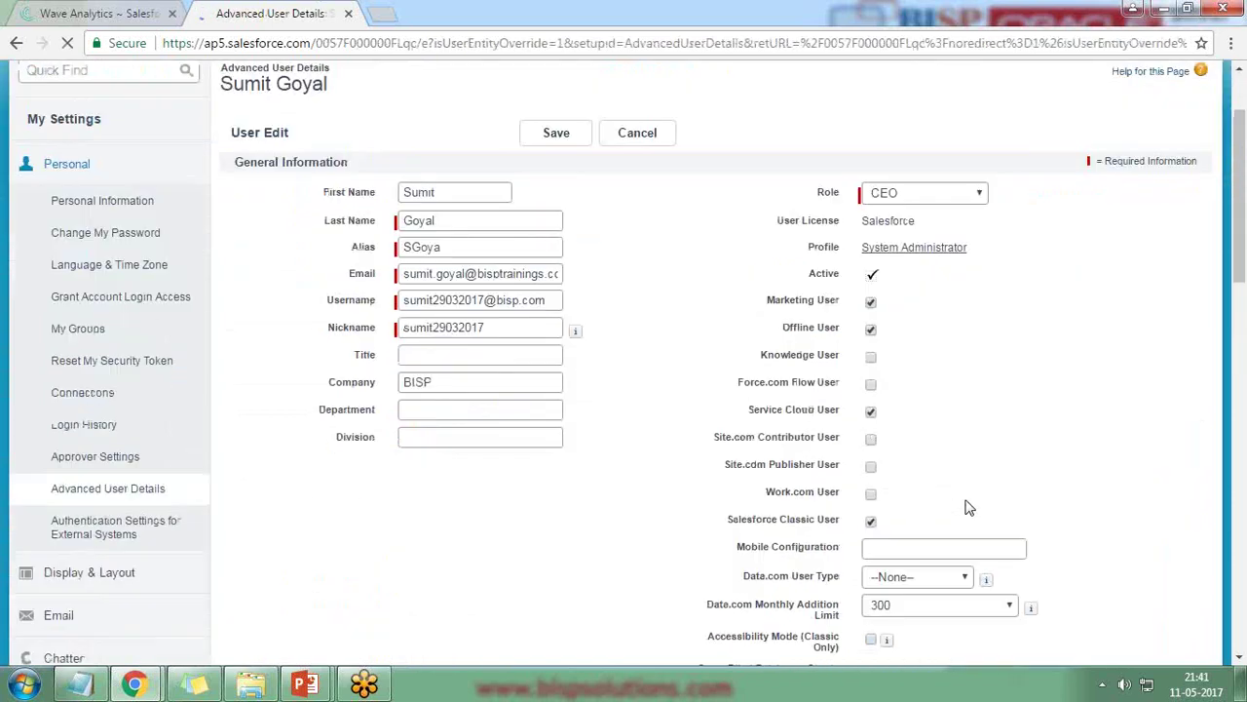
{"action": "left_click", "coordinate": [870, 475]}
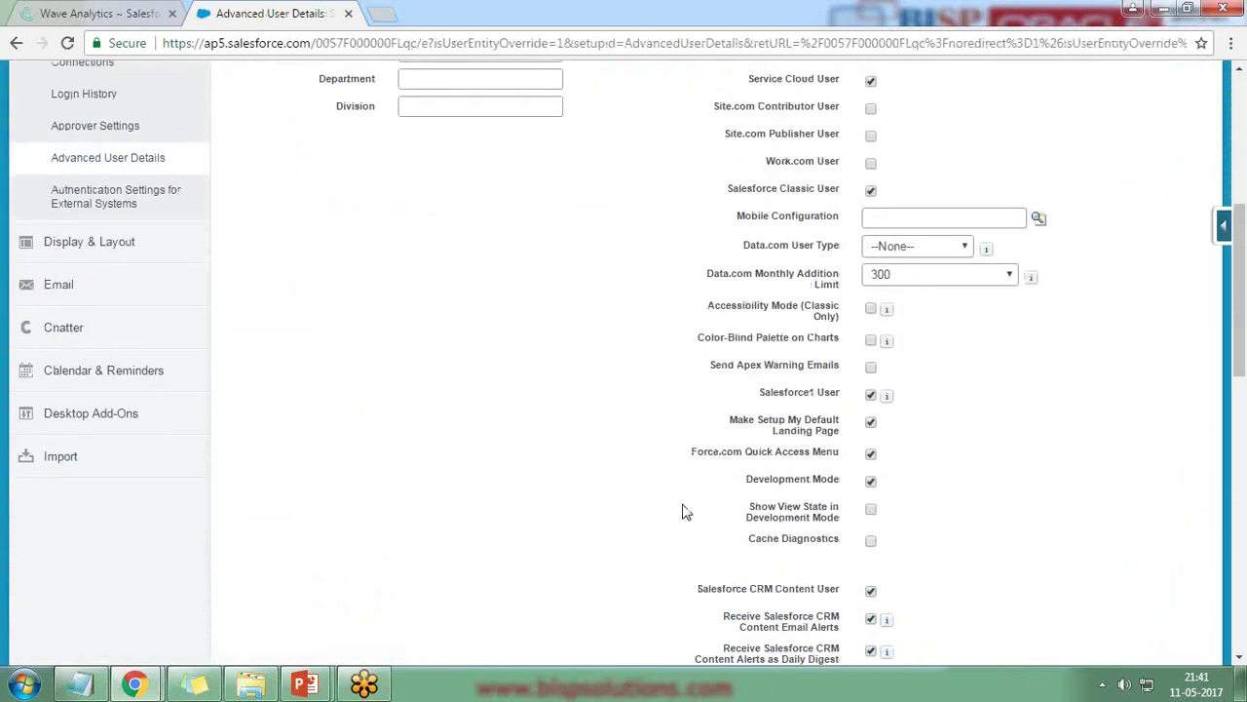
{"action": "scroll", "coordinate": [682, 509], "scroll_direction": "up", "scroll_amount": 5}
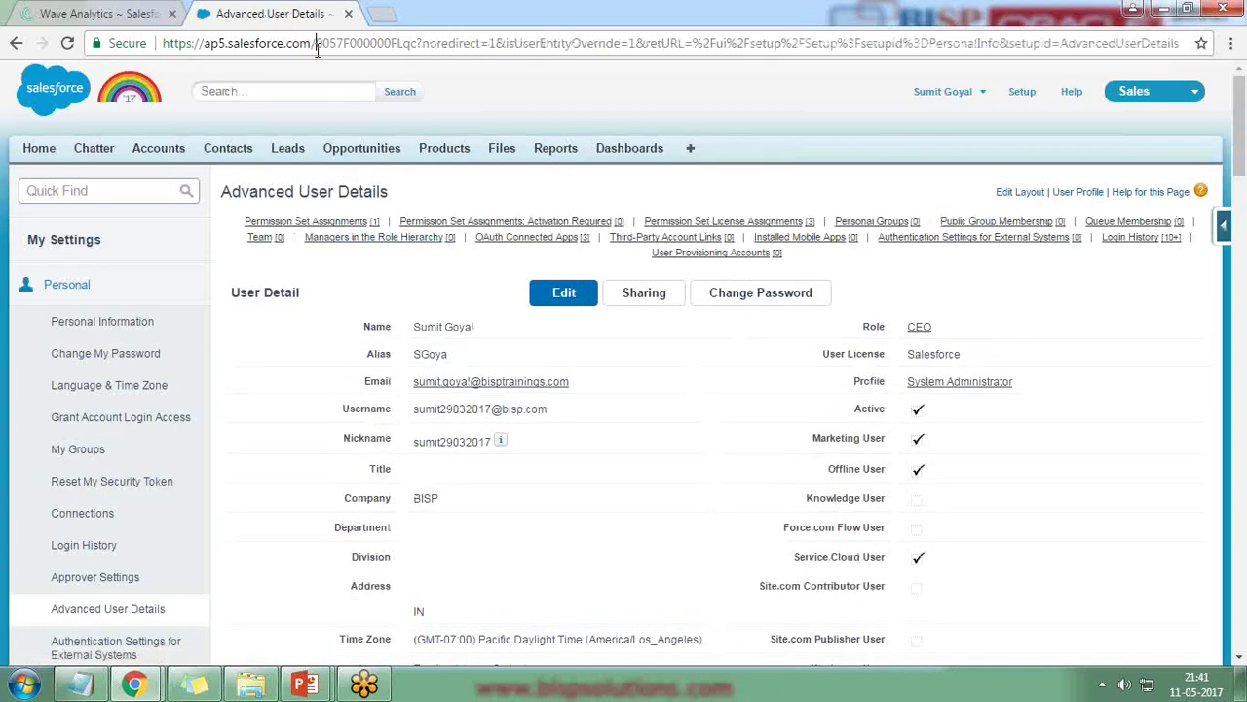
- Go to apex/vfpage1 on the Salesforce domain and create the missing Visualforce page vfpage1
{"action": "key", "text": "shift+End"}
{"action": "key", "text": "BackSpace"}
{"action": "type", "text": "apex/"}
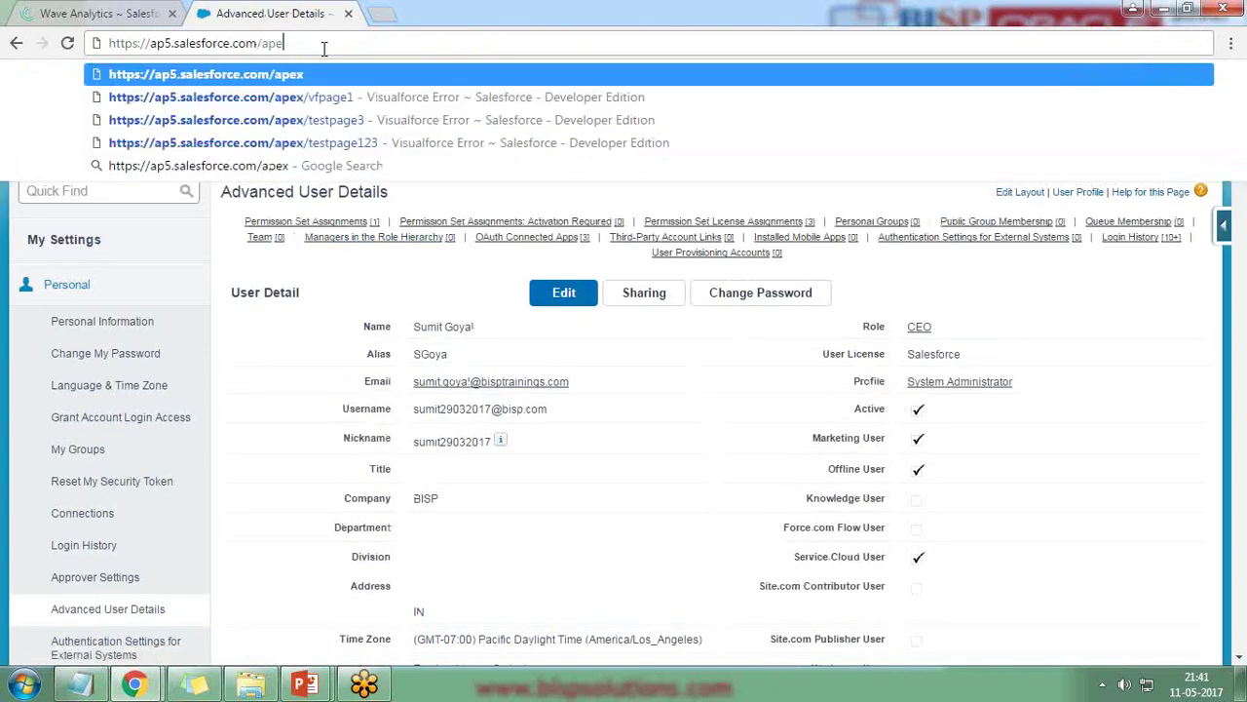
{"action": "type", "text": "vfpage1"}
{"action": "key", "text": "Return"}
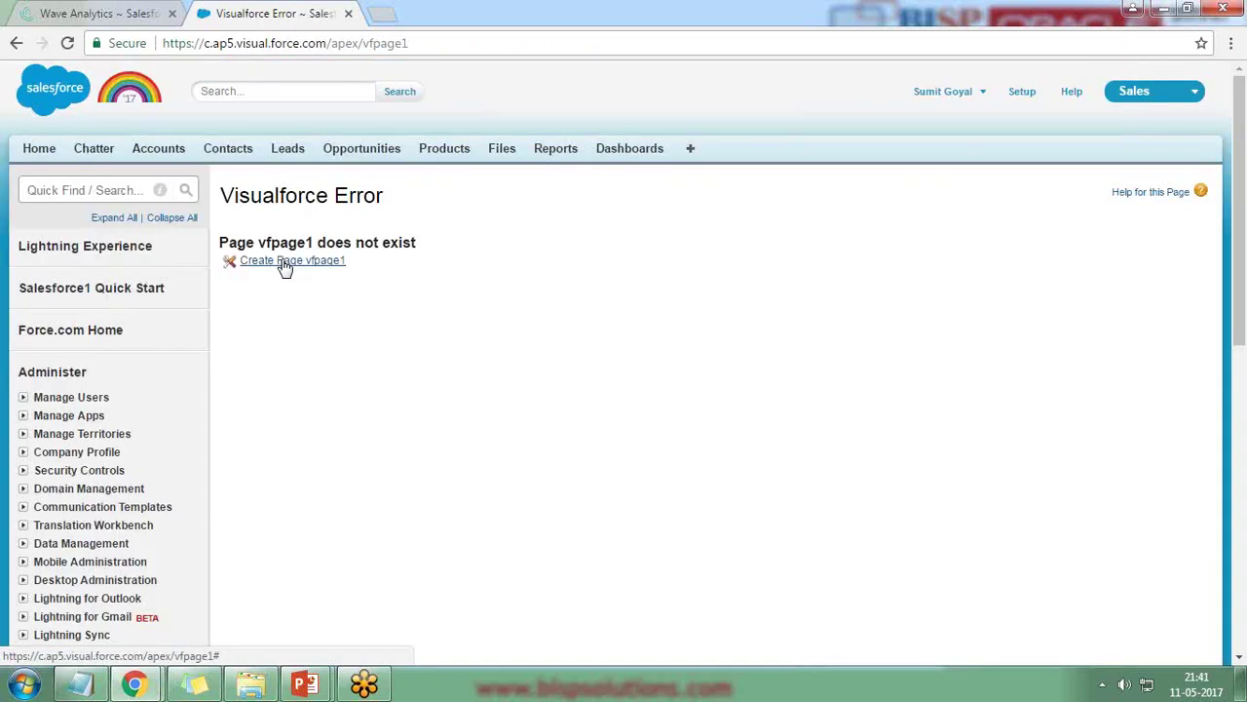
{"action": "left_click", "coordinate": [284, 267]}
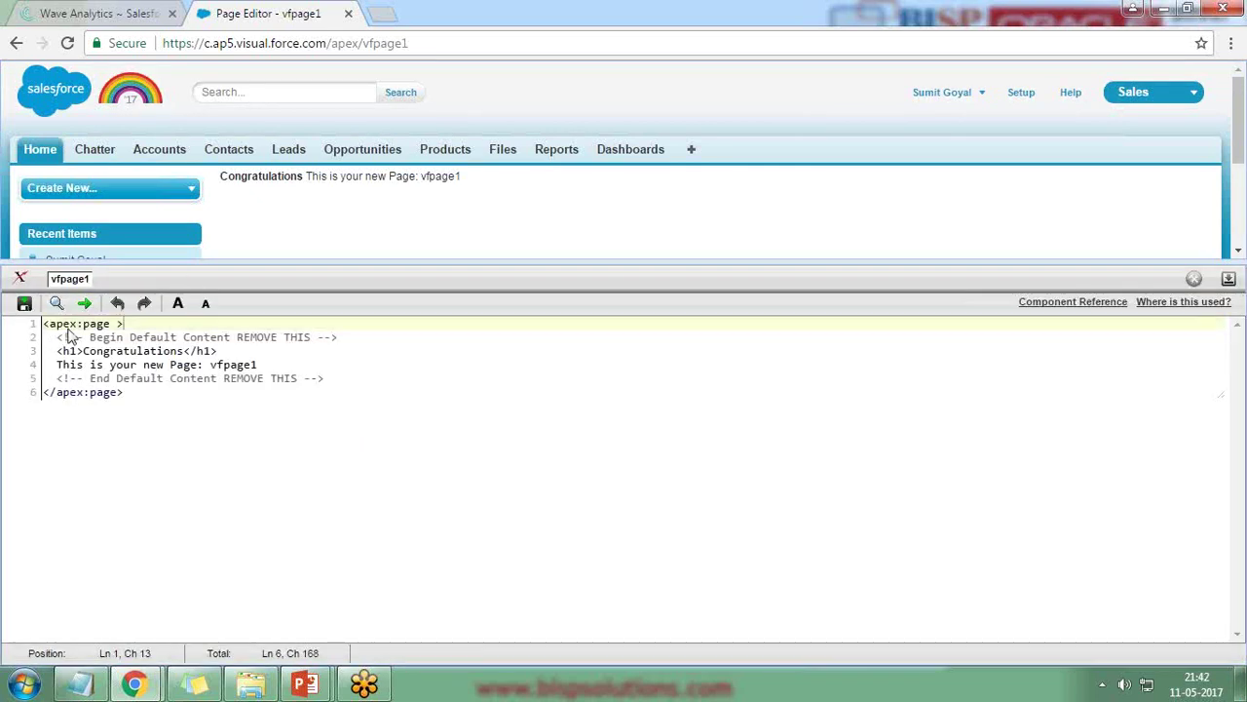
- Enlarge the page editor's font and delete the default content between the apex:page tags
{"action": "left_click", "coordinate": [178, 303]}
{"action": "left_click", "coordinate": [177, 303]}
{"action": "left_click_drag", "start_coordinate": [54, 347], "coordinate": [451, 409]}
{"action": "key", "text": "Delete"}
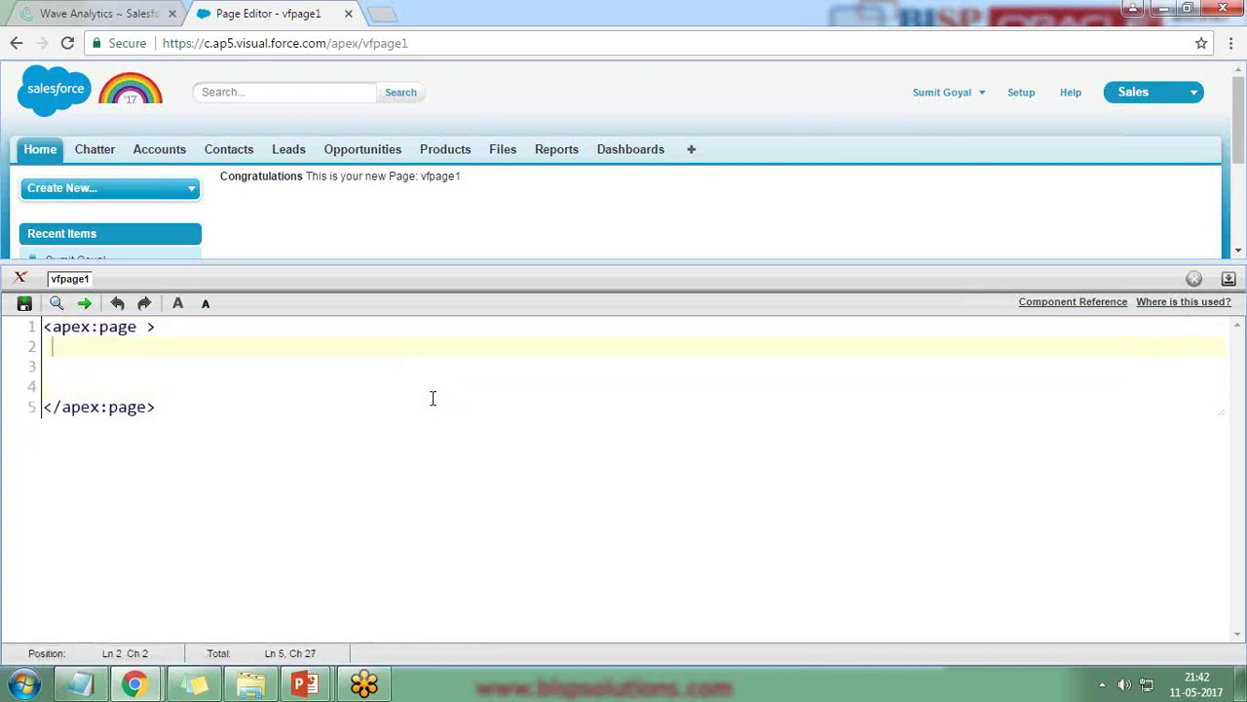
- Insert a wave:dashboard component inside the apex:page tags and give it an empty dashboardId attribute
{"action": "type", "text": "<wave"}
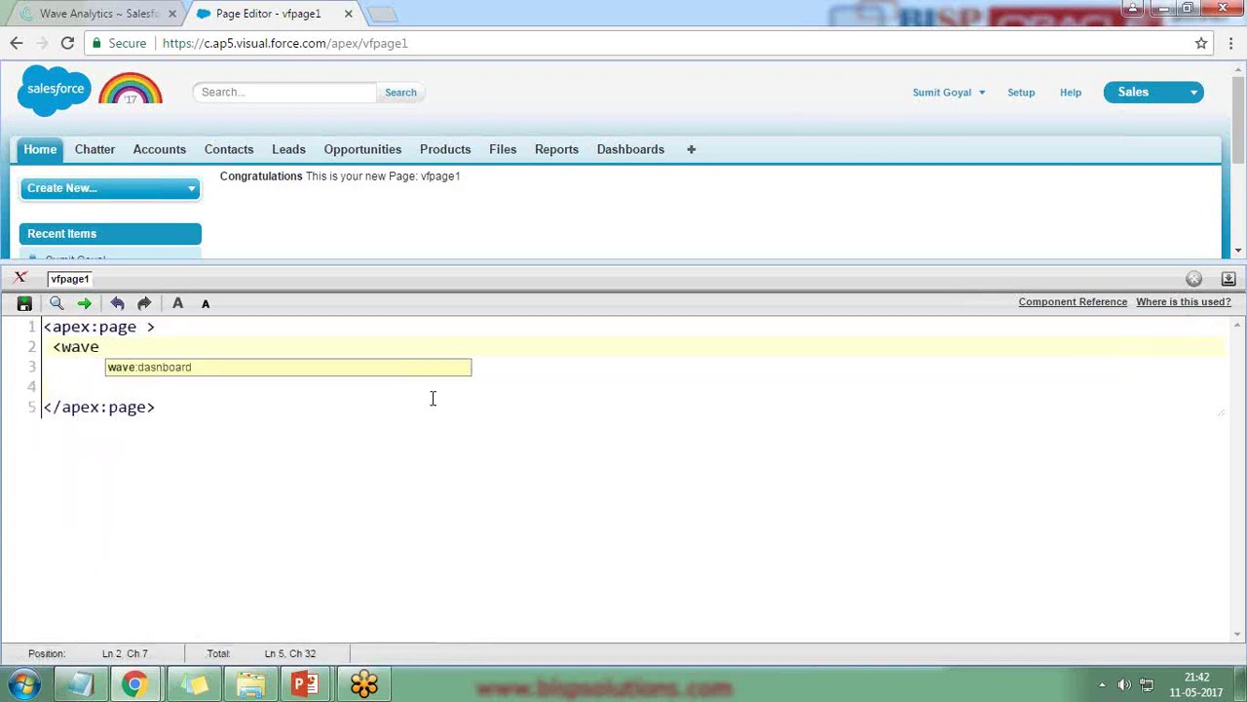
{"action": "key", "text": "Return"}
{"action": "key", "text": "Left"}
{"action": "key", "text": "Left"}
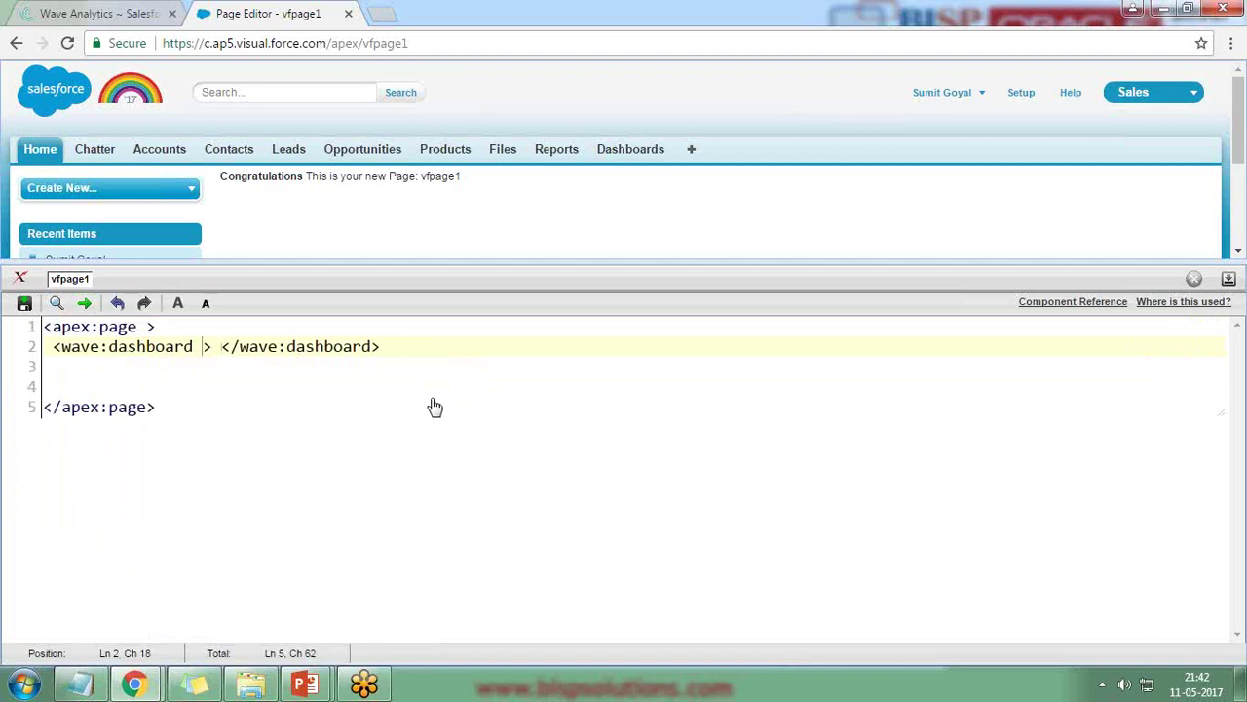
{"action": "key", "text": "Down"}
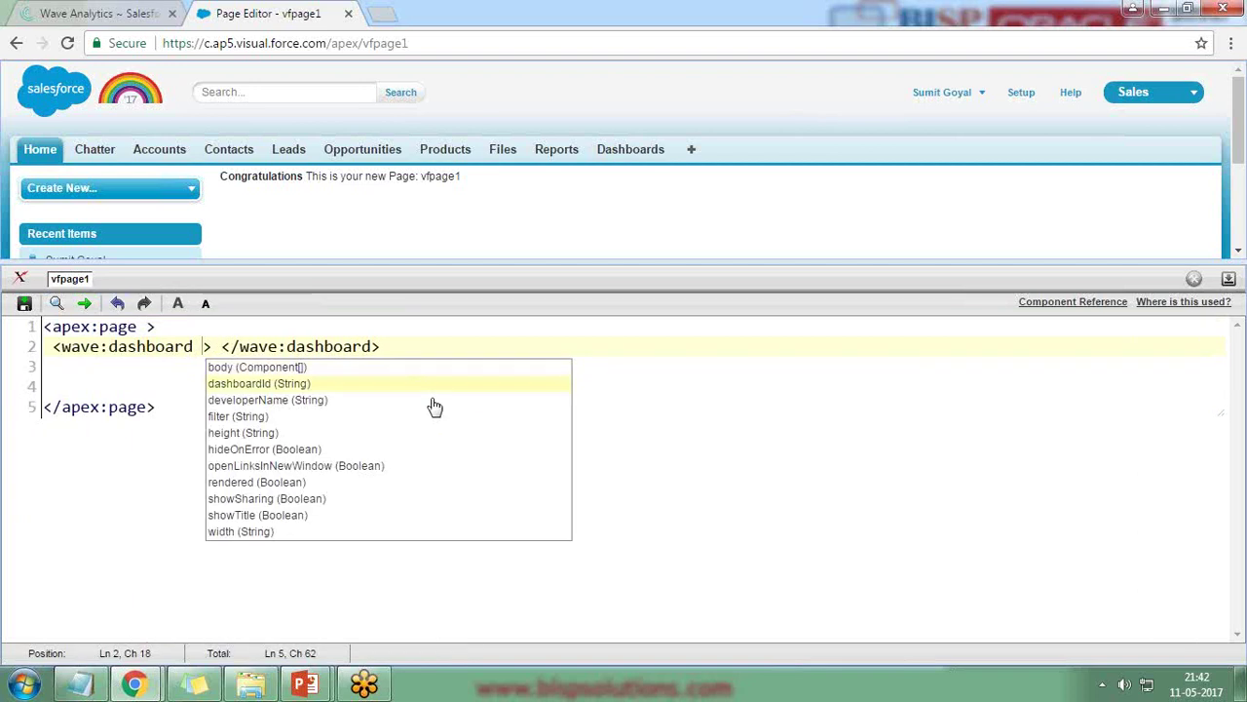
{"action": "key", "text": "Return"}
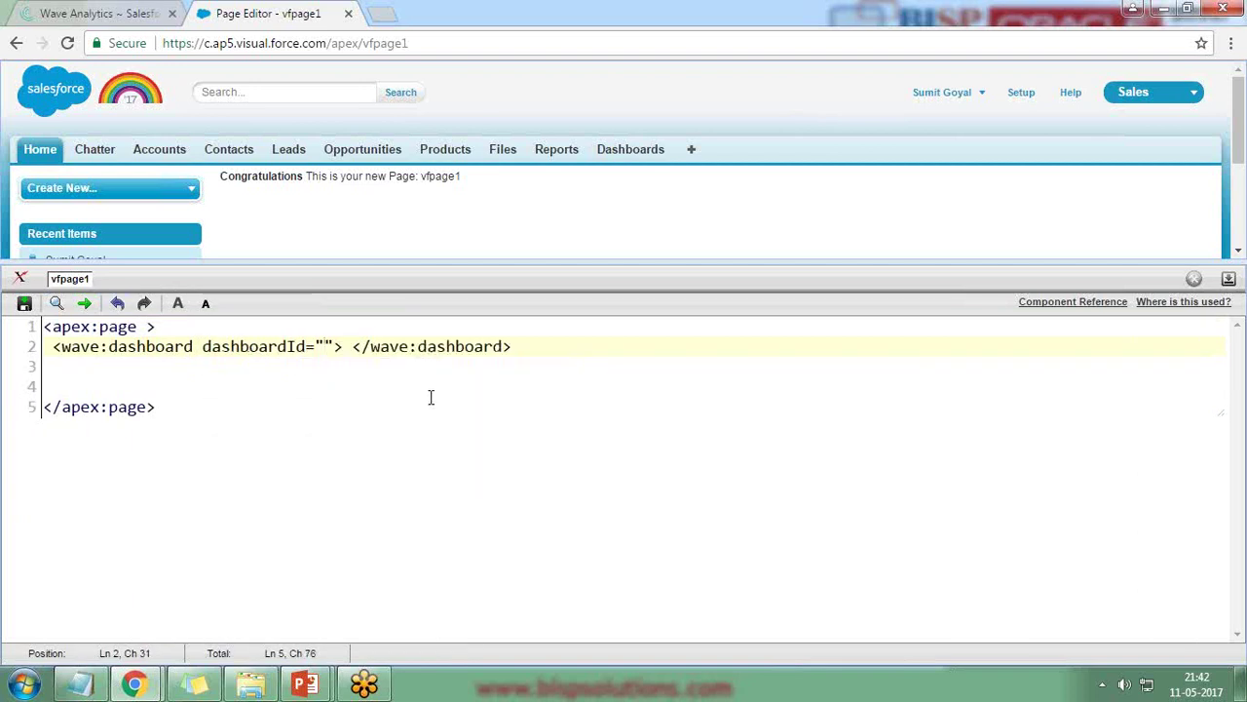
- Copy the Account Dashboard's ID, 0FK7F000000XtFcWAK, from its Wave Analytics address into the dashboardId attribute of vfpage1
{"action": "left_click", "coordinate": [96, 12]}
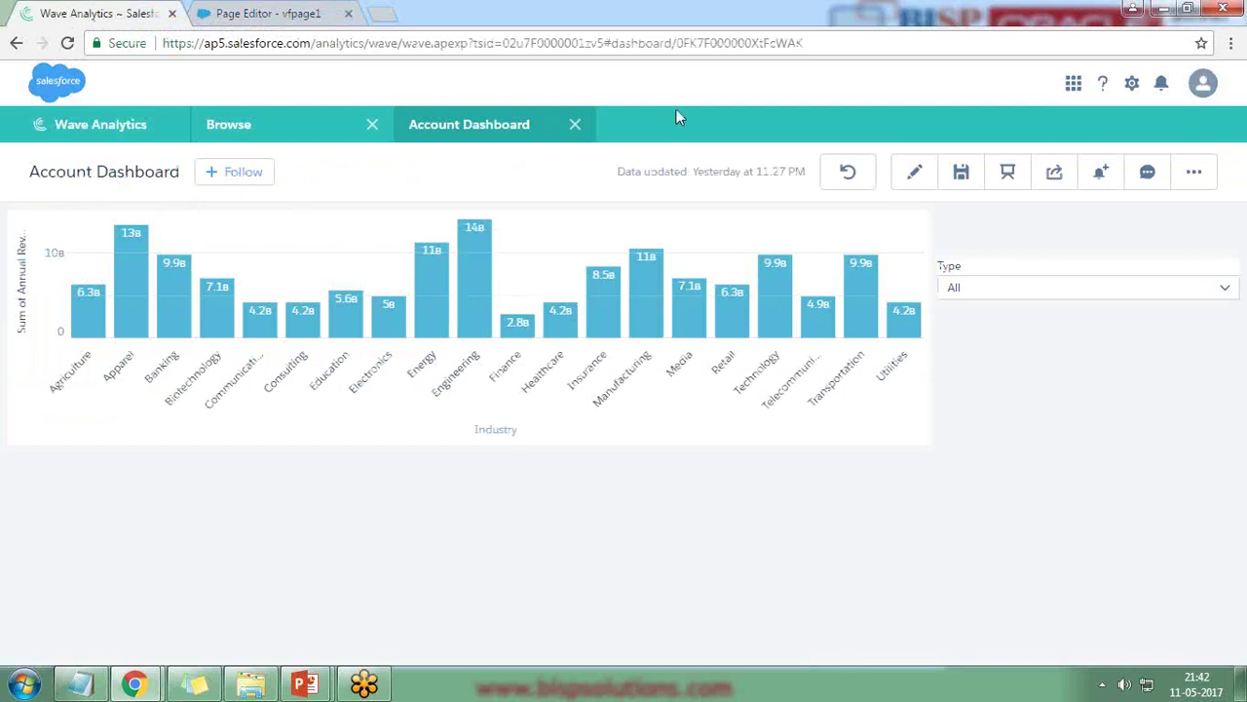
{"action": "left_click_drag", "start_coordinate": [678, 43], "coordinate": [809, 43]}
{"action": "right_click", "coordinate": [753, 45]}
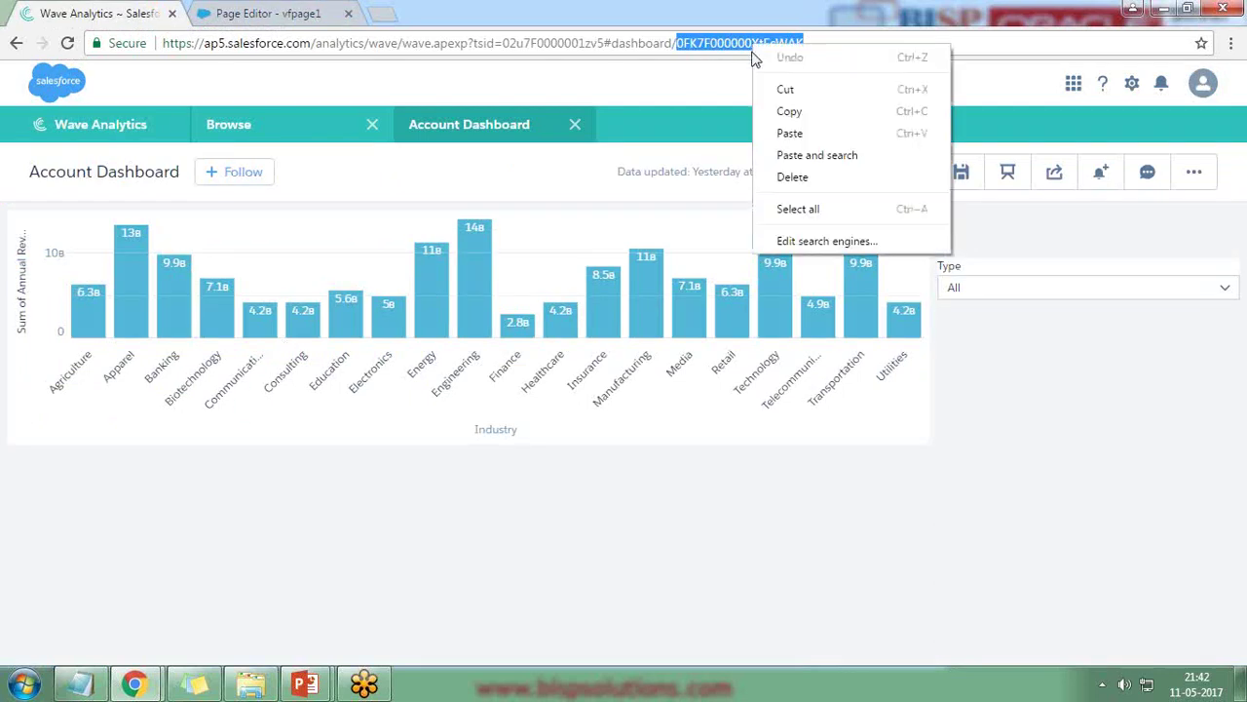
{"action": "left_click", "coordinate": [791, 111]}
{"action": "left_click", "coordinate": [270, 13]}
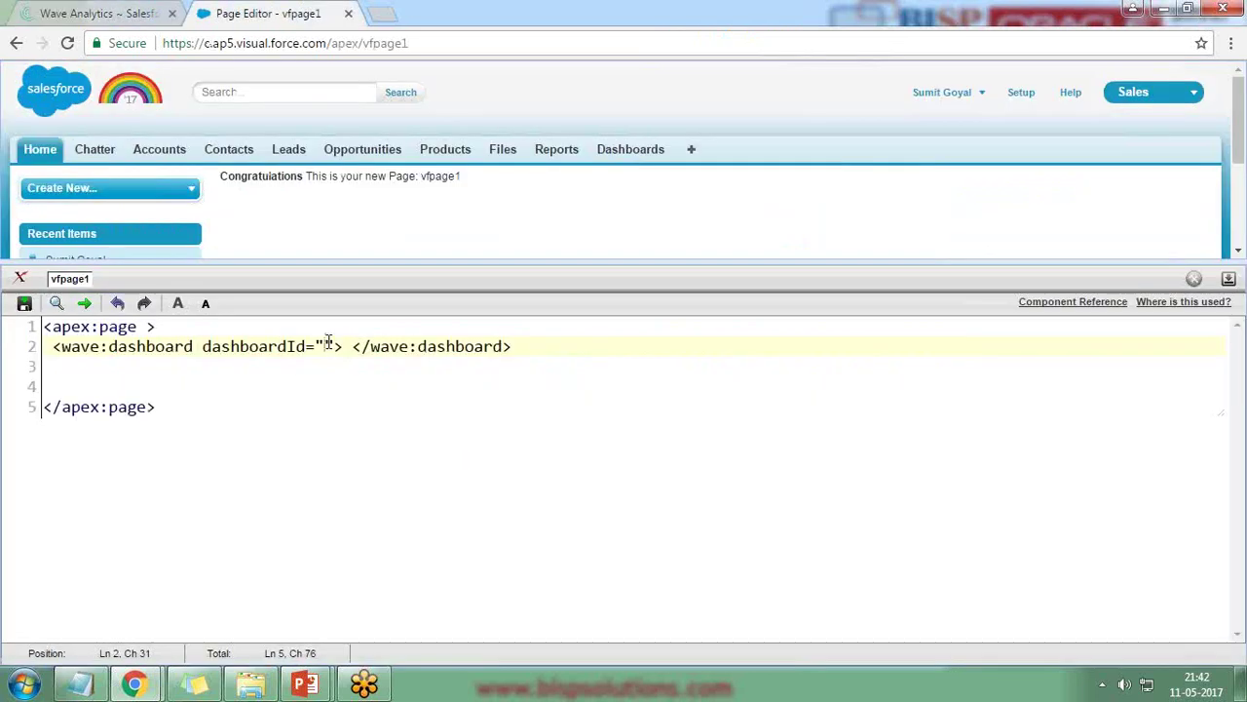
{"action": "key", "text": "ctrl+v"}
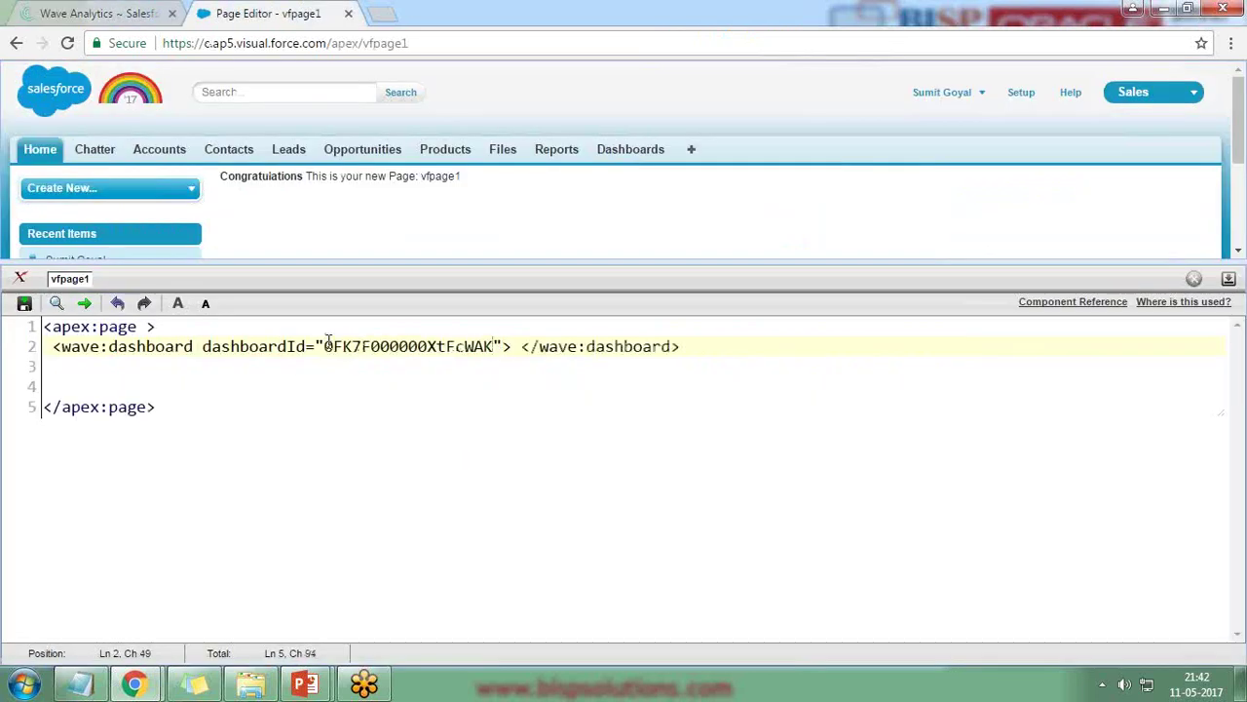
- Save vfpage1, enlarge the page preview above the code, and collapse the page editor to show the full embedded dashboard
{"action": "left_click", "coordinate": [24, 303]}
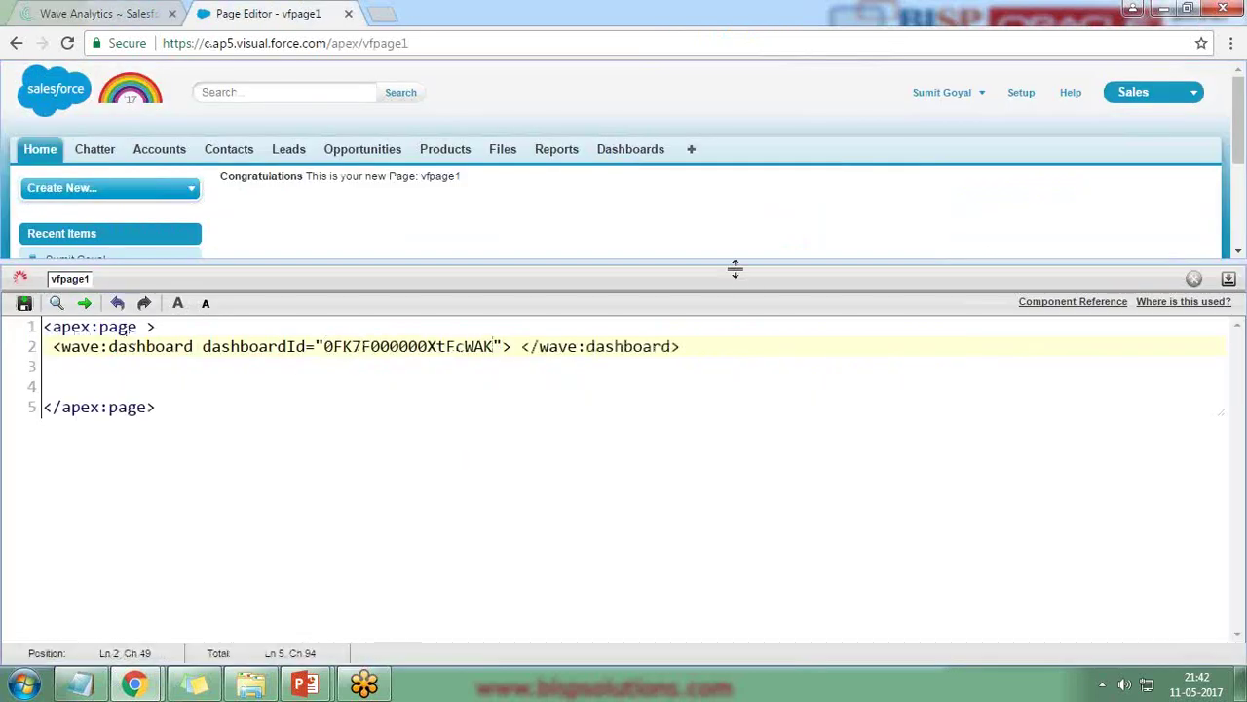
{"action": "left_click_drag", "start_coordinate": [731, 271], "coordinate": [733, 377]}
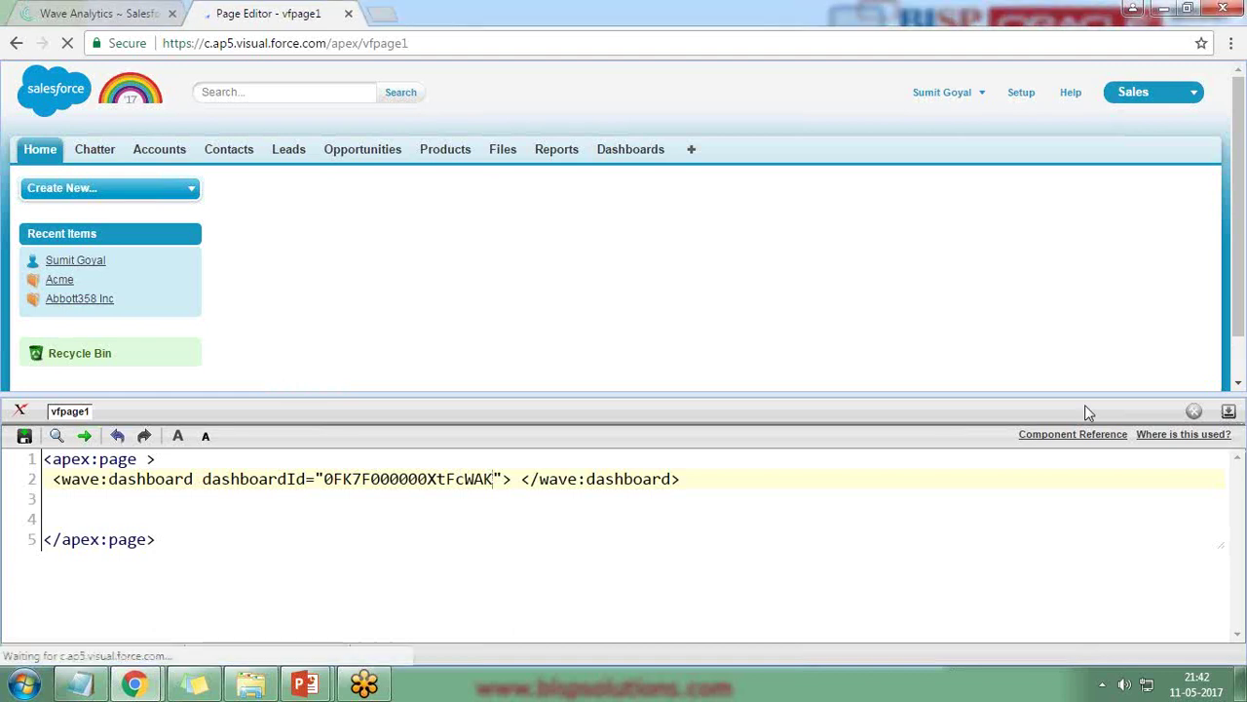
{"action": "left_click_drag", "start_coordinate": [850, 392], "coordinate": [855, 471]}
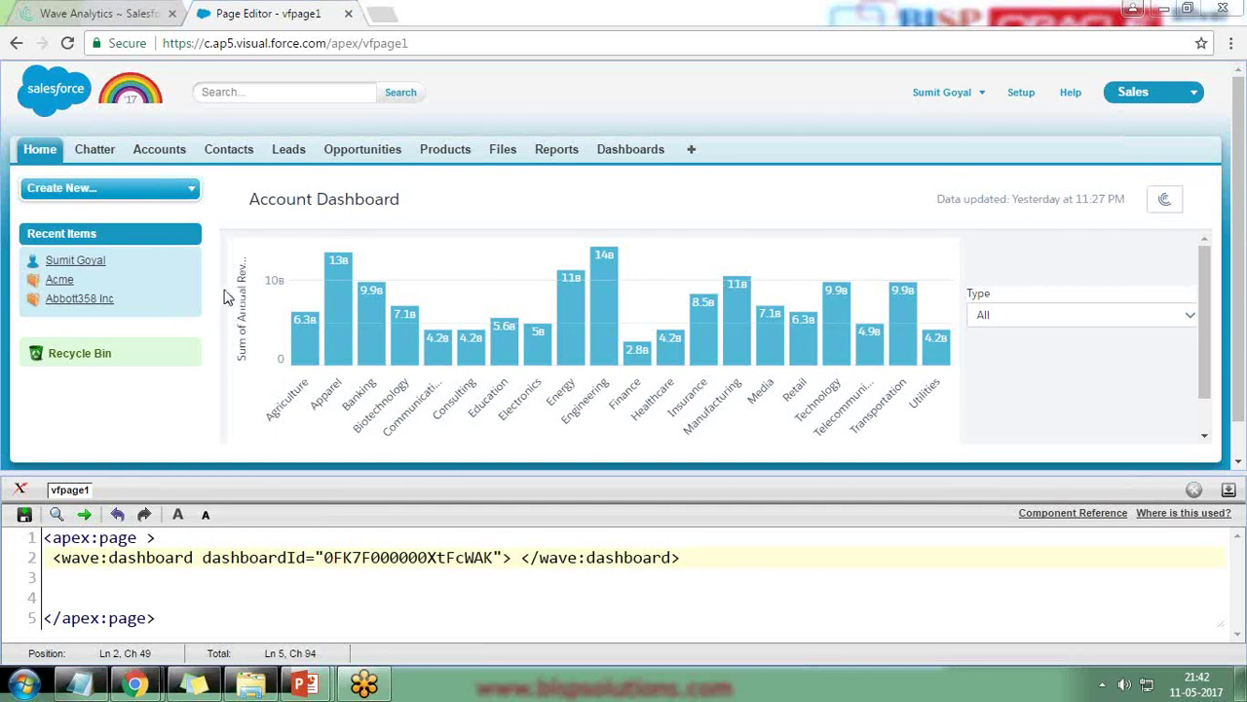
{"action": "left_click", "coordinate": [1228, 489]}
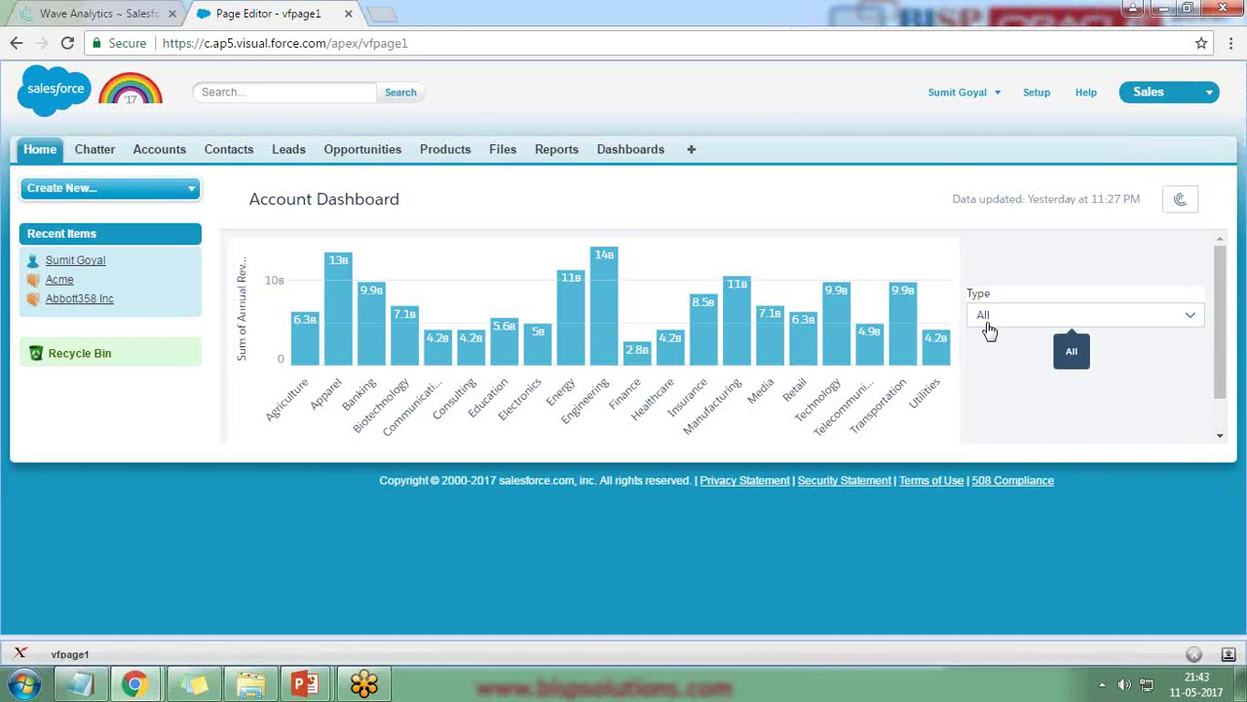
- Filter the Account Dashboard embedded in vfpage1 by the Type value Customer
{"action": "left_click", "coordinate": [1025, 323]}
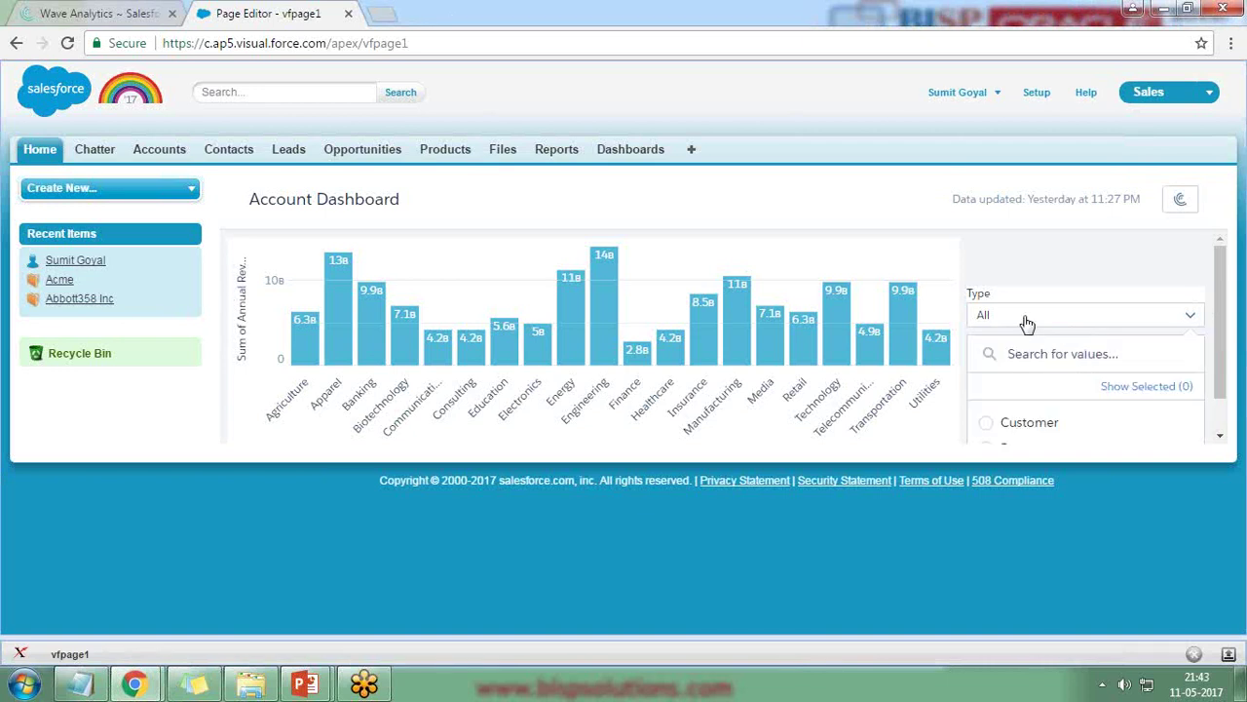
{"action": "scroll", "coordinate": [1040, 378], "scroll_direction": "down", "scroll_amount": 1}
{"action": "left_click", "coordinate": [1046, 378]}
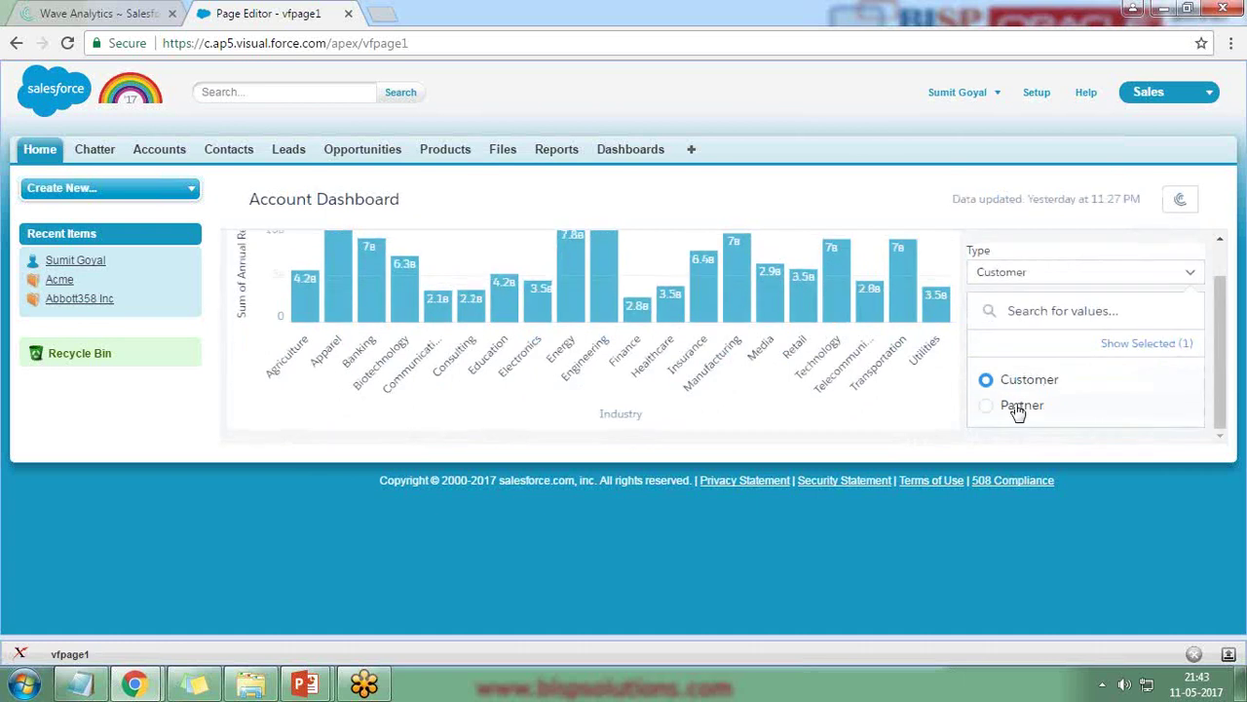
{"action": "left_click", "coordinate": [1023, 384]}
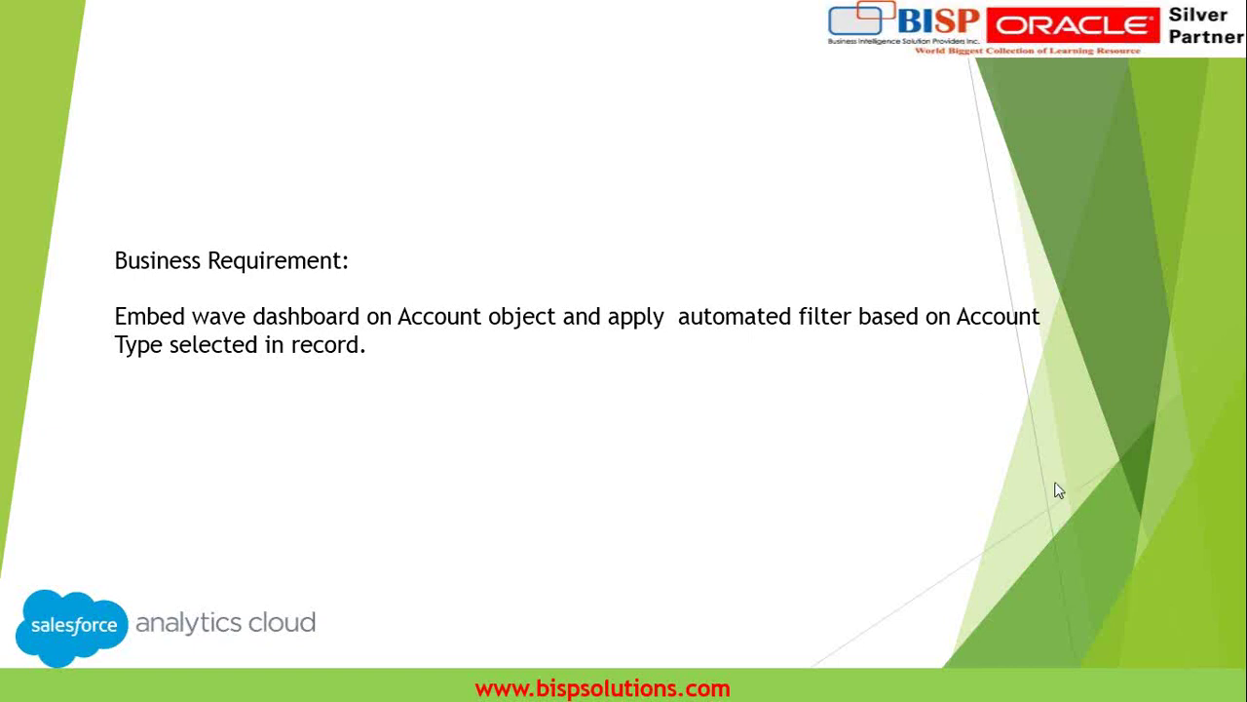
{"action": "left_click", "coordinate": [1061, 482]}
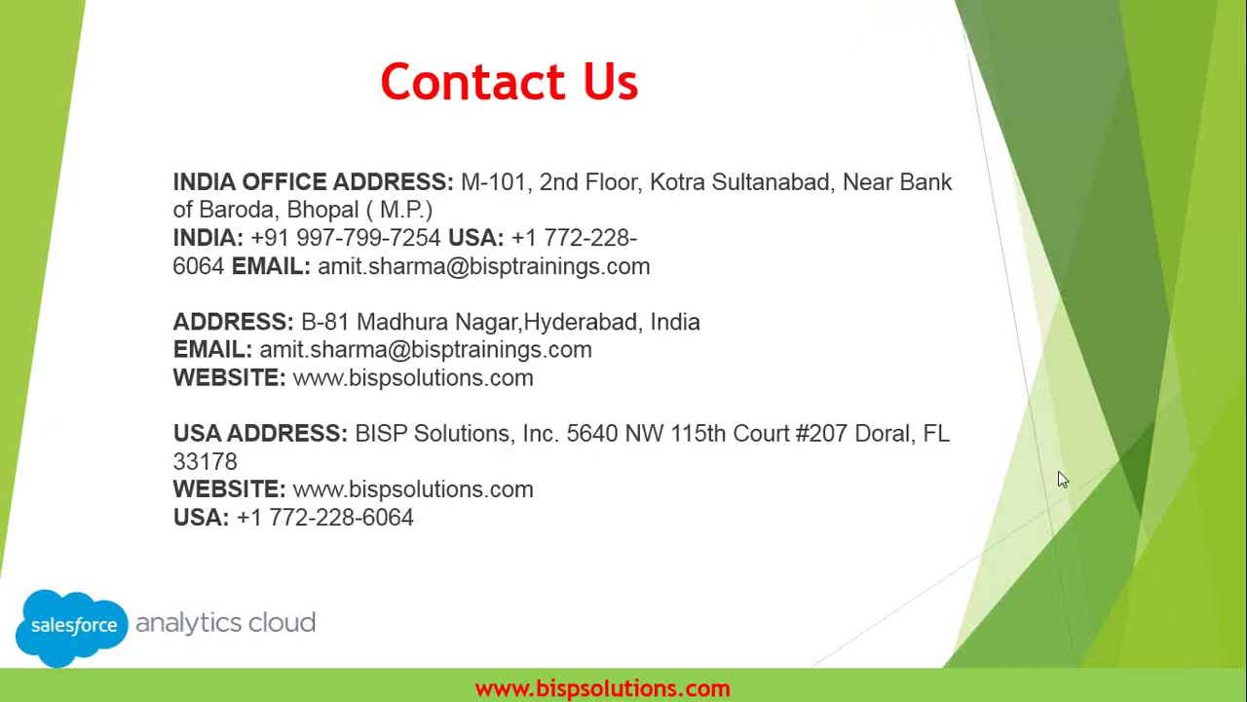